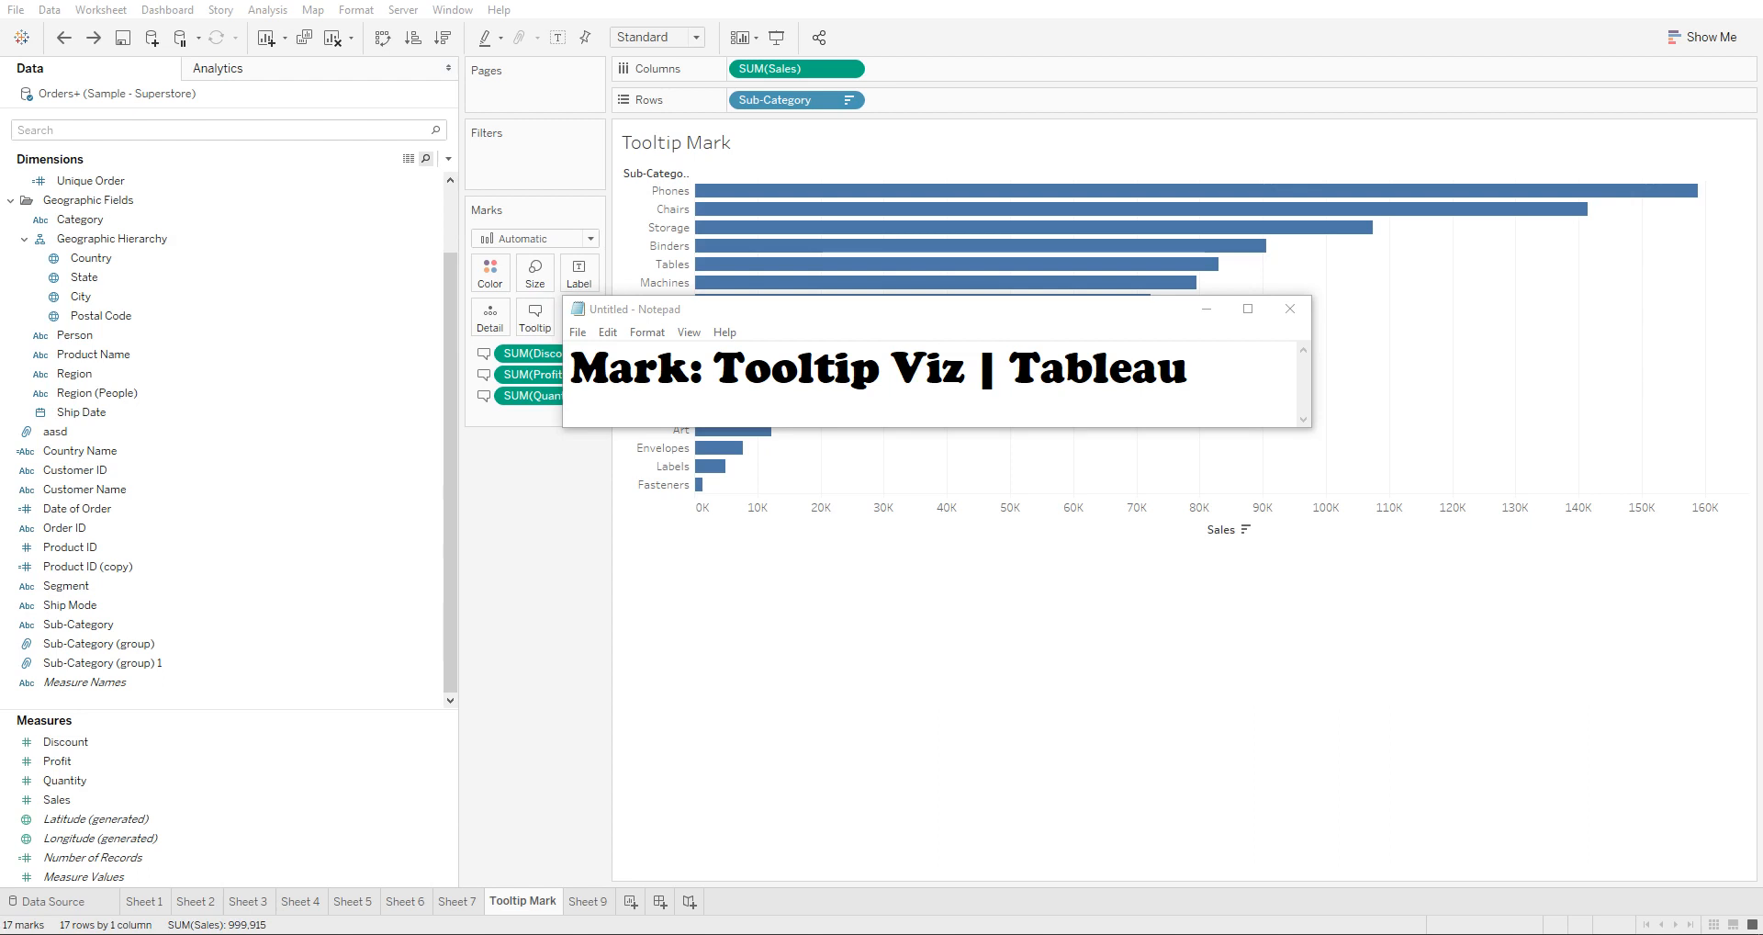
# Step: Examine the current bar tooltips on the Tooltip Mark sheet and the segment sales table on Sheet 9
pyautogui.click(1055, 617)
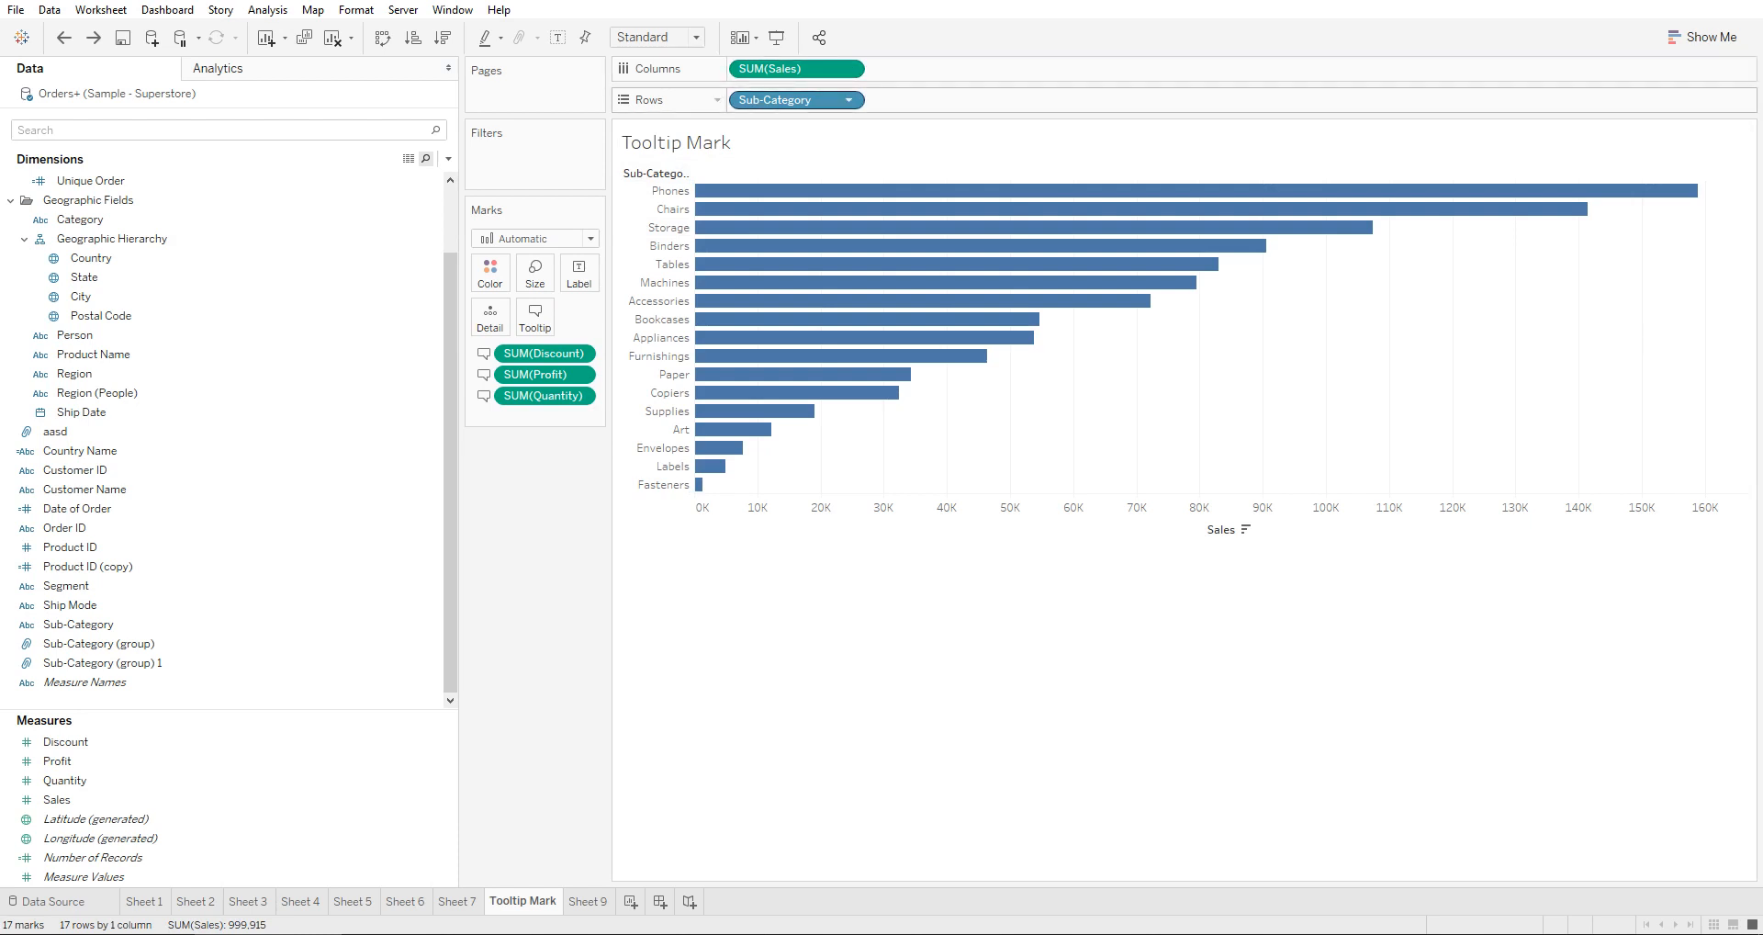
pyautogui.moveTo(790, 190)
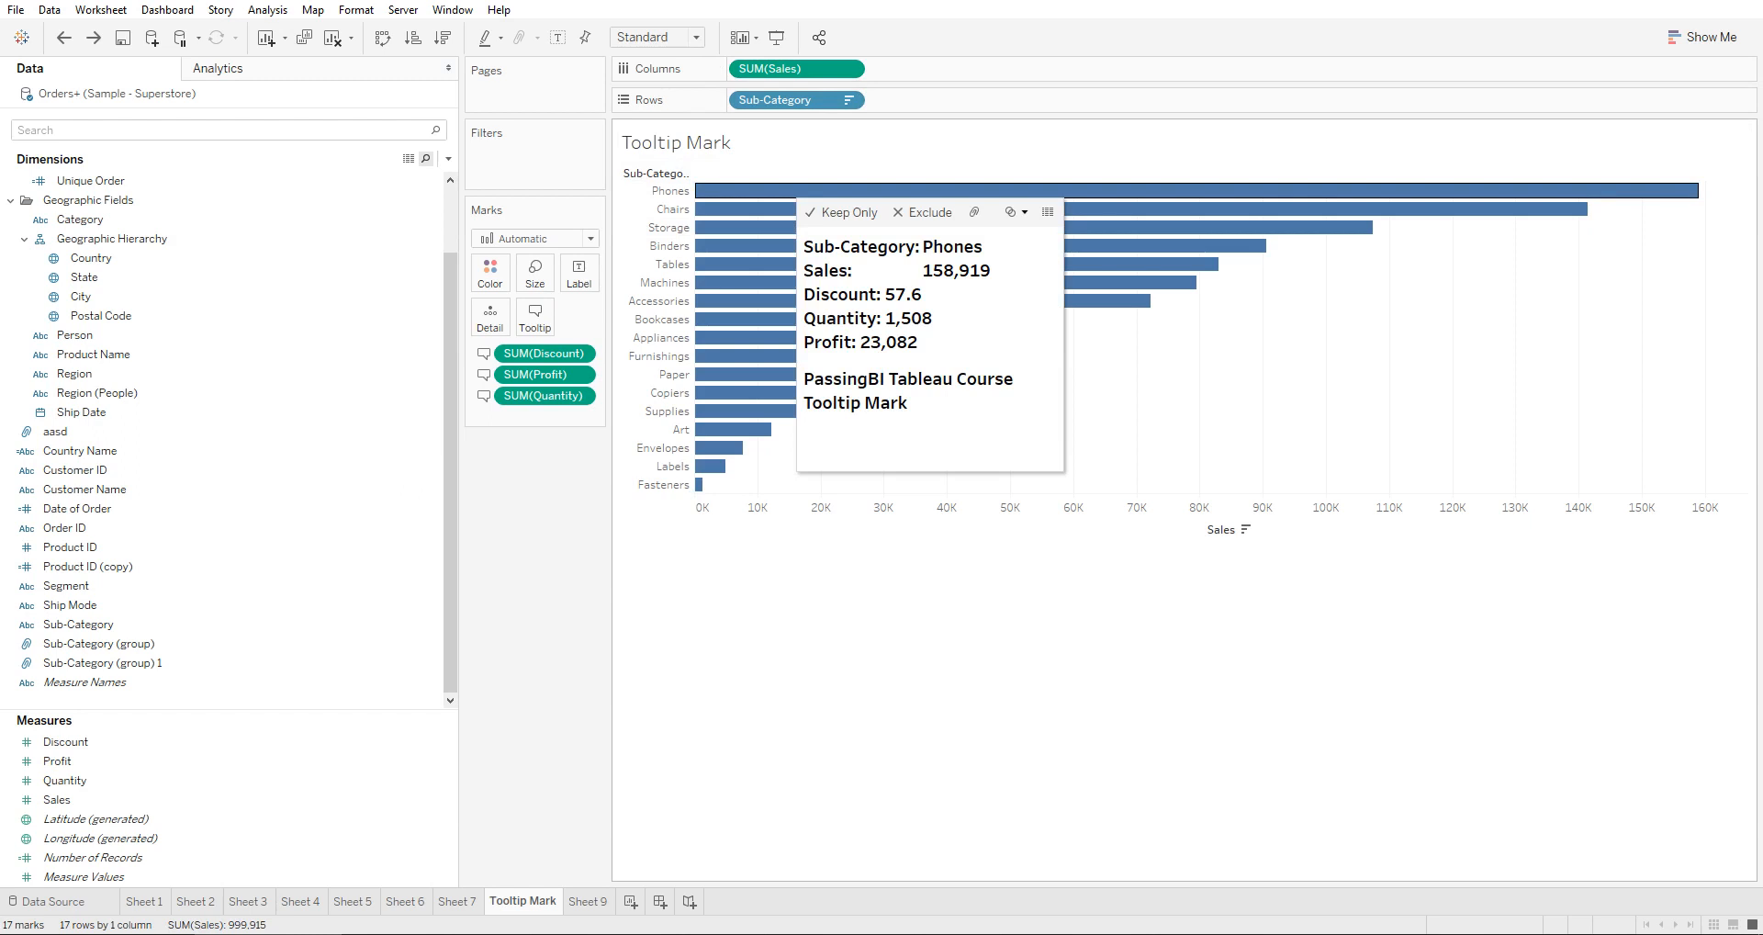
pyautogui.moveTo(774, 227)
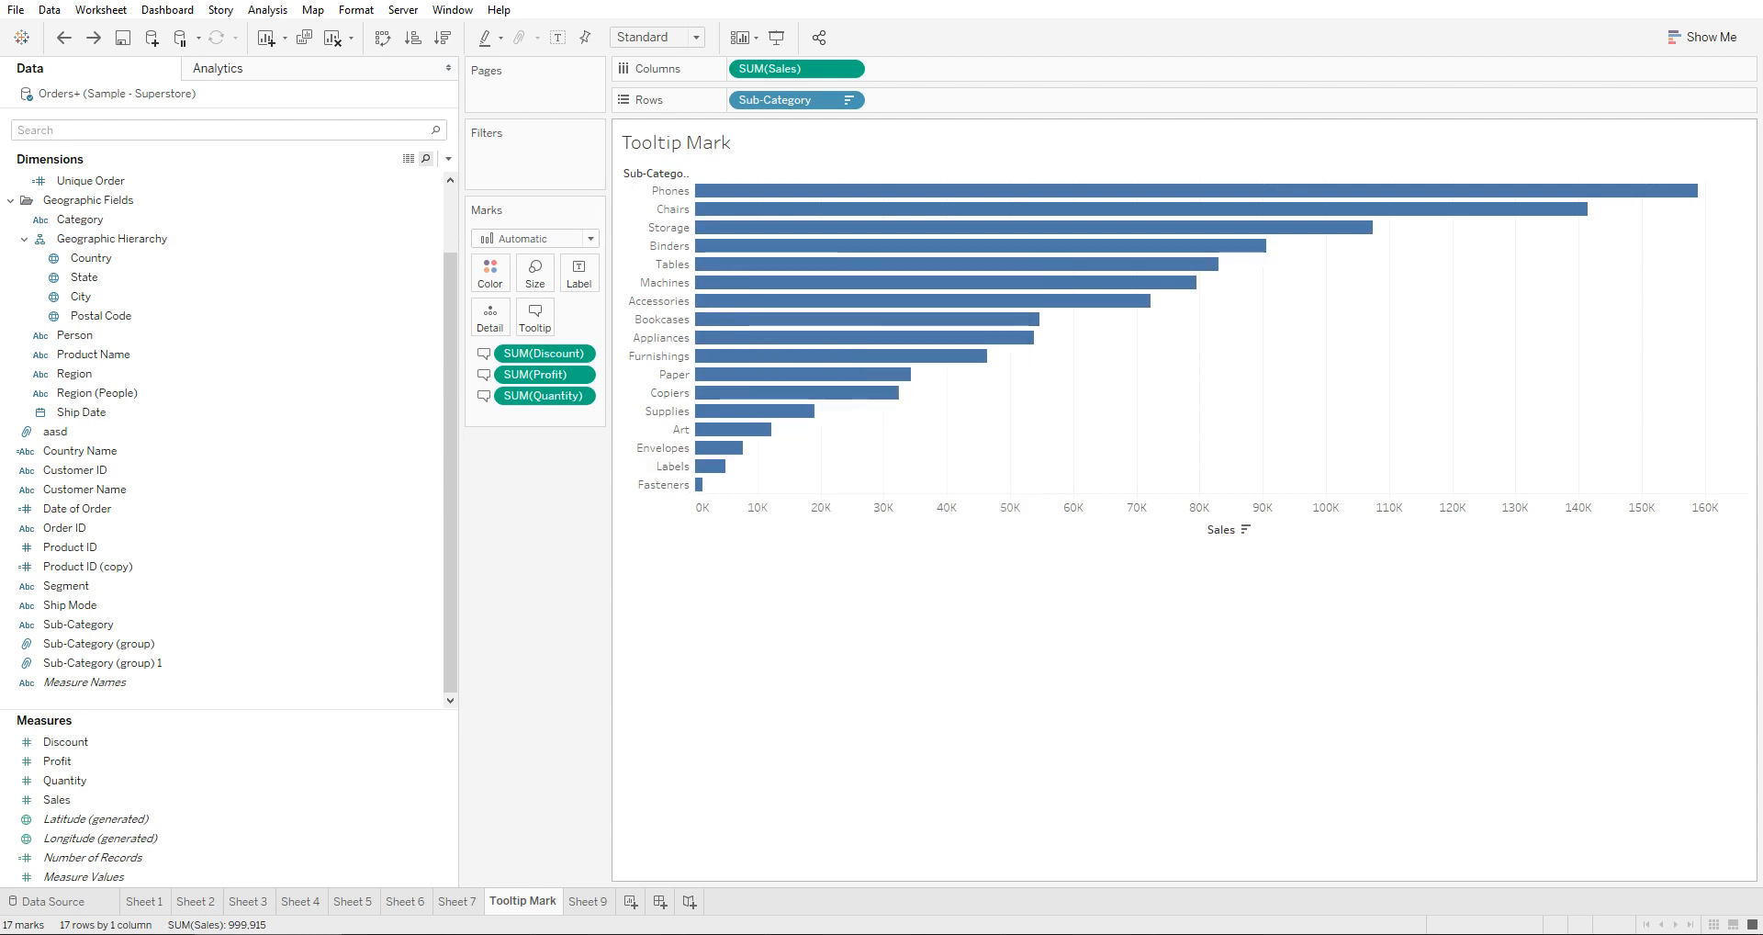
pyautogui.click(587, 902)
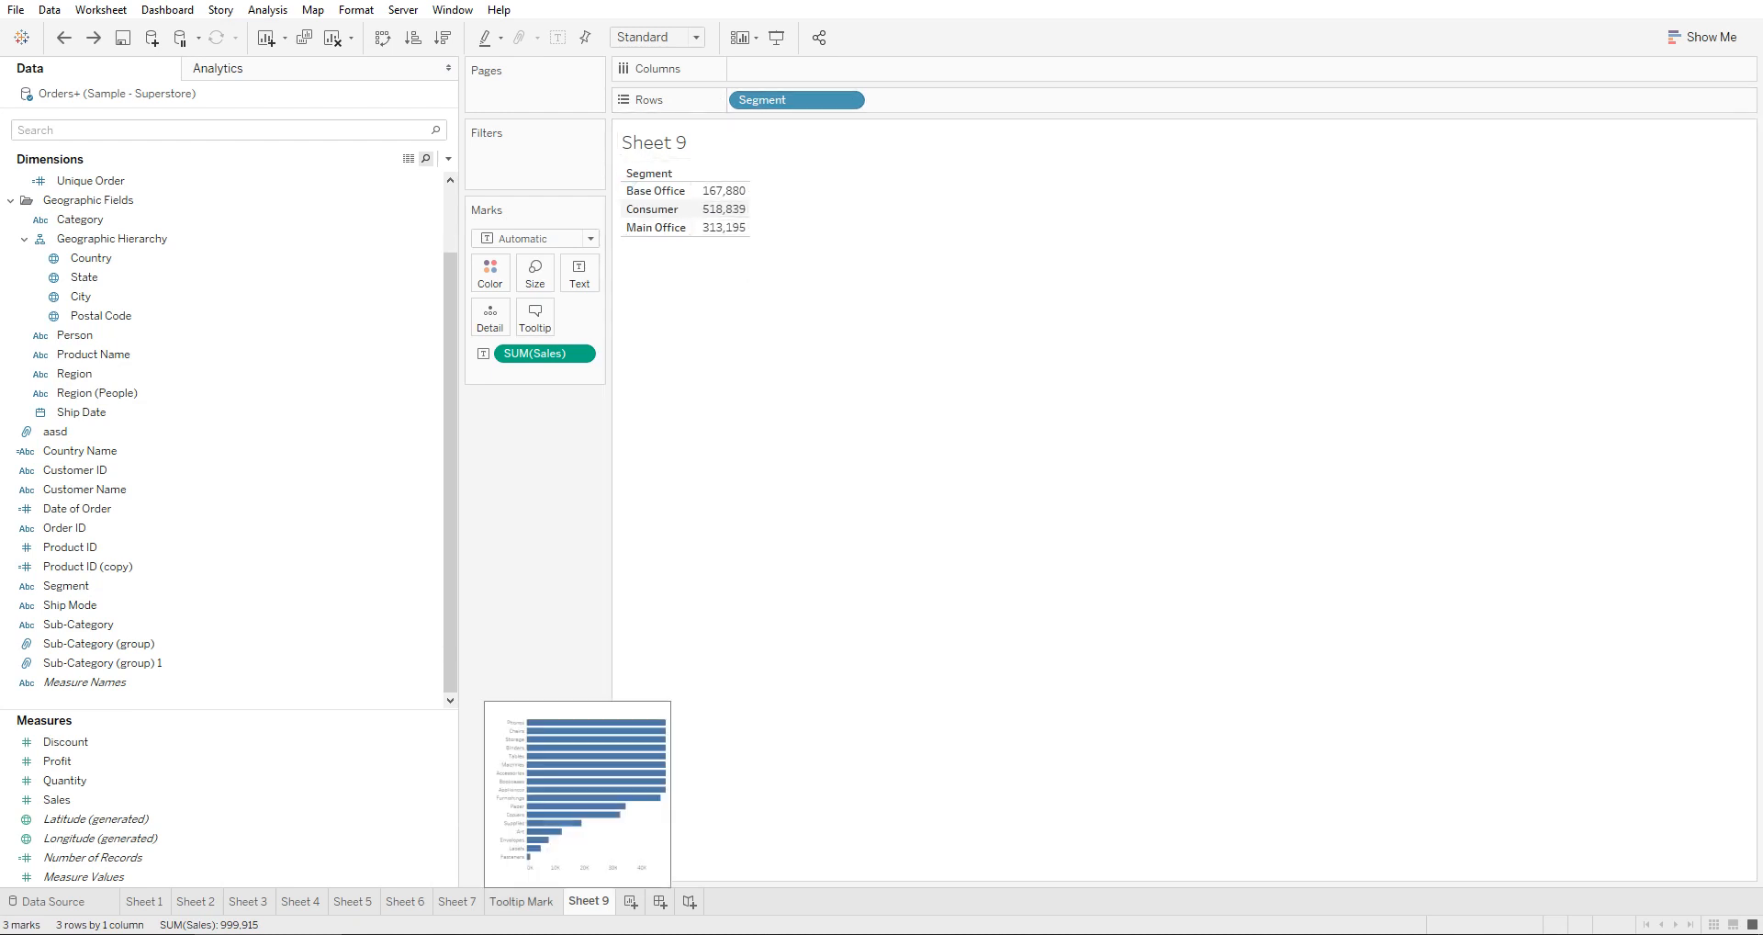
pyautogui.click(521, 901)
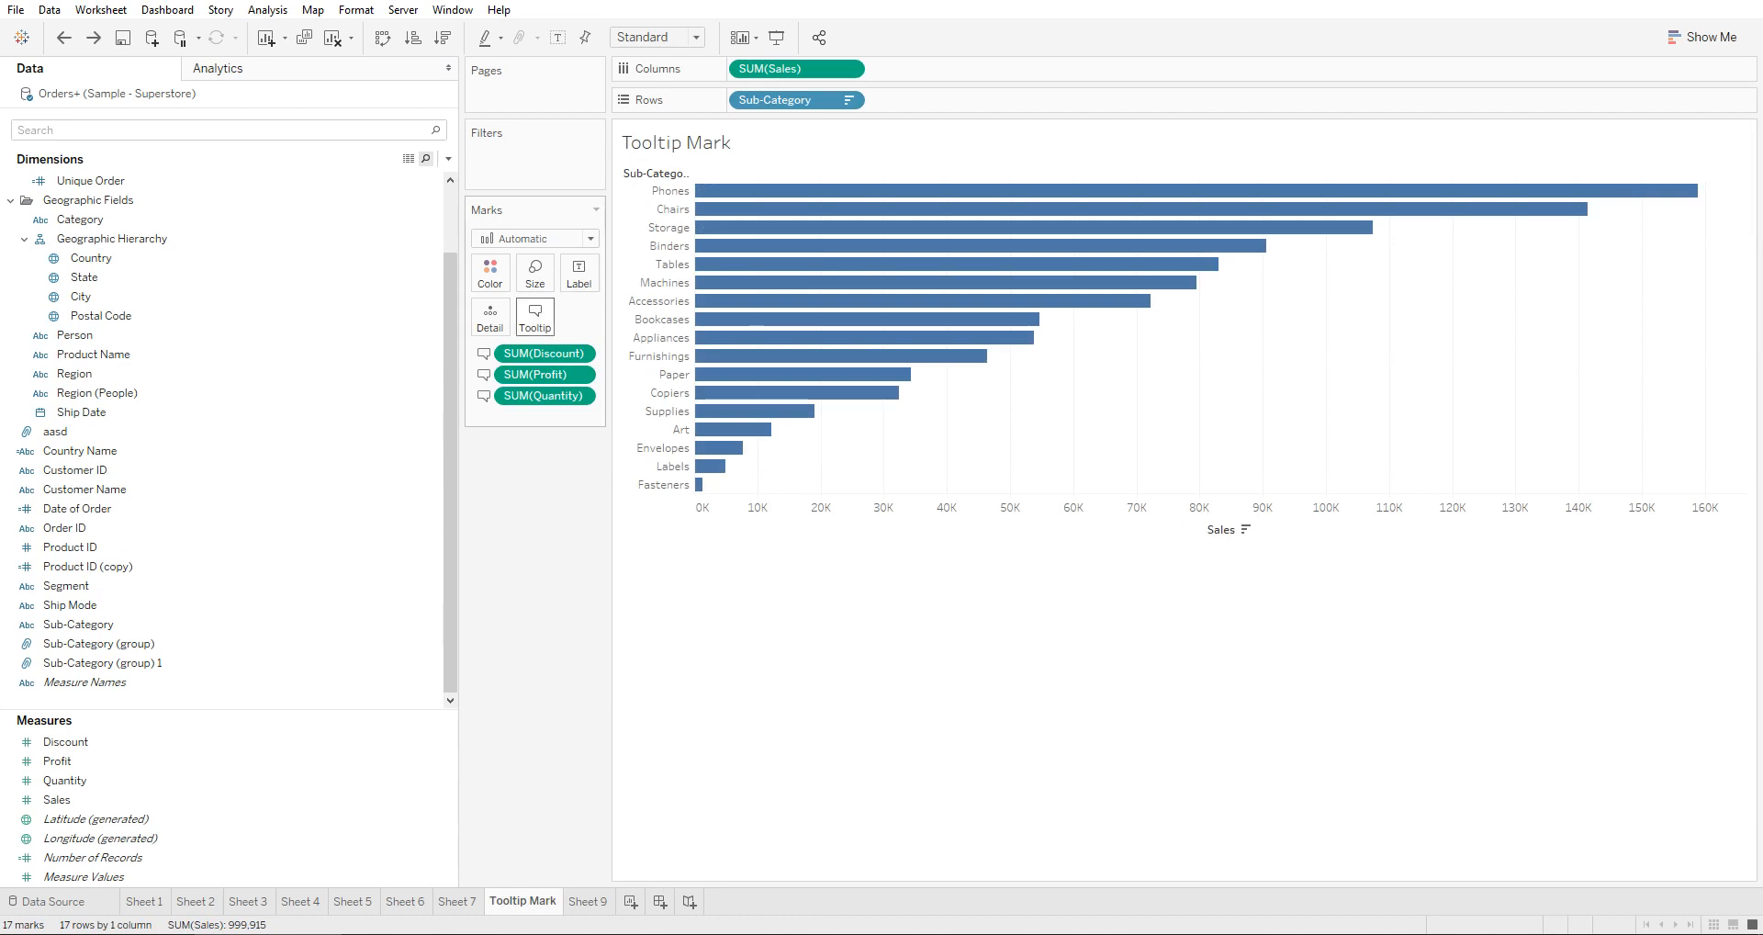
pyautogui.click(535, 315)
pyautogui.moveTo(698, 273); pyautogui.dragTo(285, 475)
pyautogui.click(706, 474)
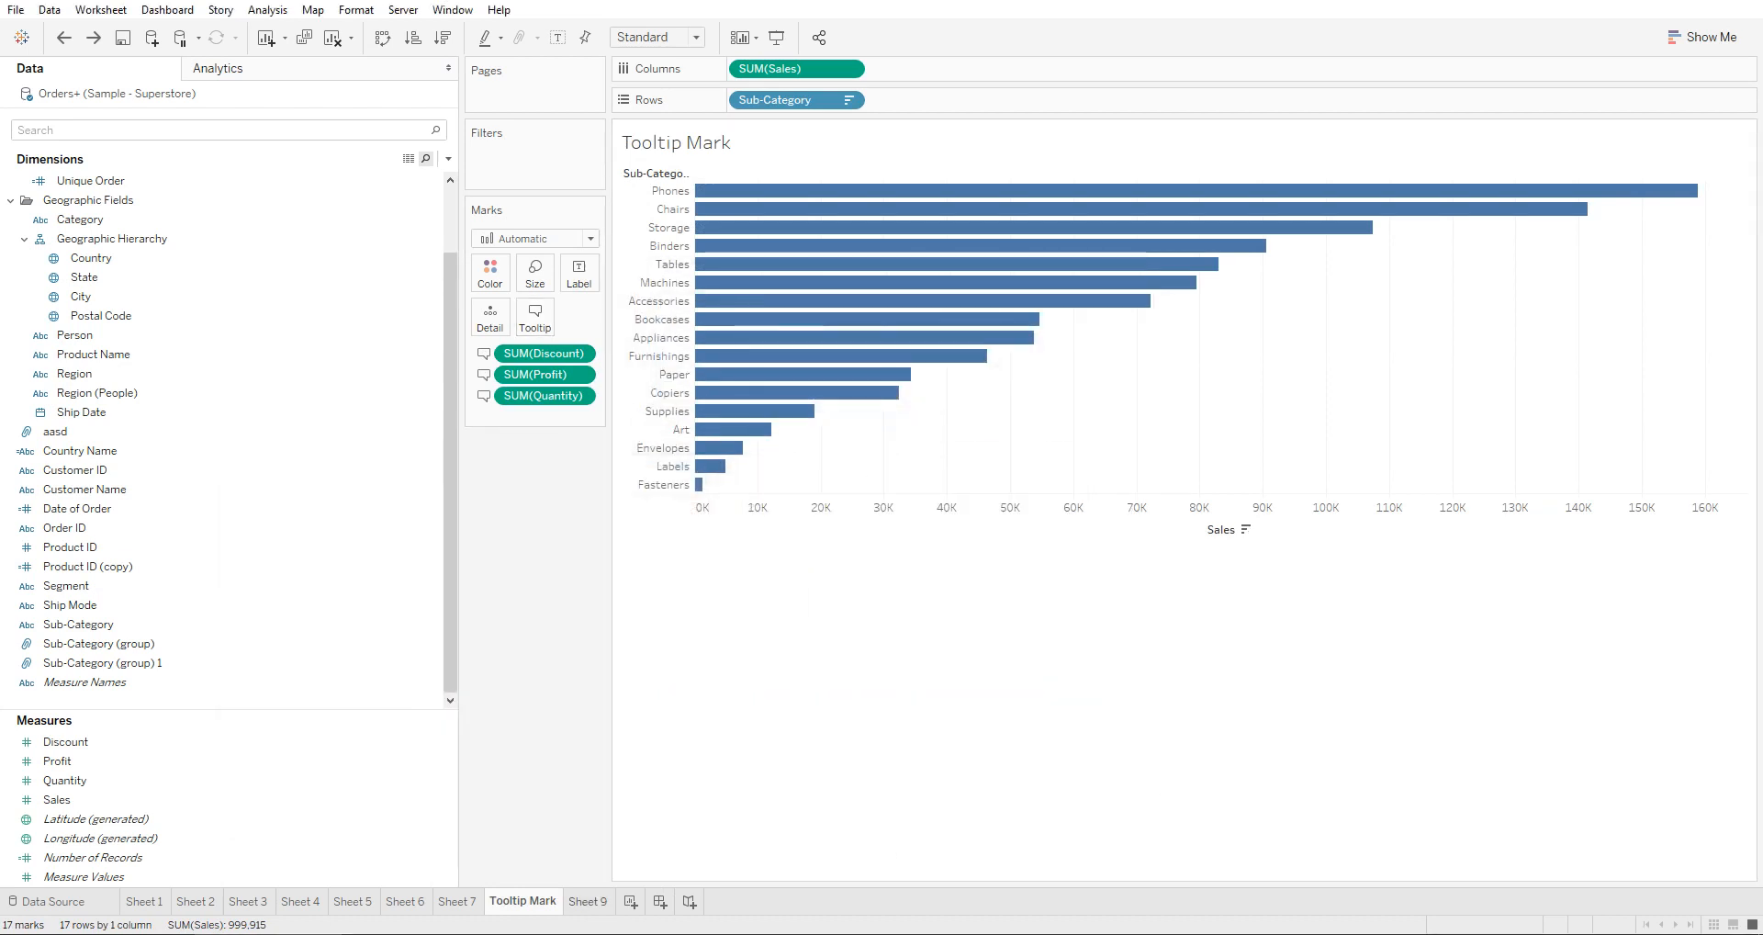
pyautogui.click(588, 901)
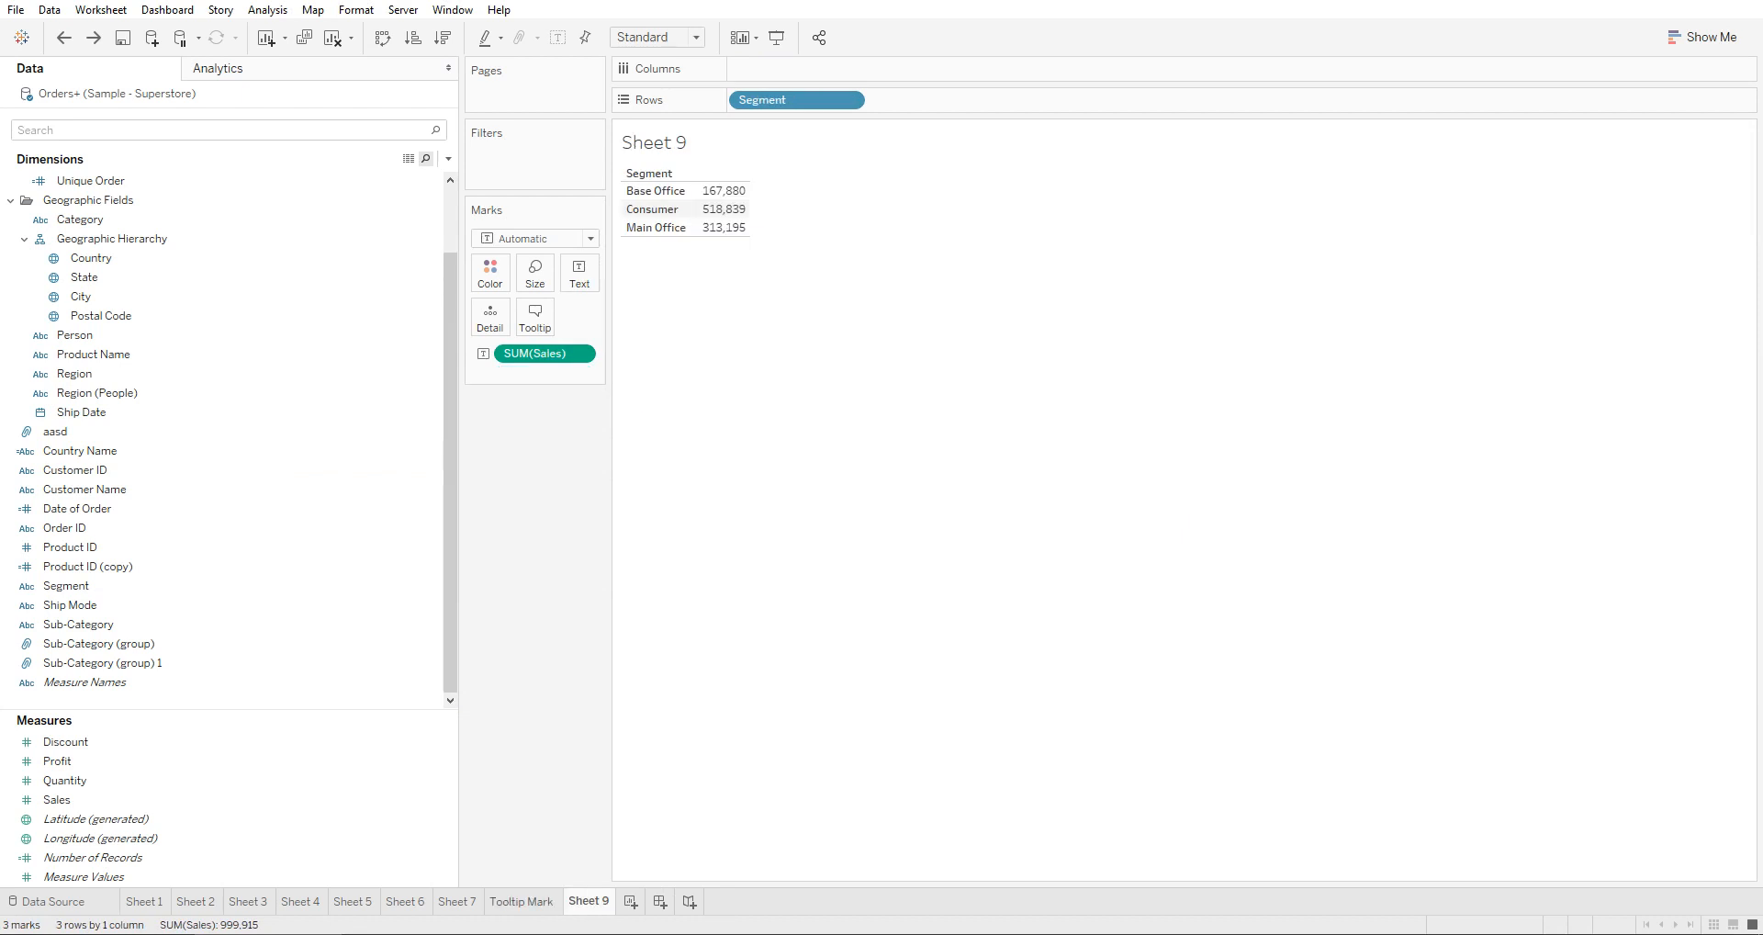
pyautogui.click(522, 901)
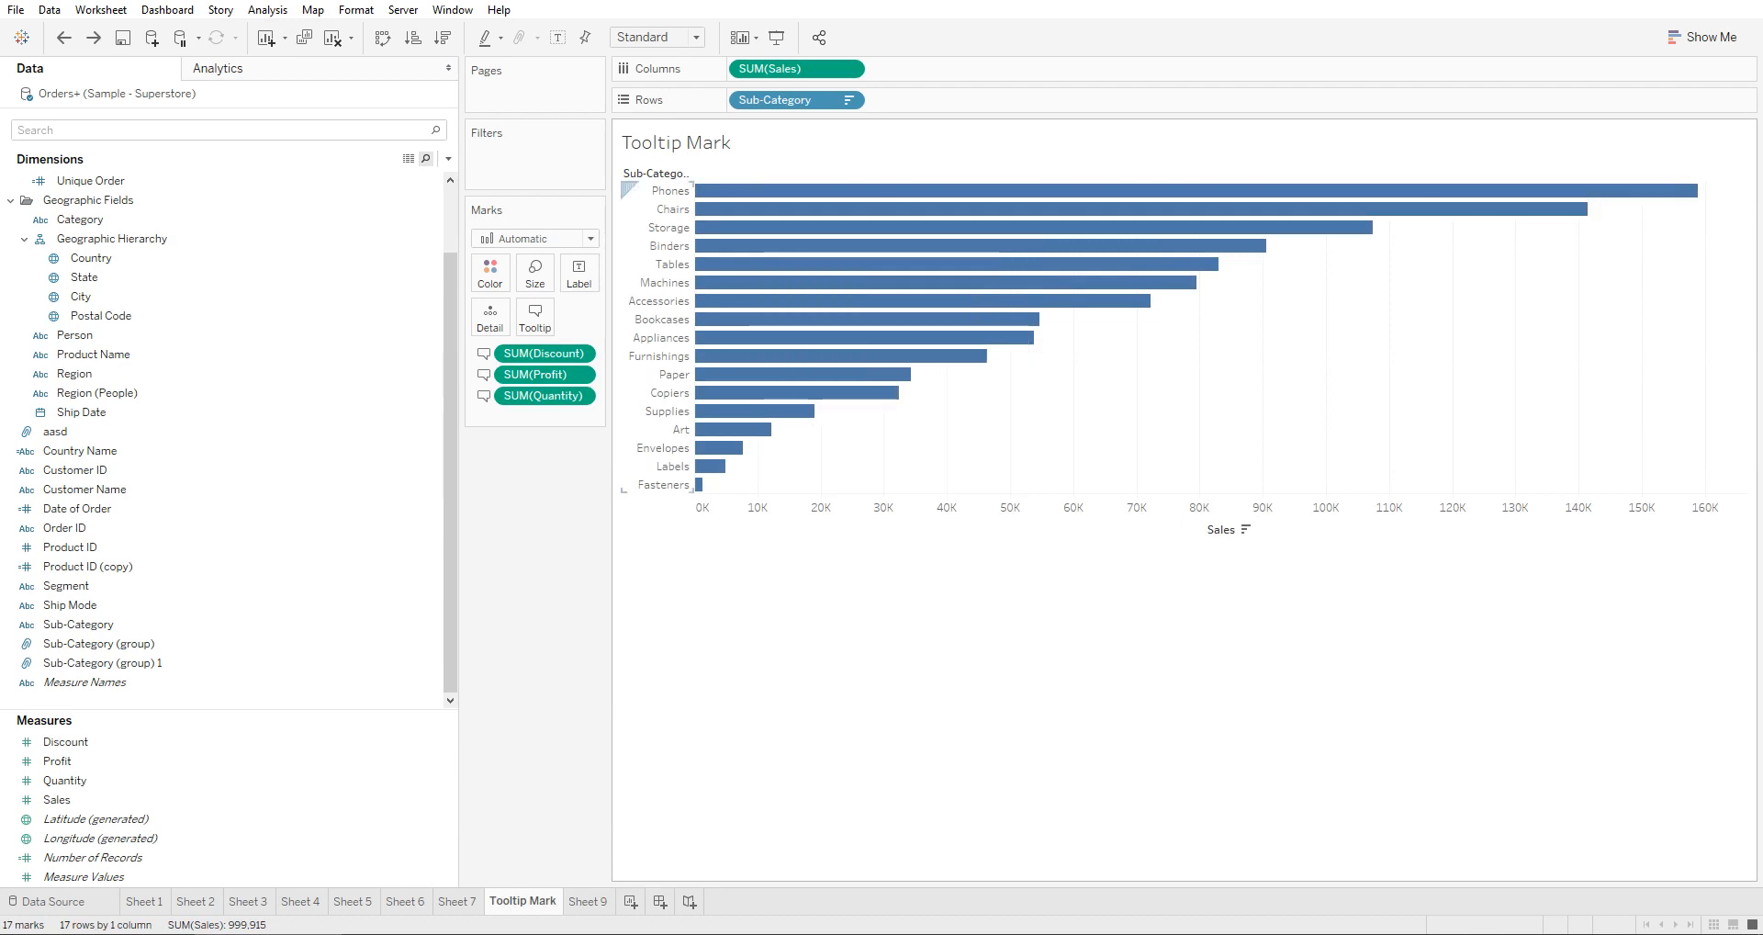
pyautogui.moveTo(706, 193)
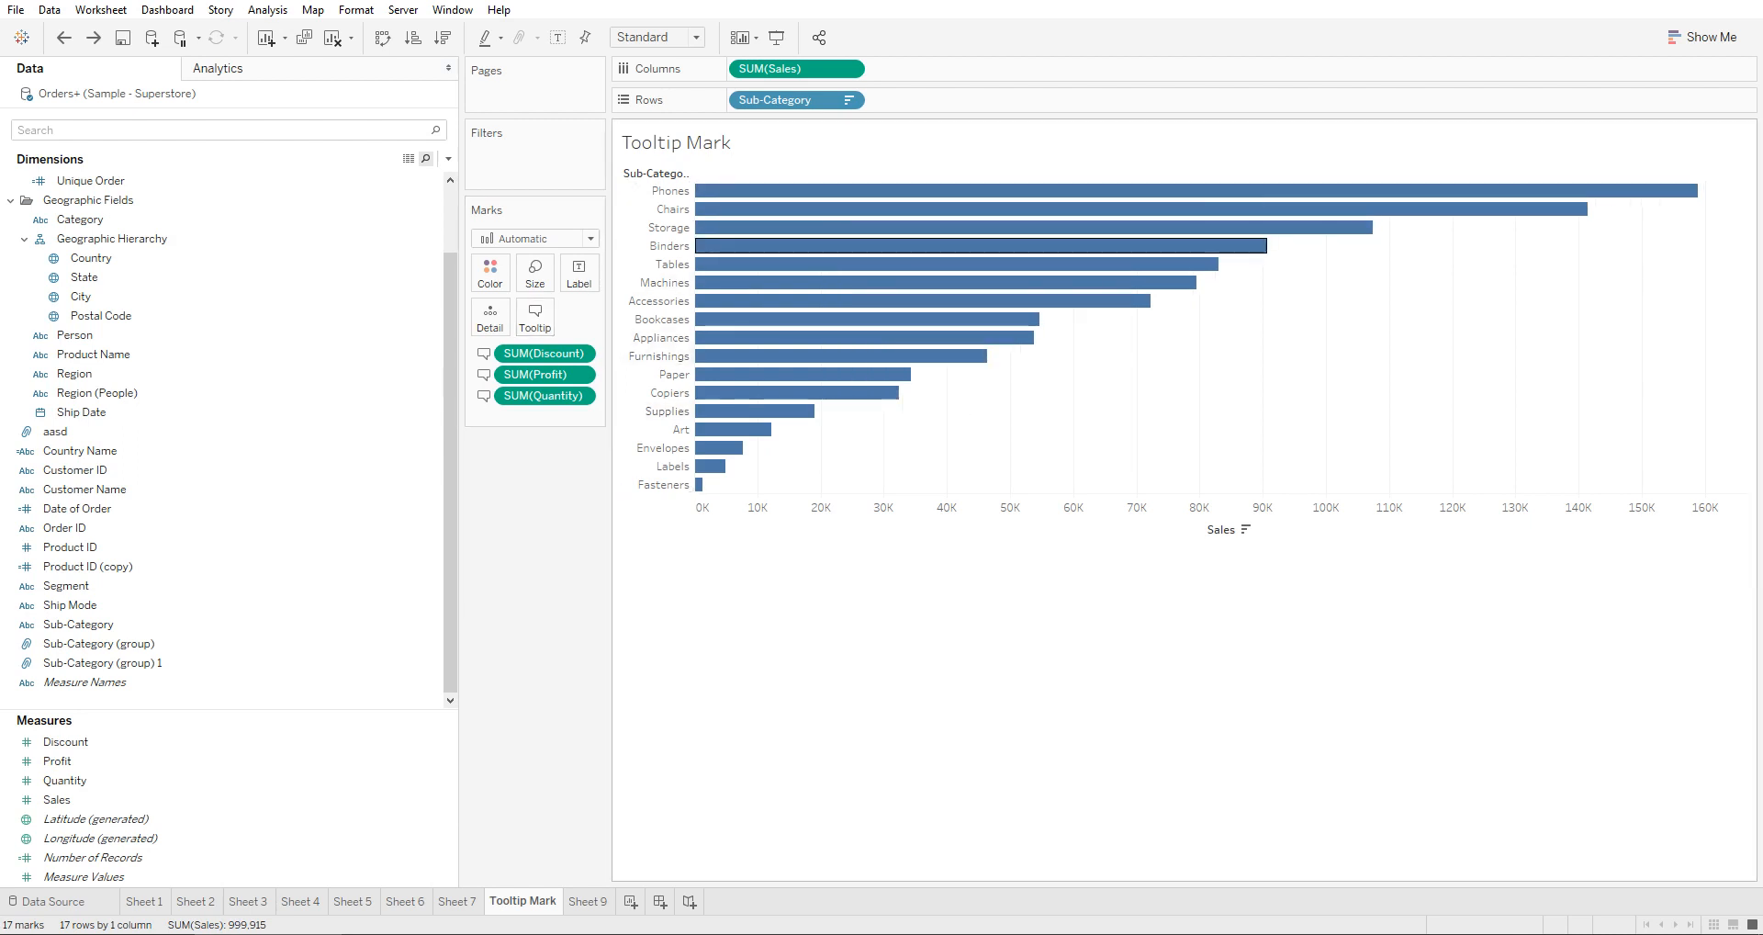
pyautogui.moveTo(813, 356)
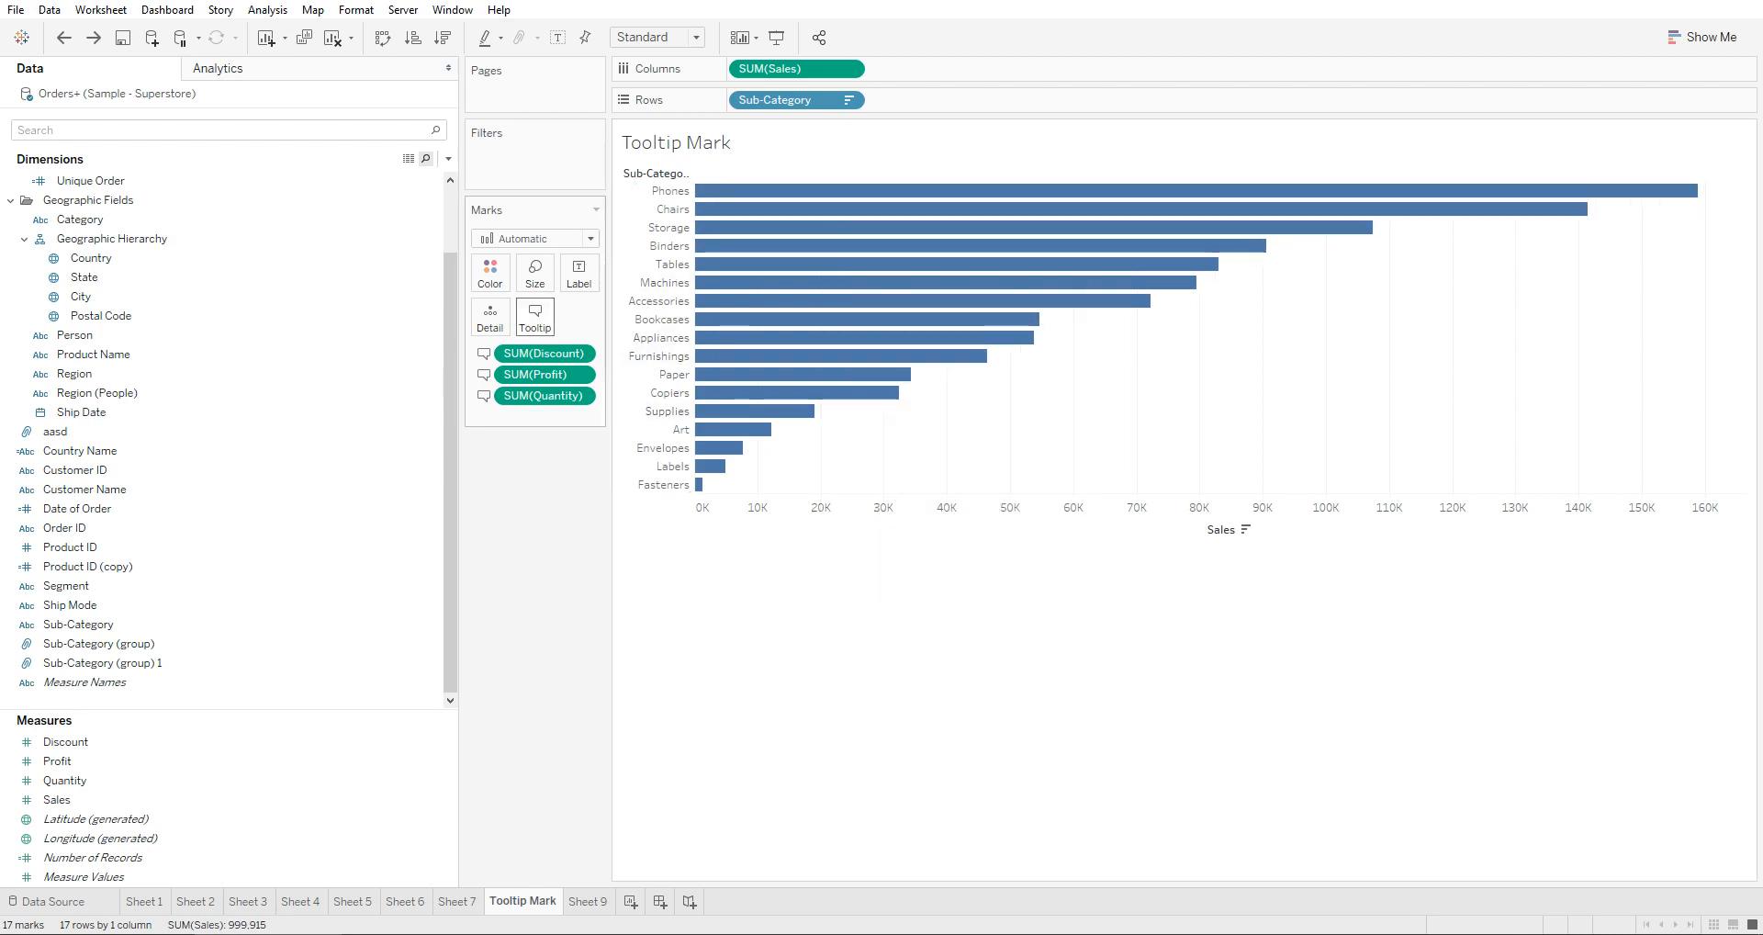
# Step: Clear all existing text and fields from the tooltip of the Tooltip Mark bar chart
pyautogui.click(535, 317)
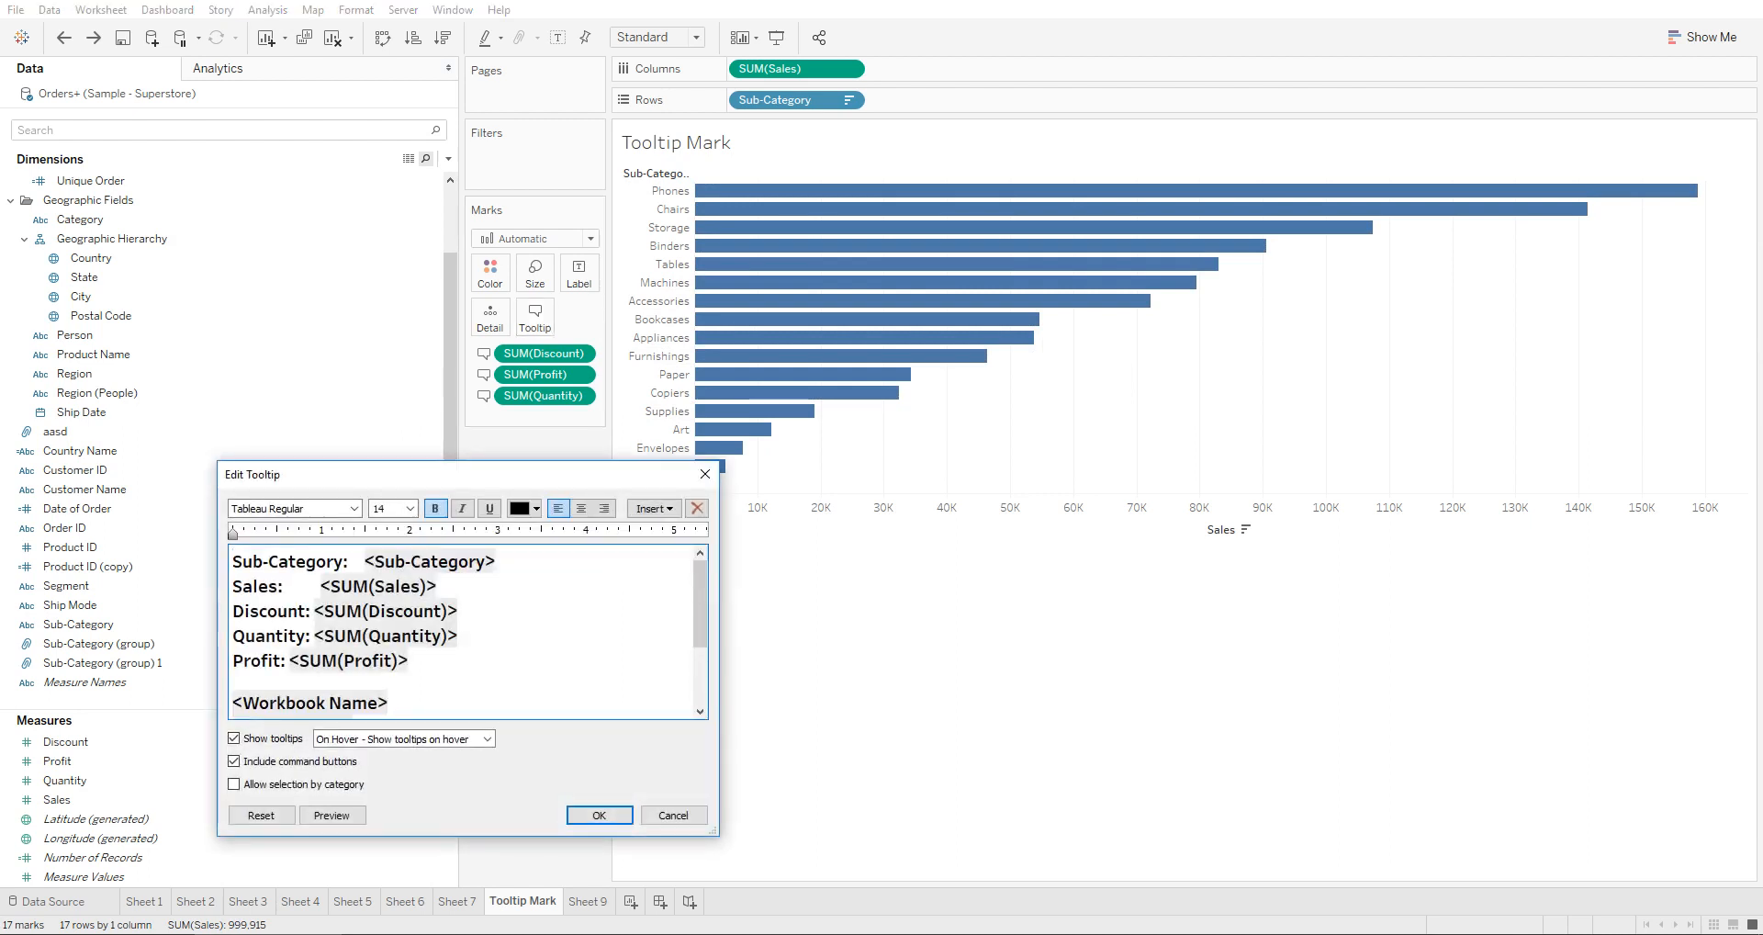
pyautogui.moveTo(468, 475); pyautogui.dragTo(876, 311)
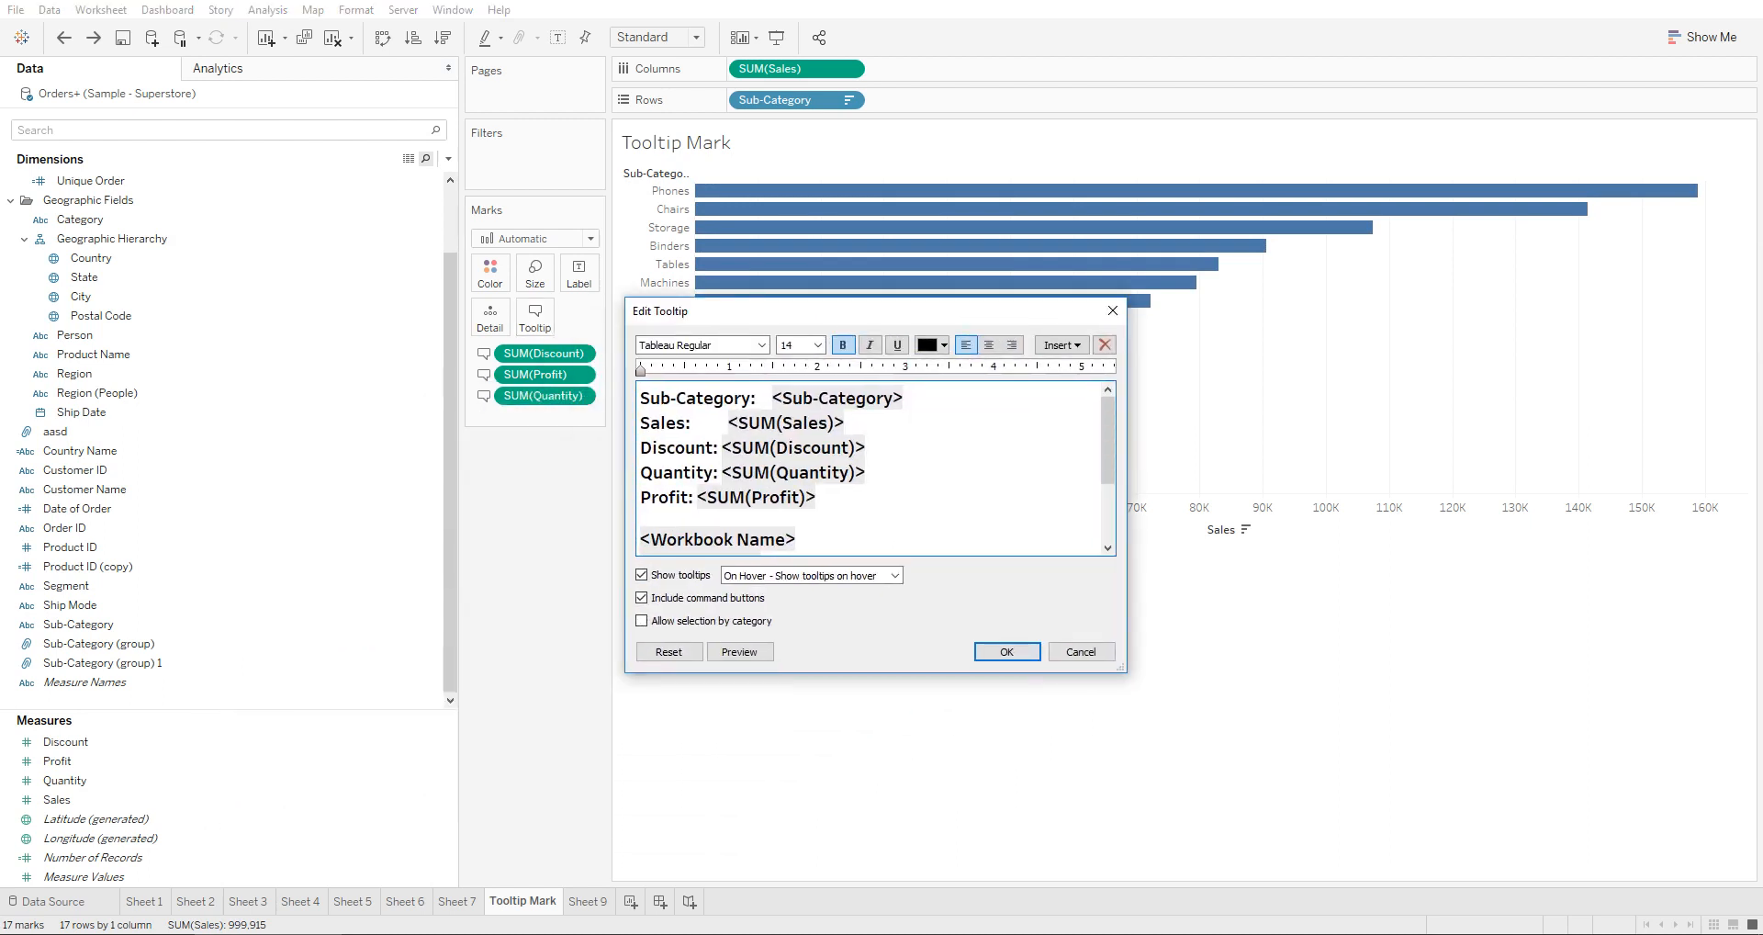
pyautogui.click(1062, 344)
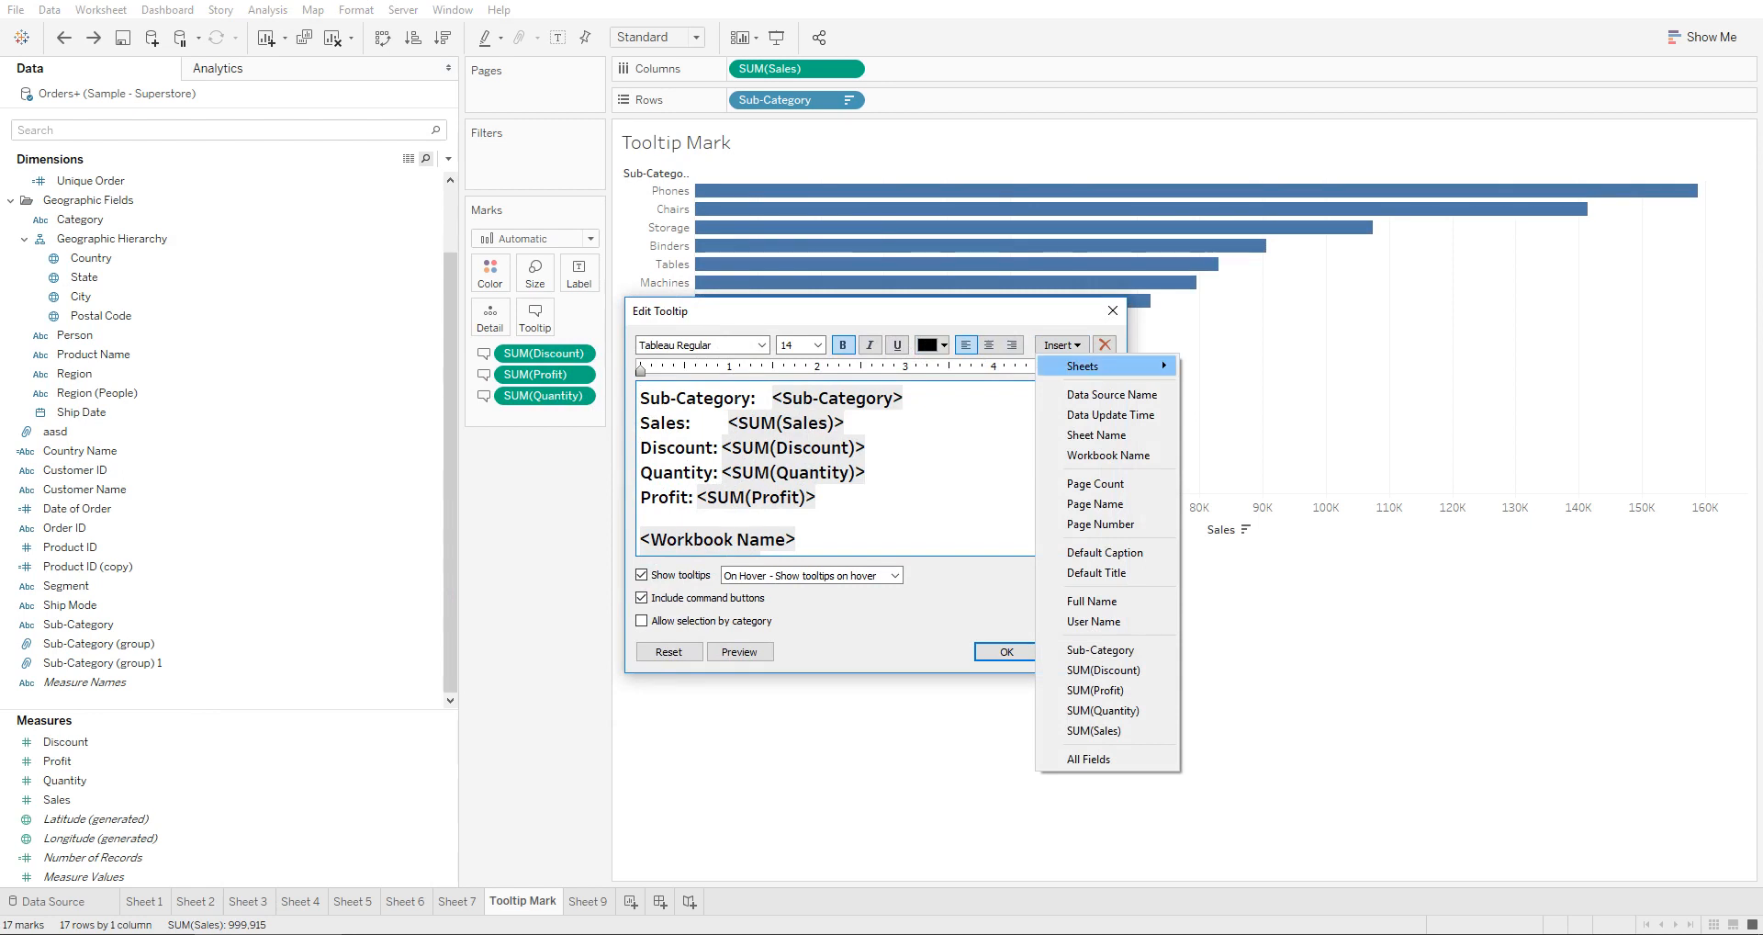
pyautogui.moveTo(1093, 366)
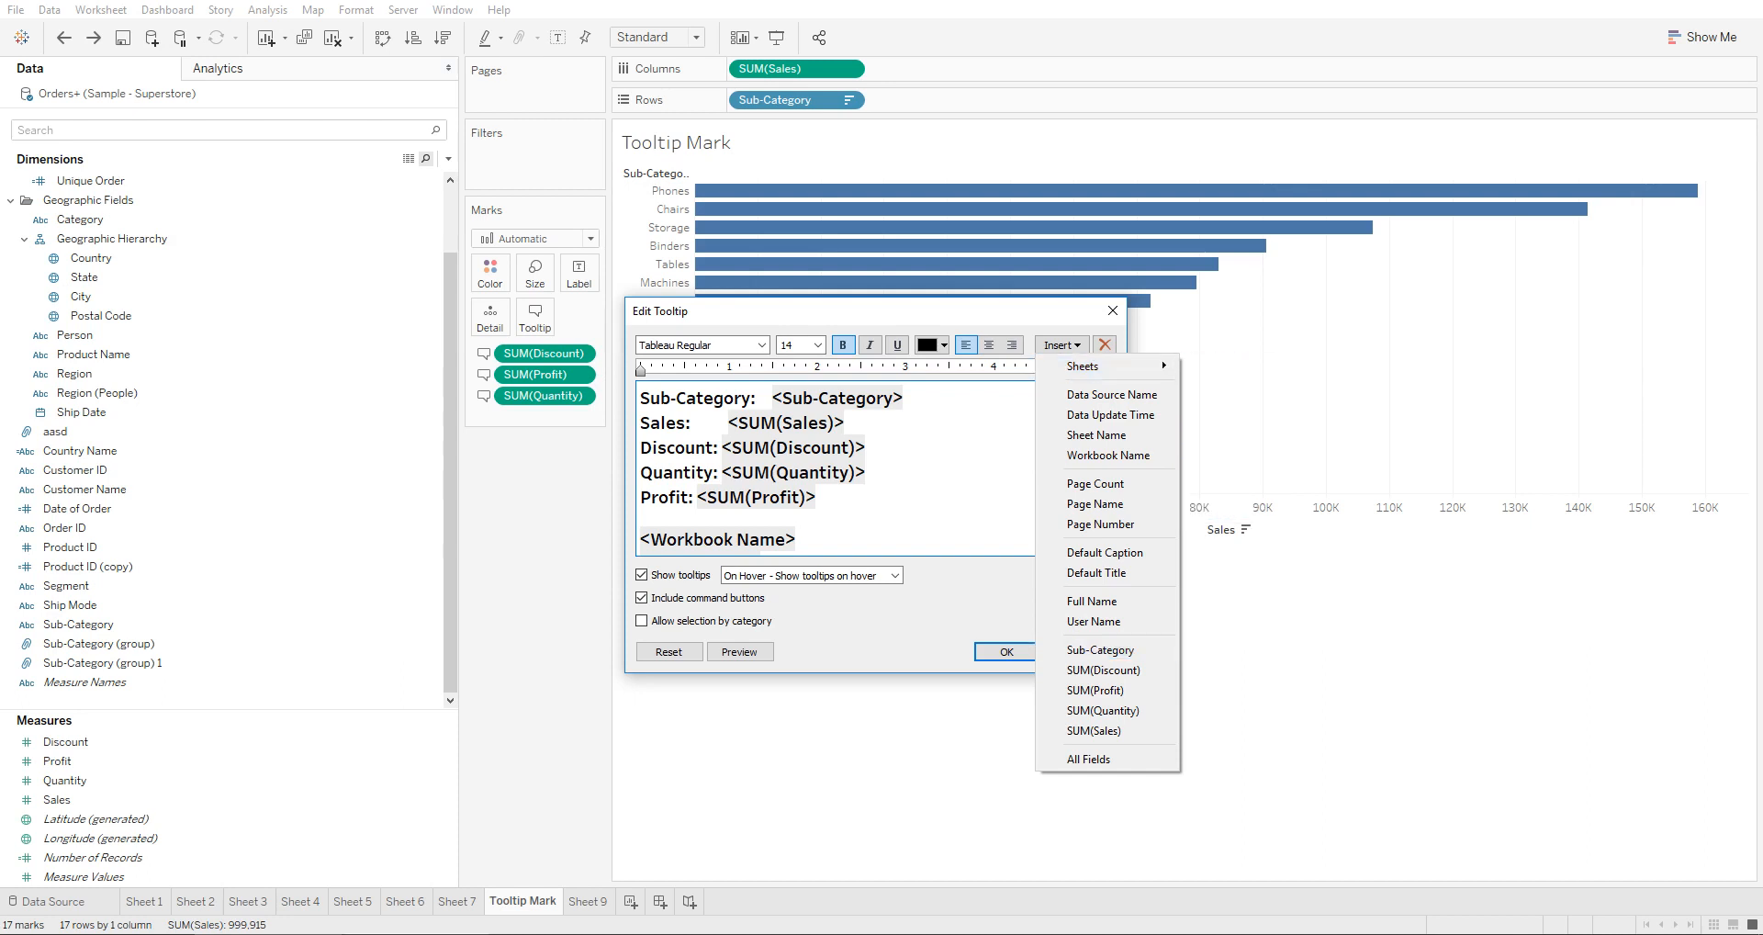
pyautogui.click(642, 518)
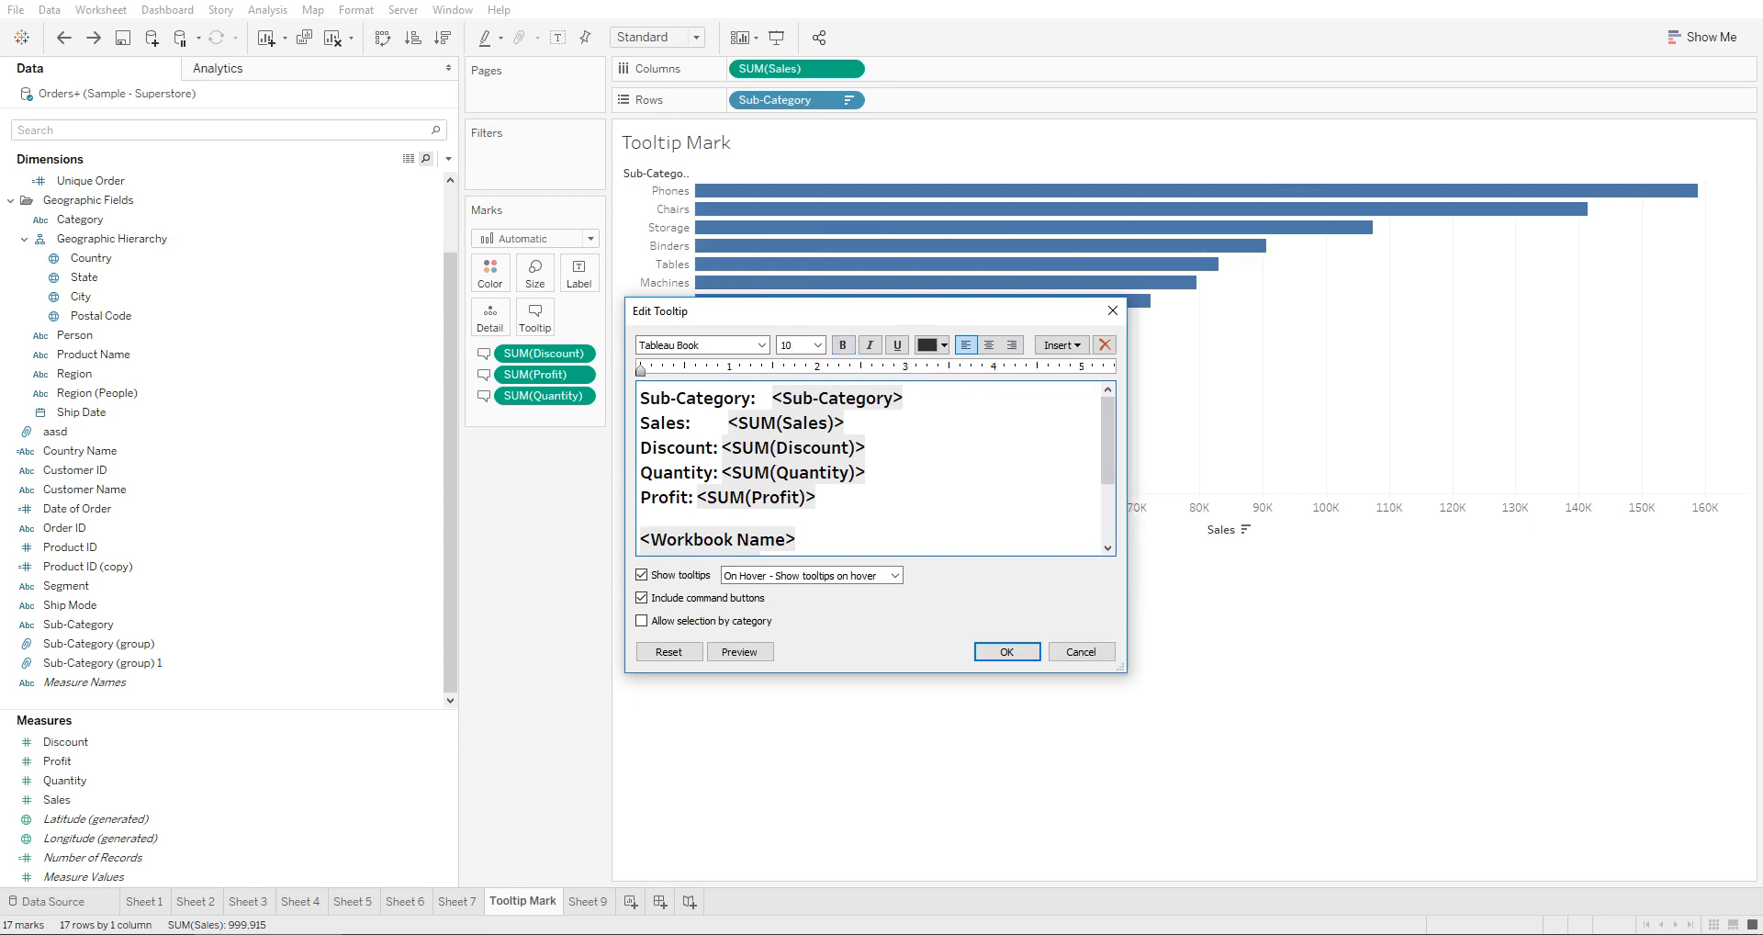
pyautogui.click(797, 540)
pyautogui.hotkey('ctrl', 'a')
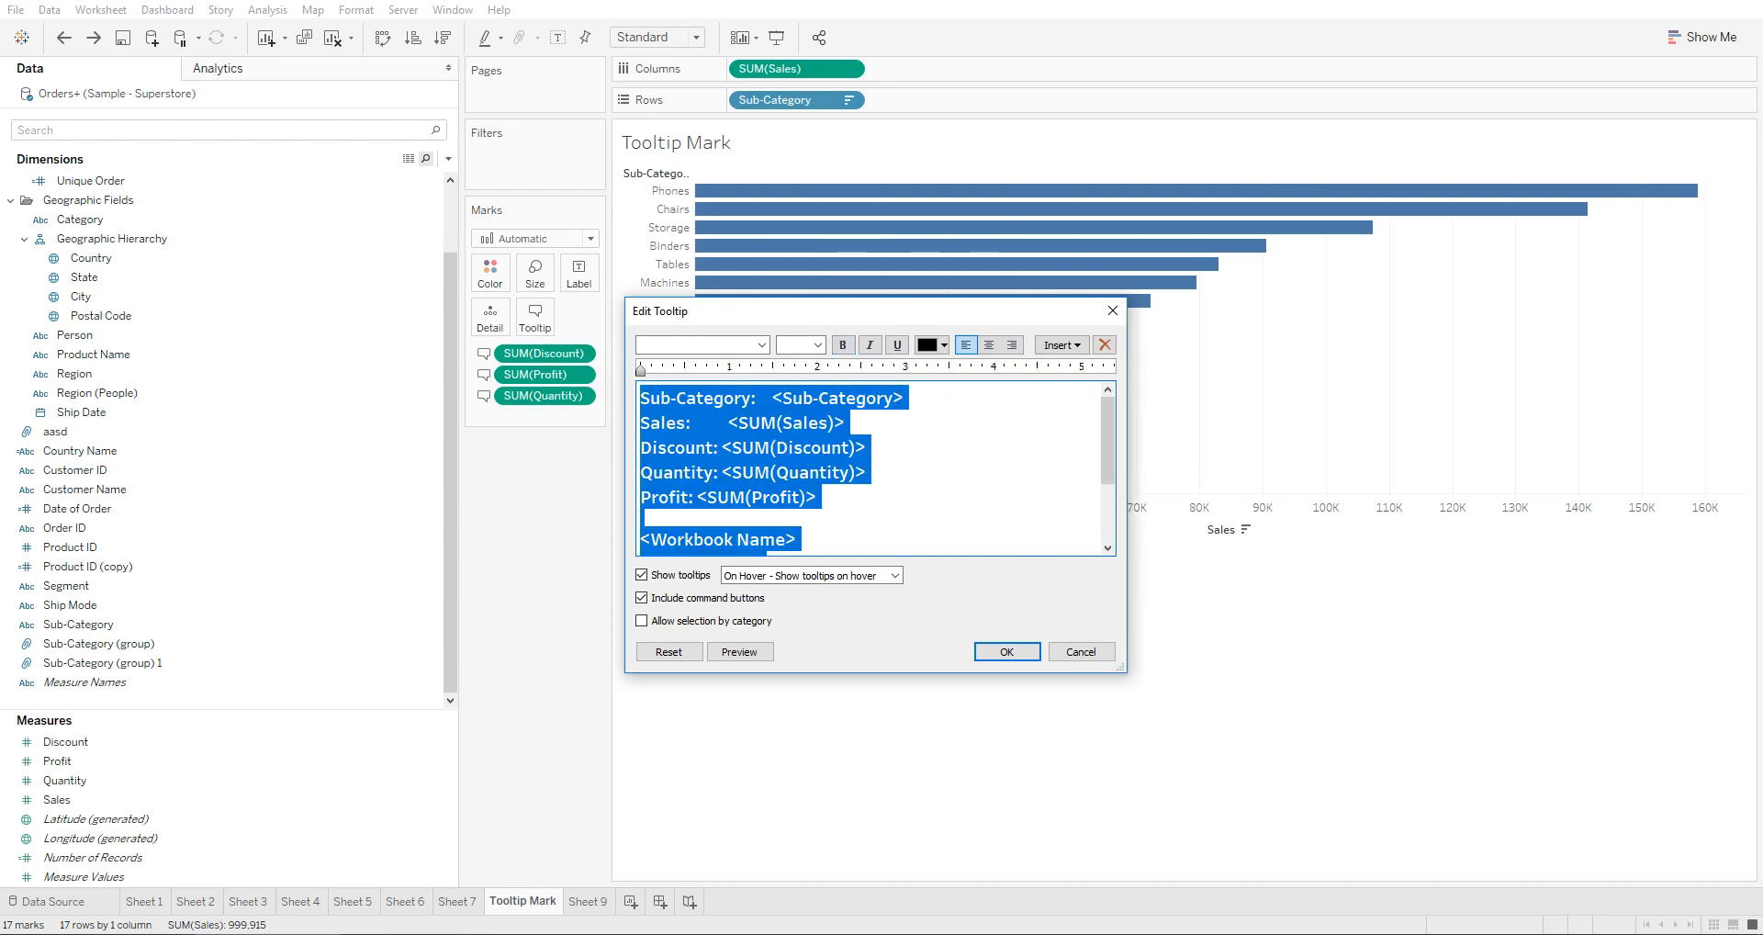
pyautogui.press('Delete')
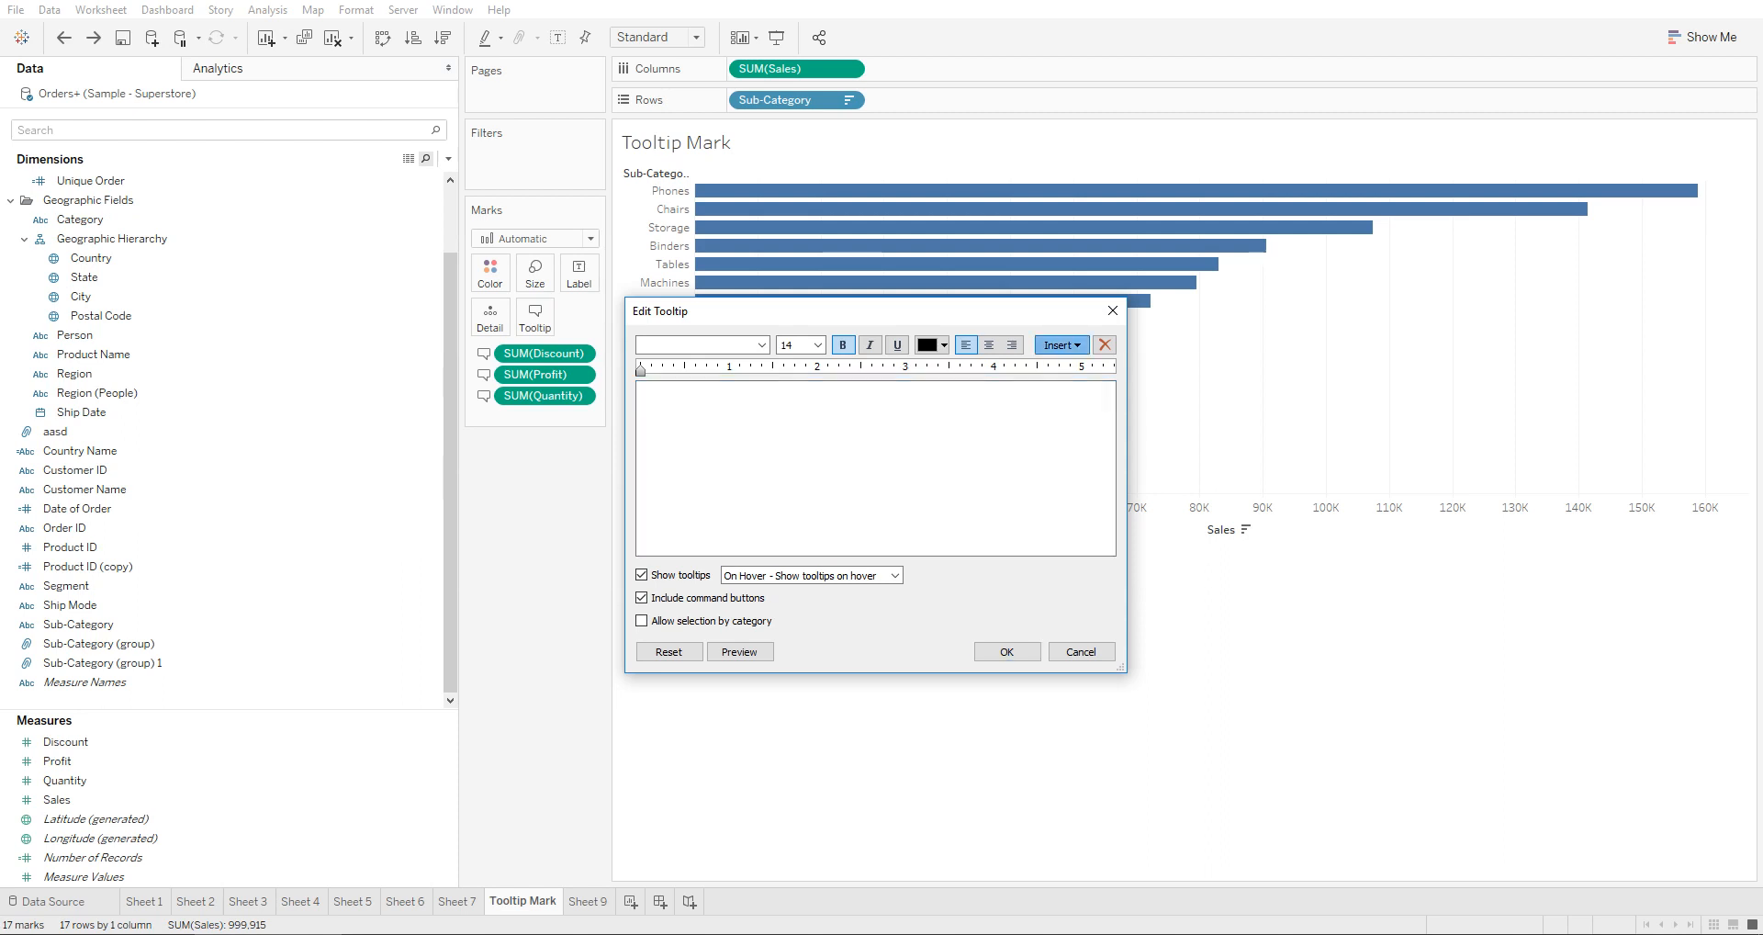
# Step: Insert Sheet 9 into the empty tooltip with its default size and All Fields filter, and apply the tooltip
pyautogui.click(1063, 344)
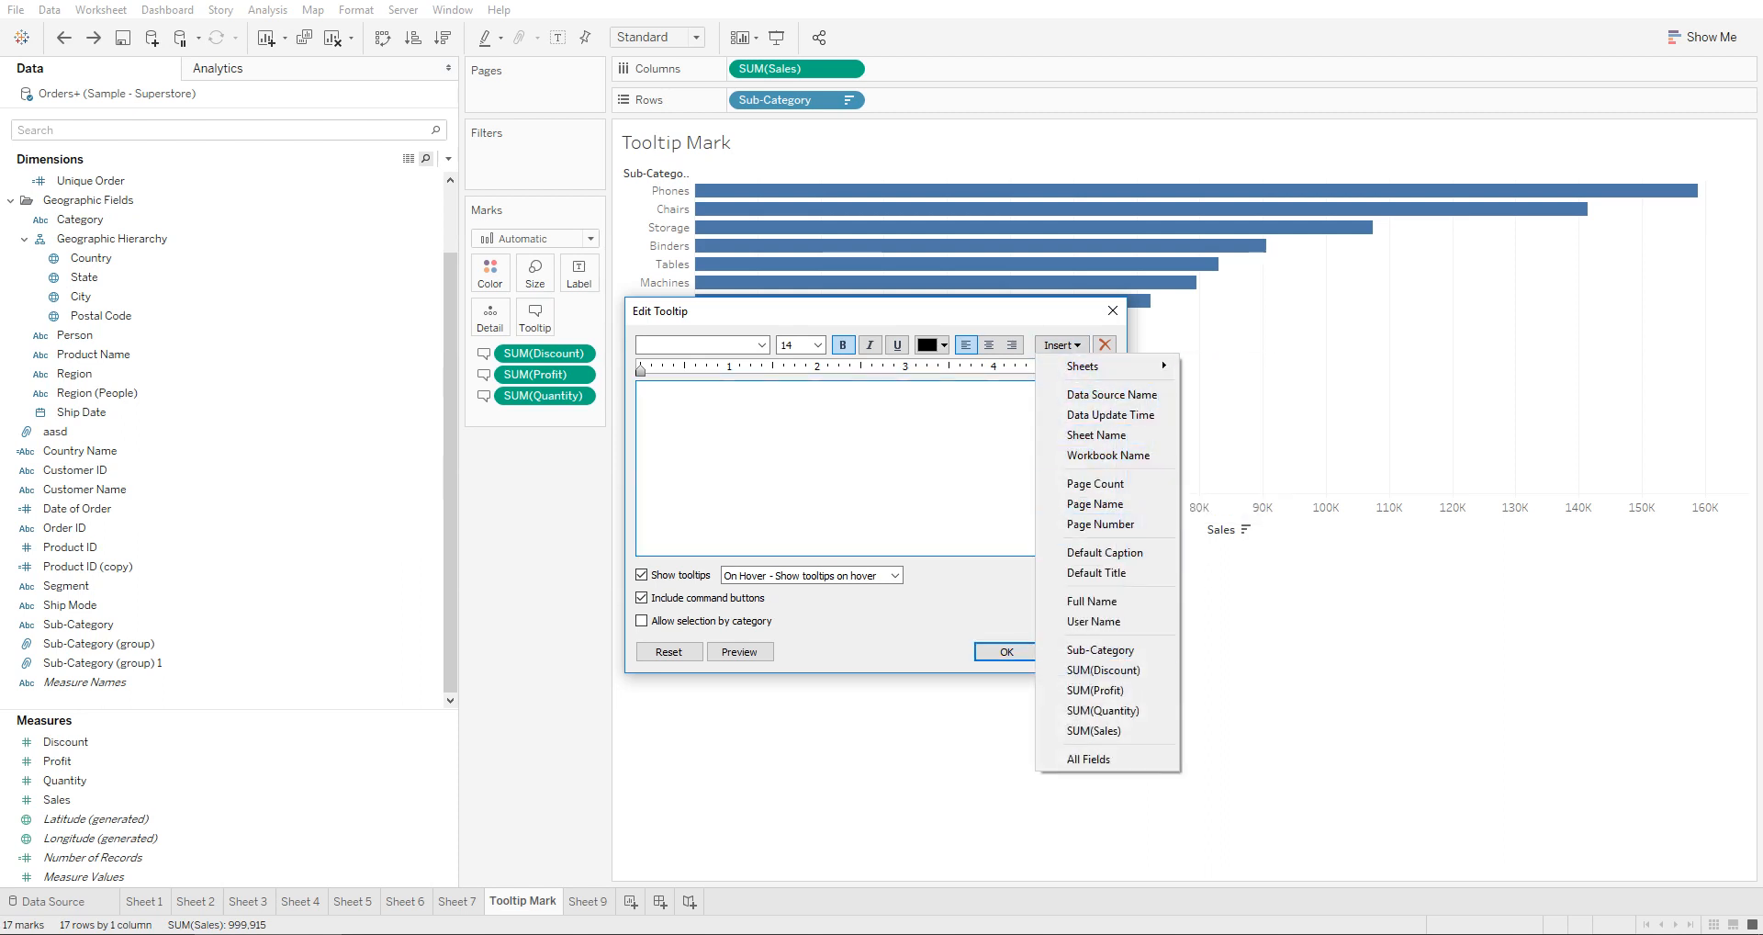
pyautogui.moveTo(1092, 366)
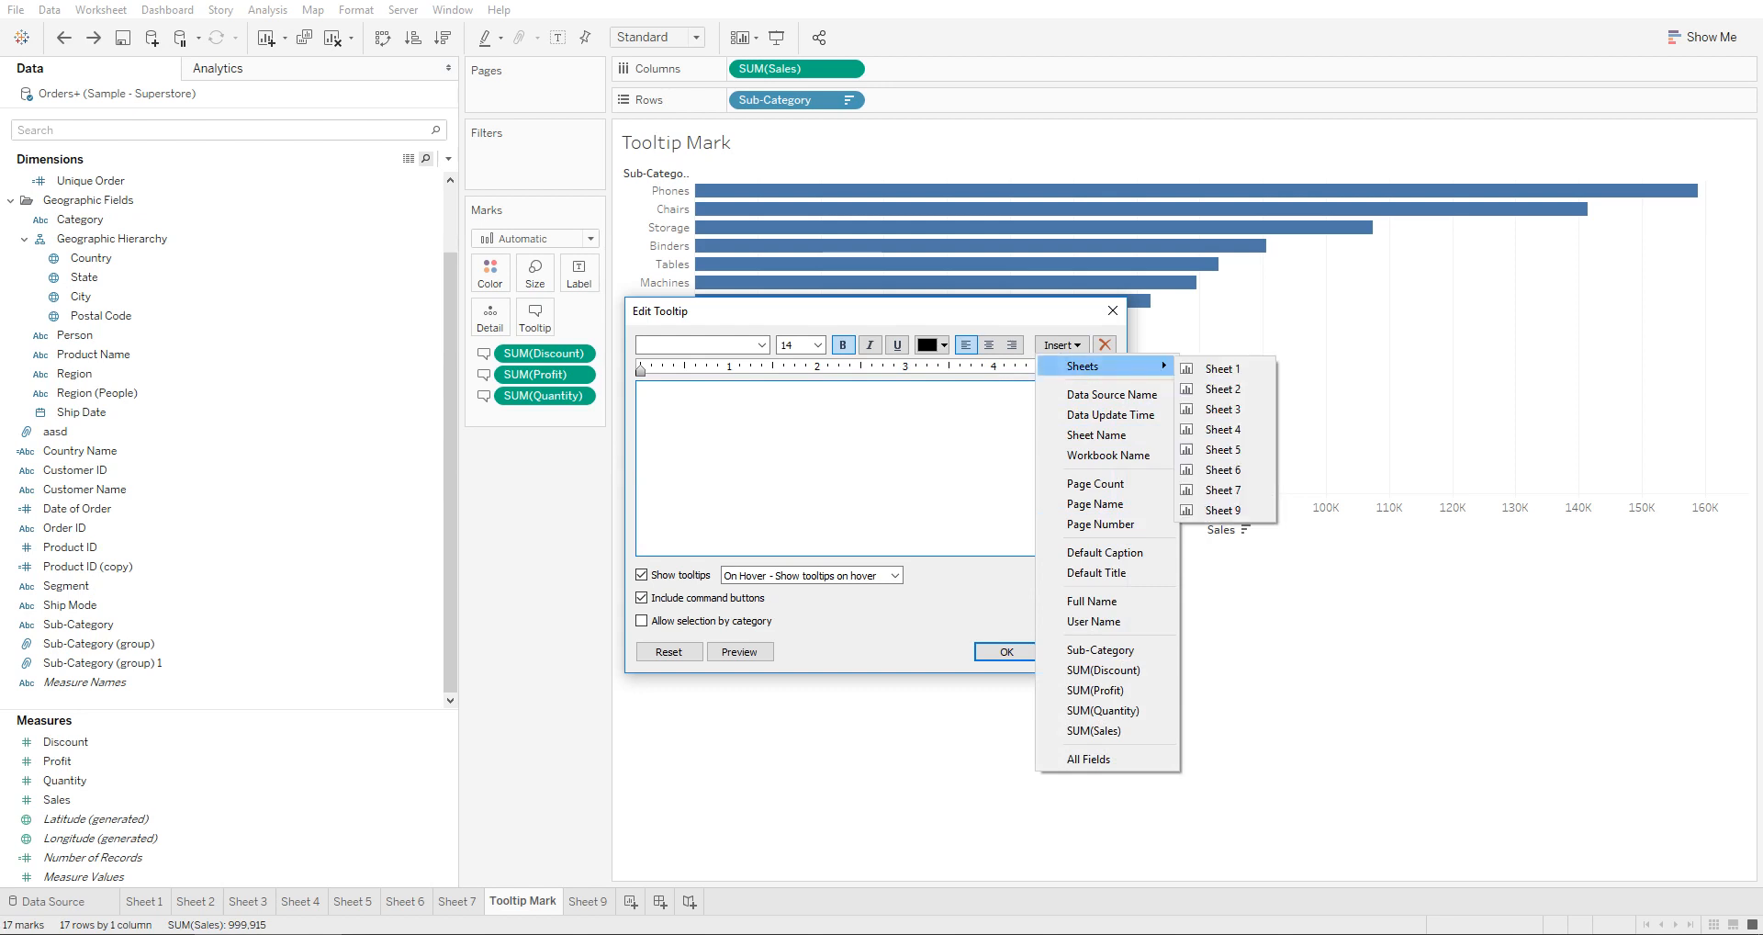
pyautogui.click(1223, 510)
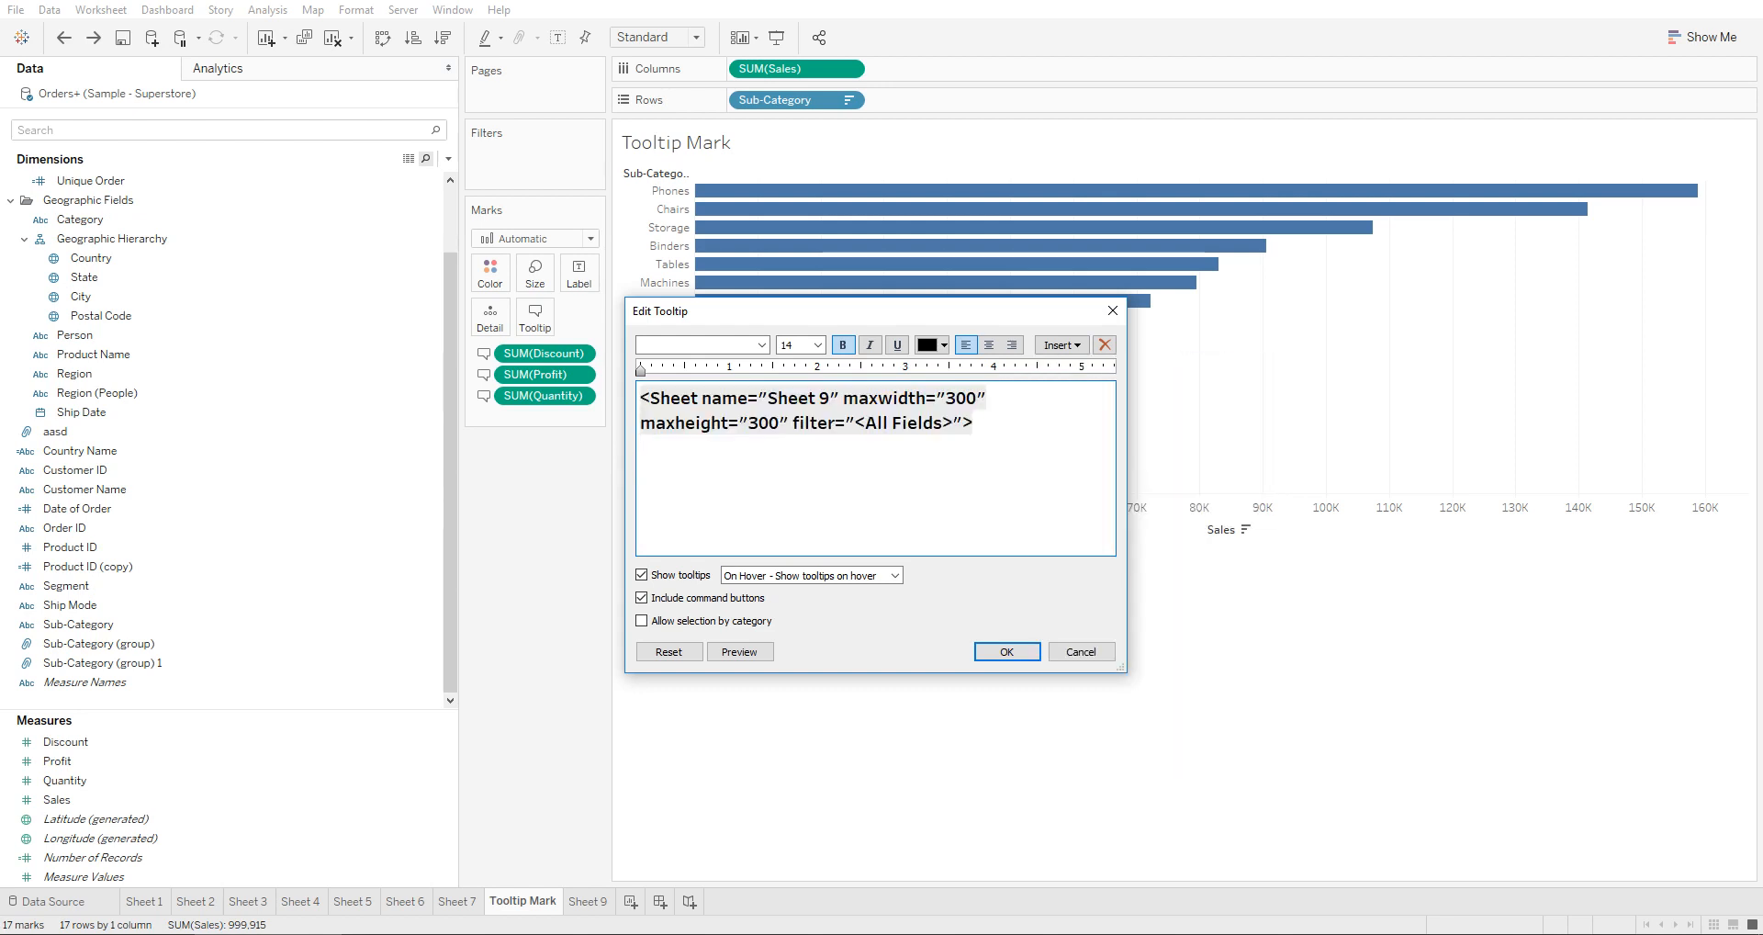
pyautogui.hotkey('ctrl', 'a')
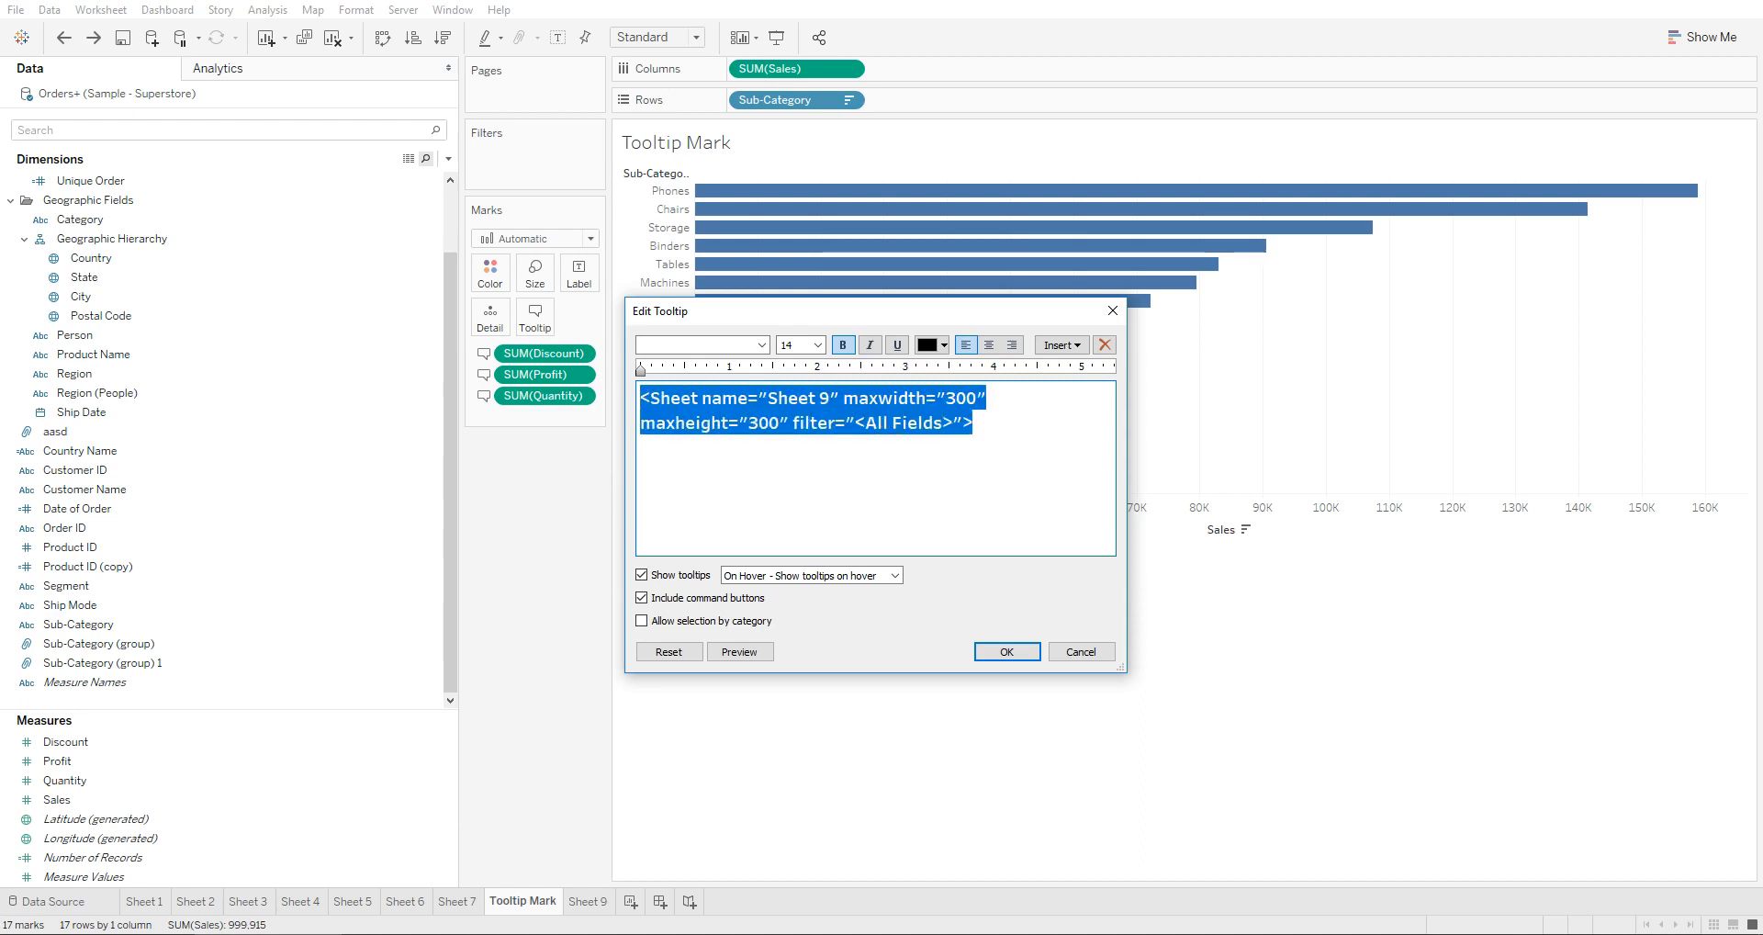
pyautogui.click(977, 424)
pyautogui.doubleClick(962, 398)
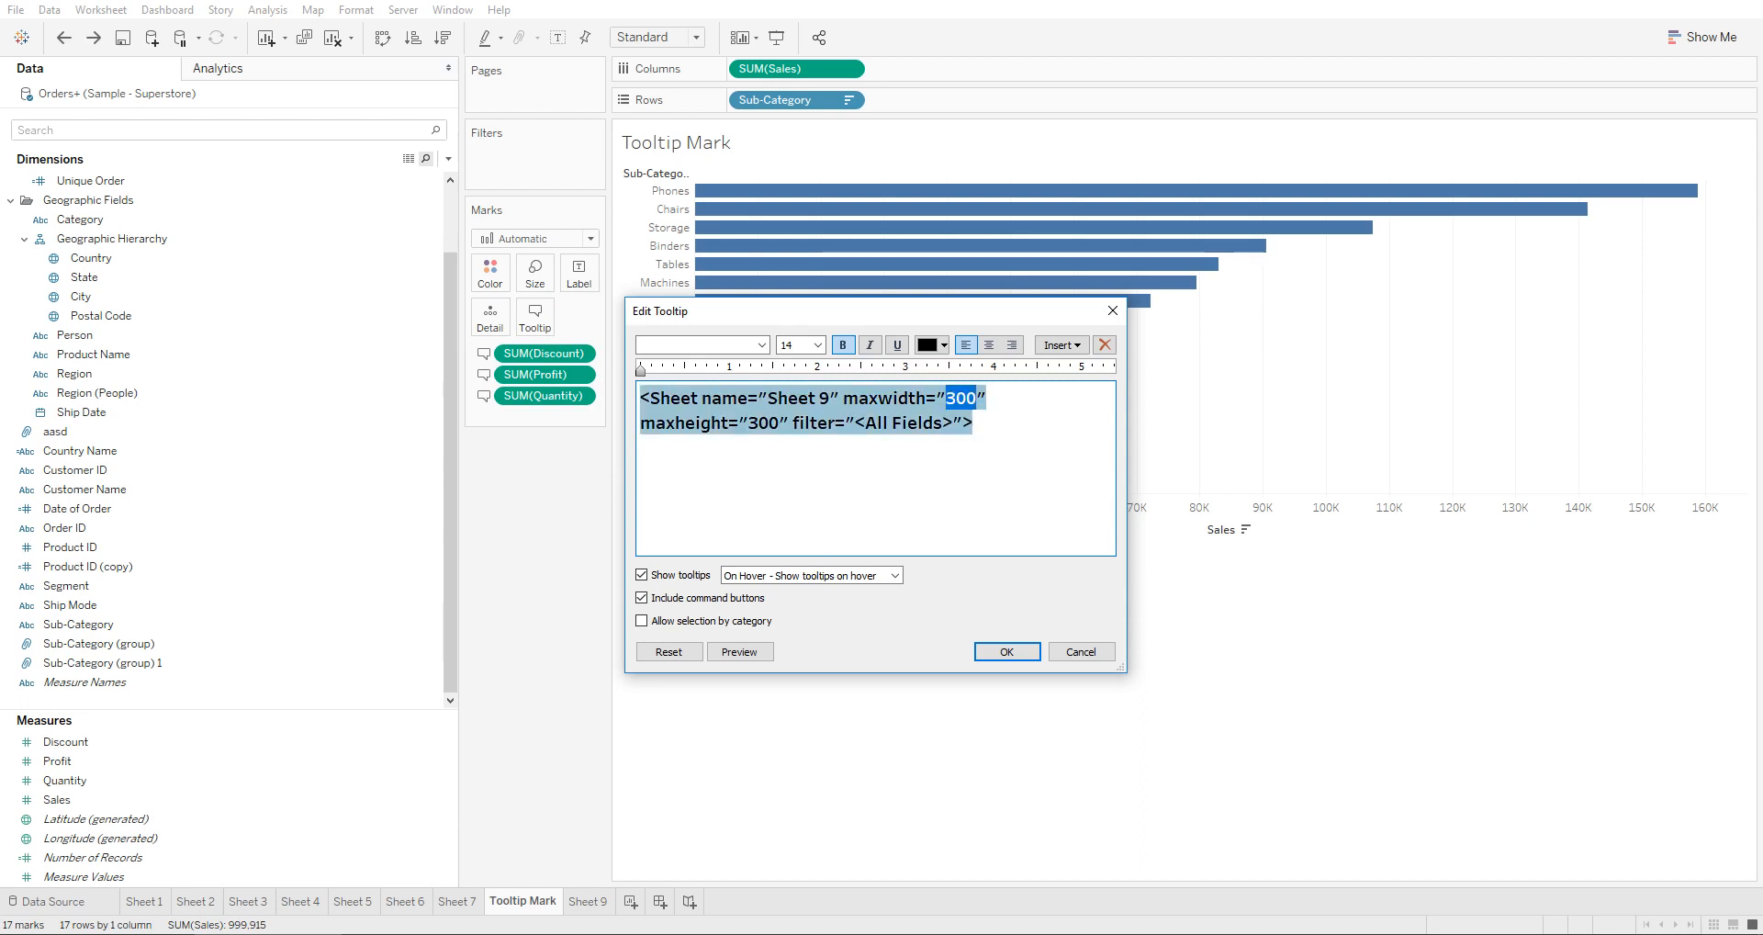
pyautogui.doubleClick(763, 423)
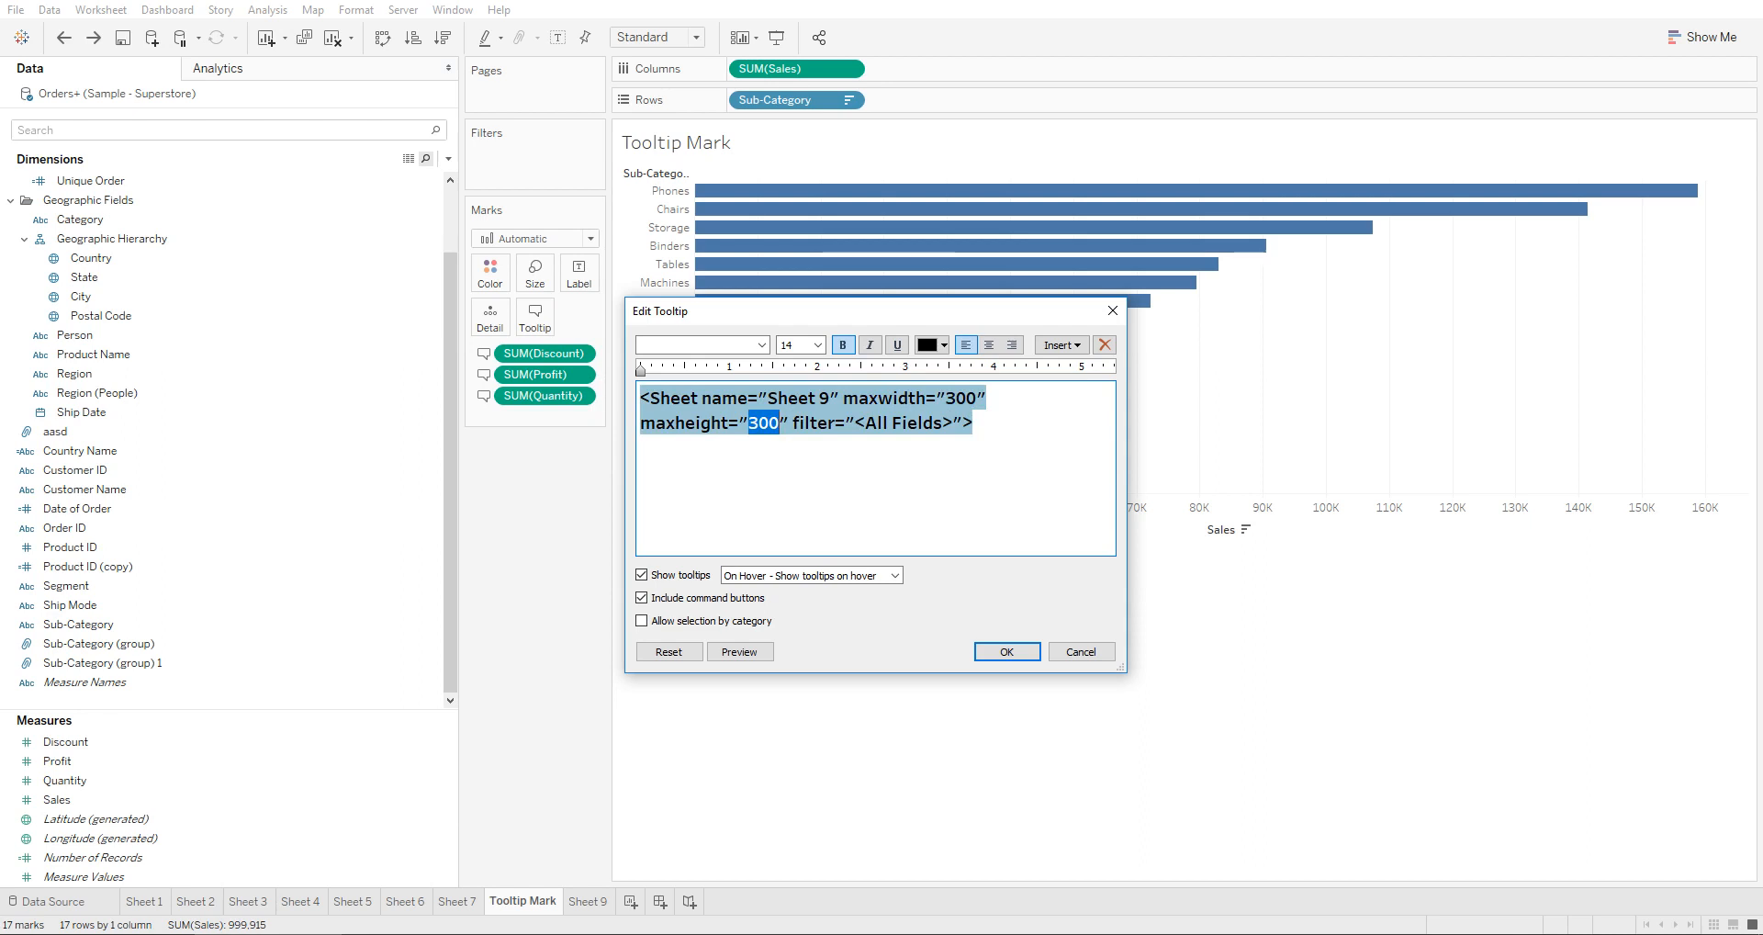
pyautogui.click(876, 482)
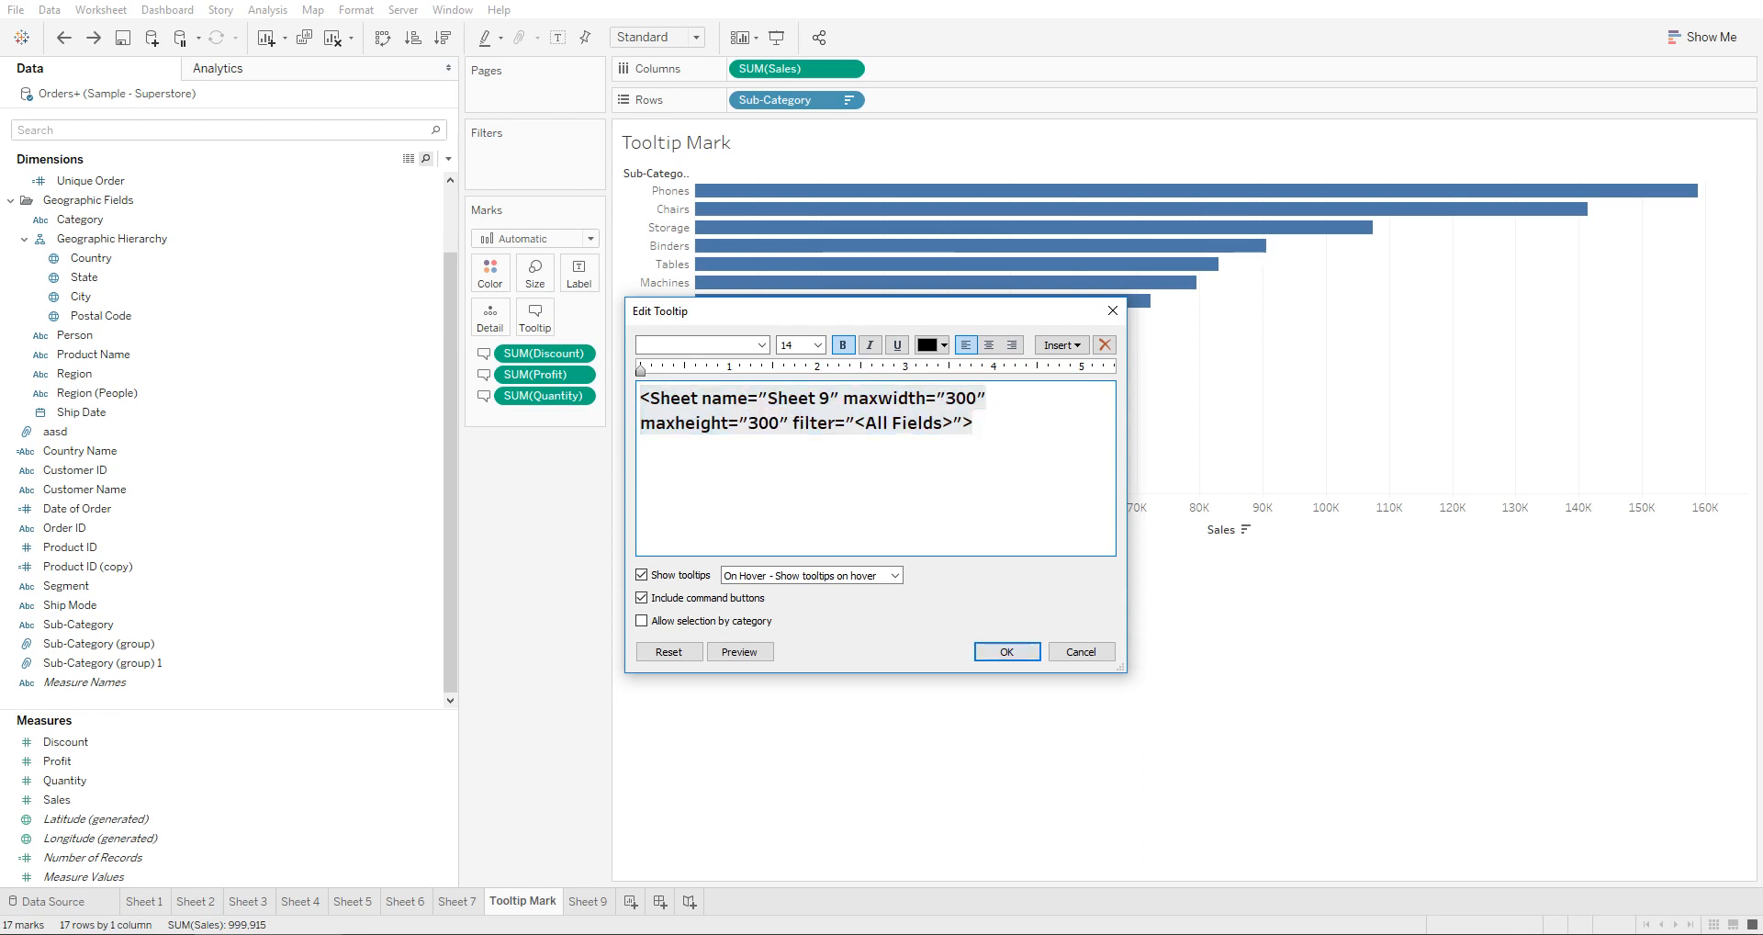
pyautogui.click(1008, 652)
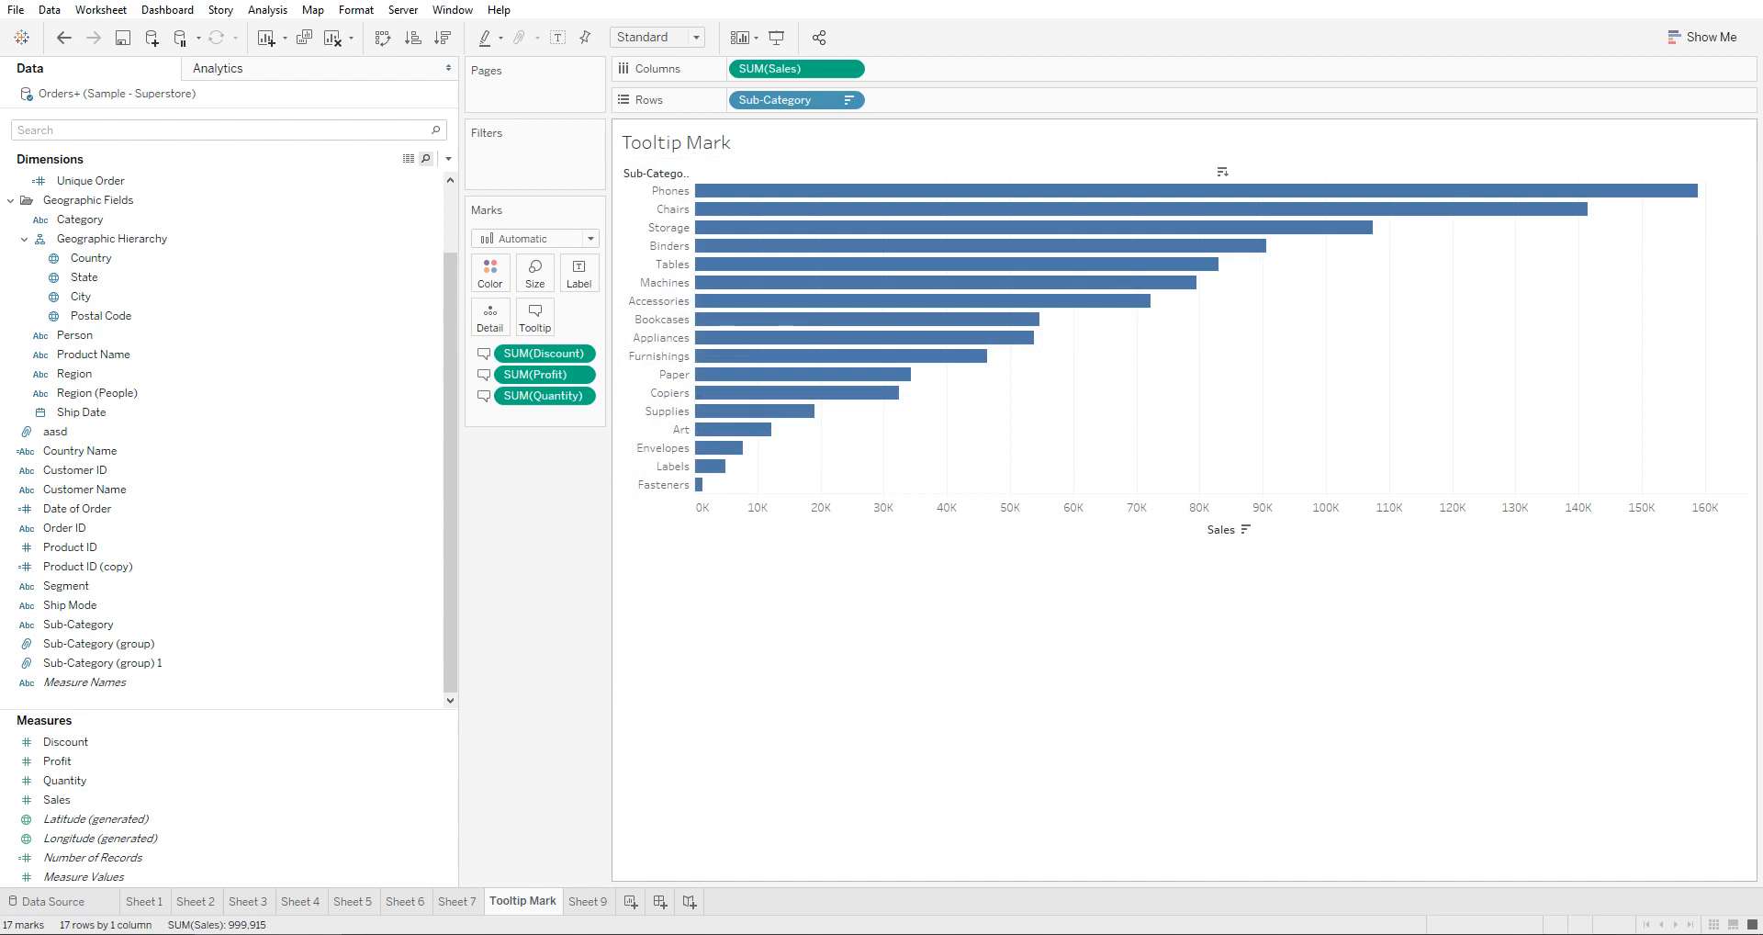
# Step: Inspect the embedded segment table in the tooltips of several sub-category bars and check the filter on Sheet 9
pyautogui.moveTo(764, 191)
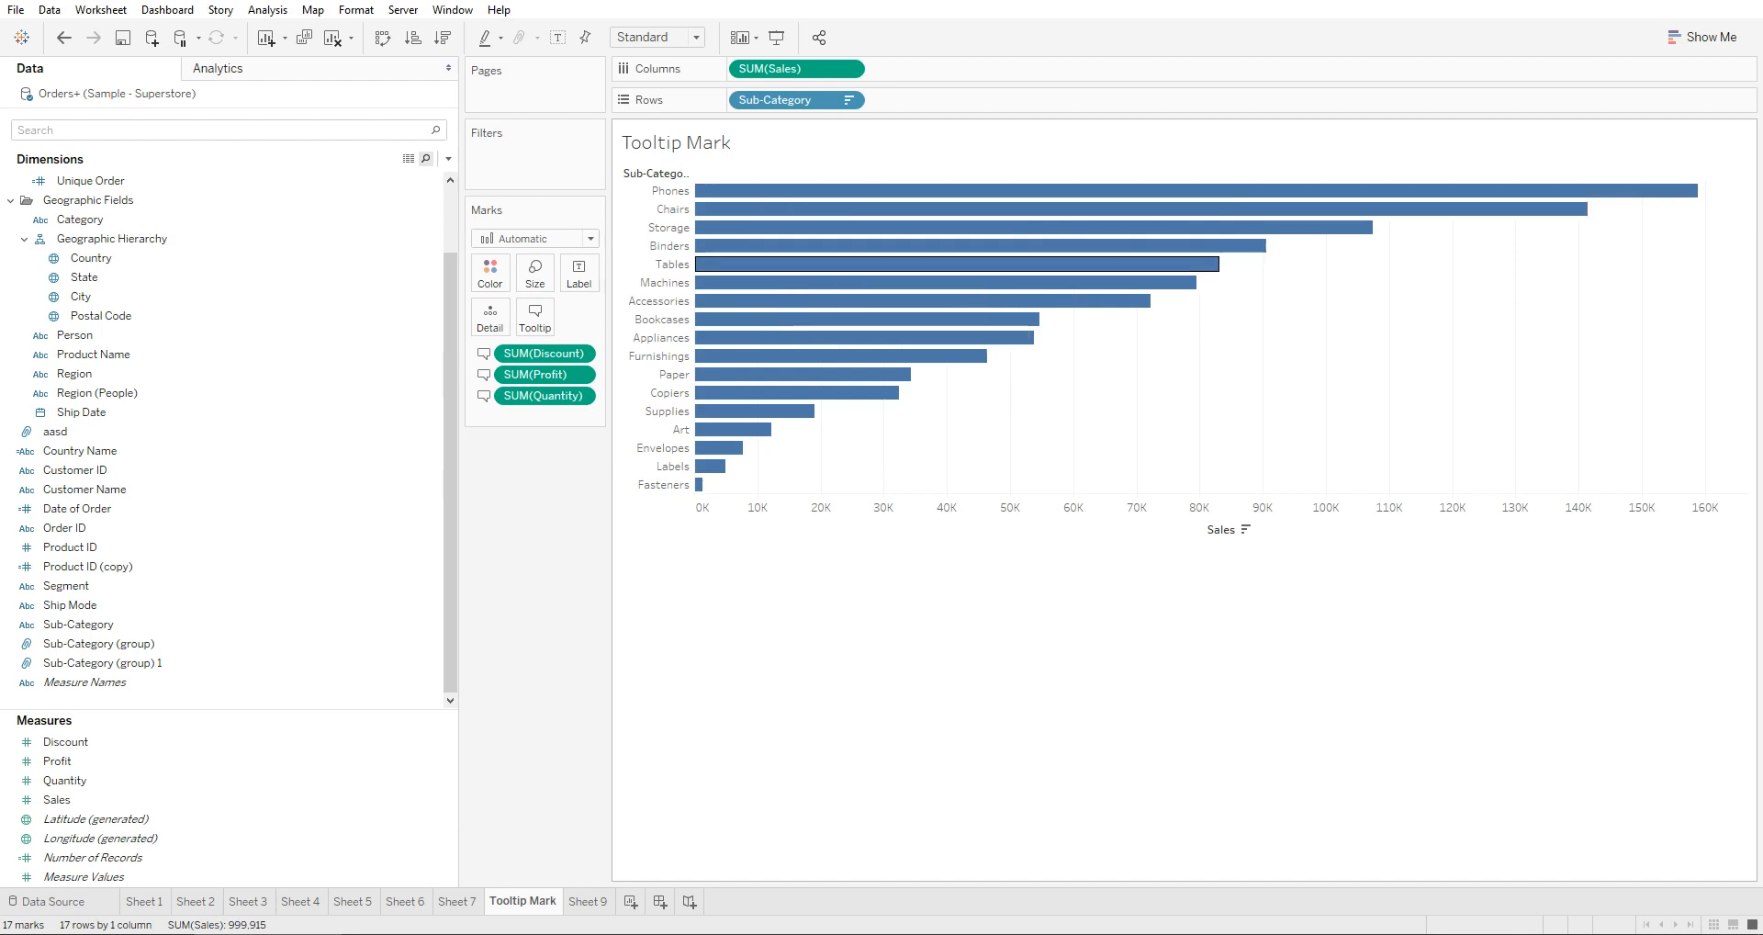
pyautogui.moveTo(732, 285)
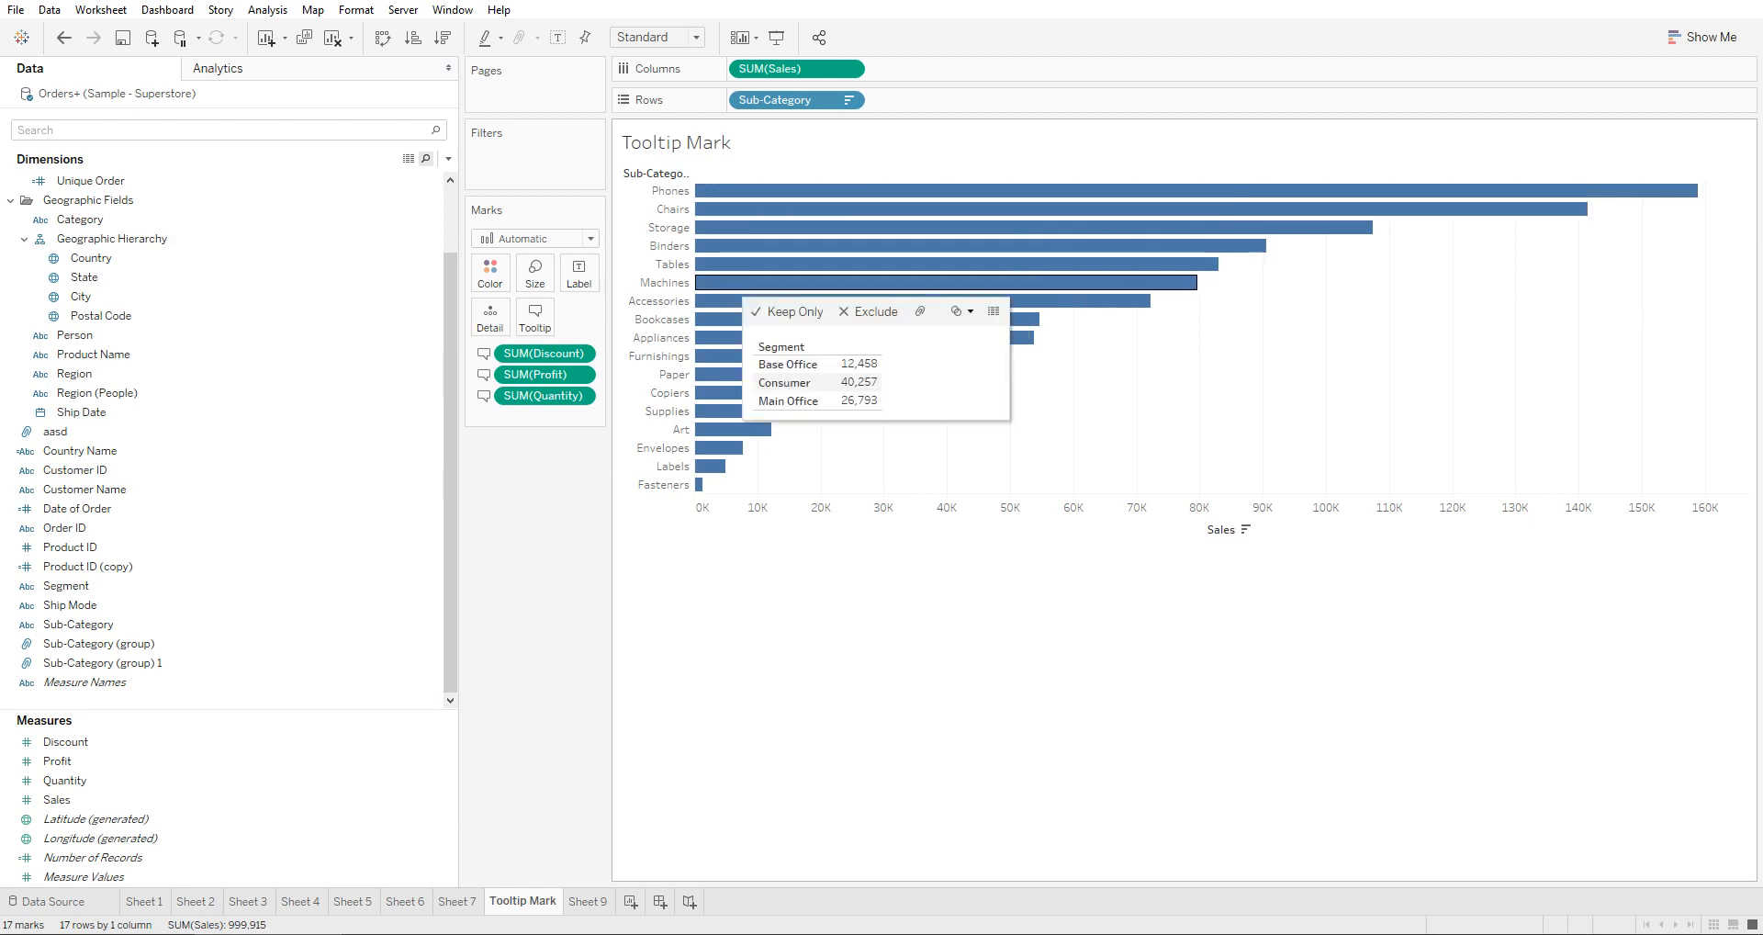
pyautogui.moveTo(733, 393)
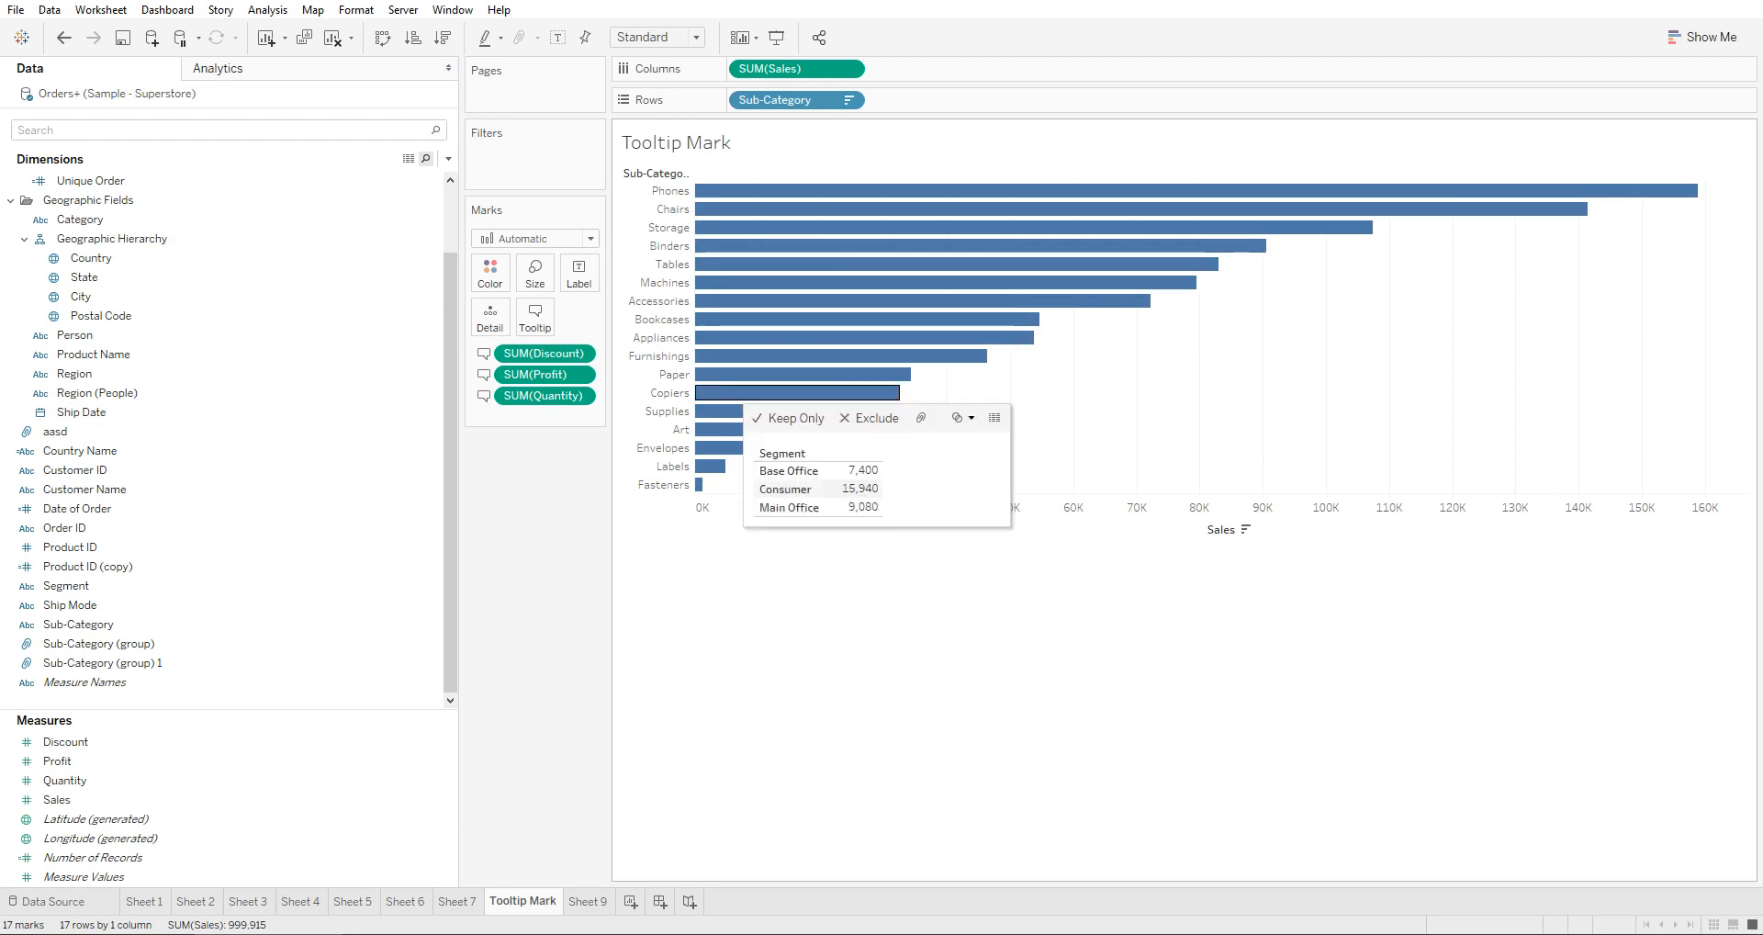
pyautogui.moveTo(735, 429)
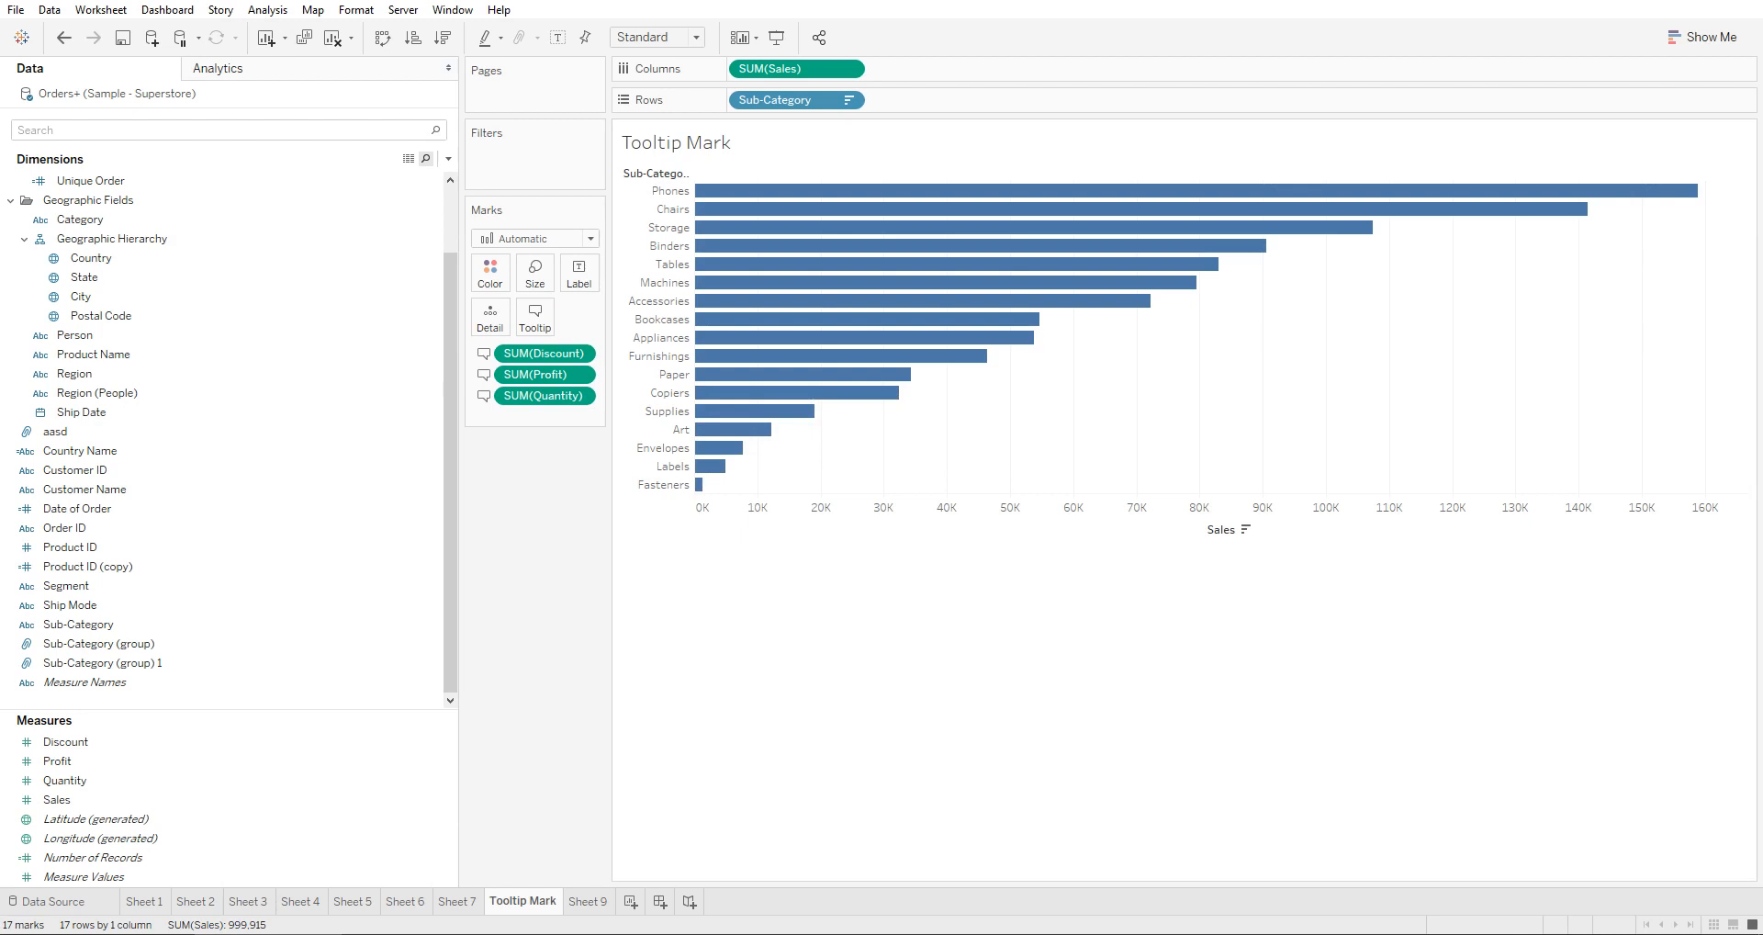
pyautogui.click(588, 902)
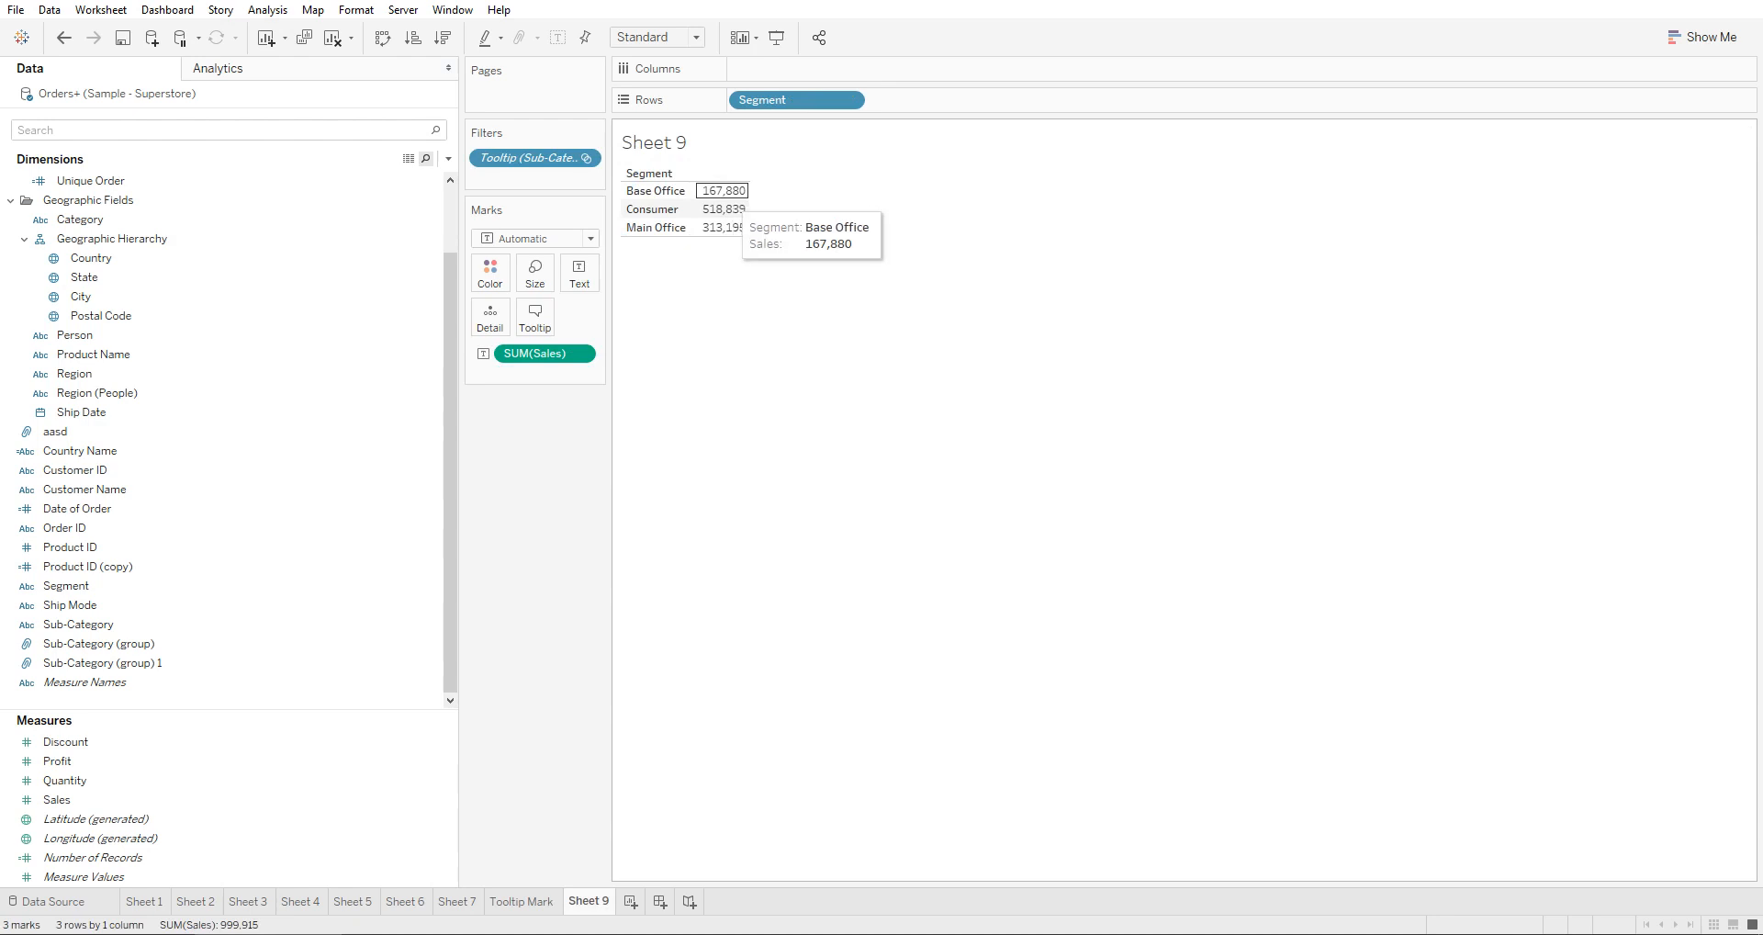
pyautogui.click(521, 902)
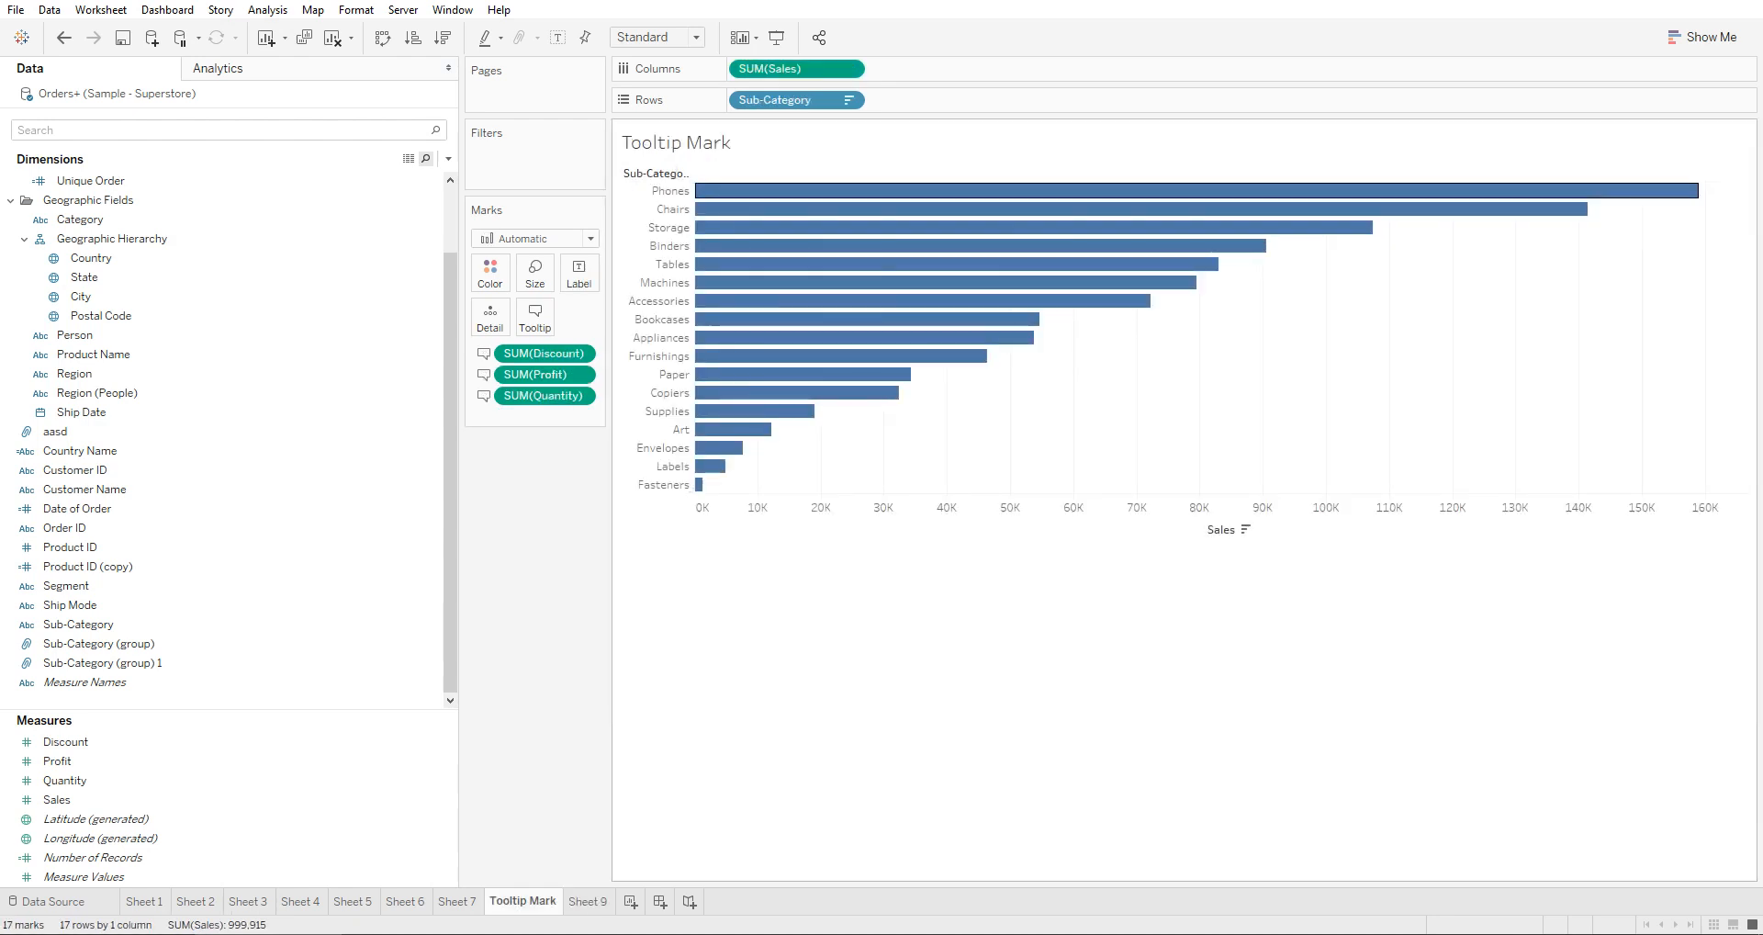
pyautogui.moveTo(760, 190)
# Step: Set the embedded Sheet 9's maxwidth to 500 in the tooltip, change its maxheight as well, and check the bar tooltips
pyautogui.click(536, 318)
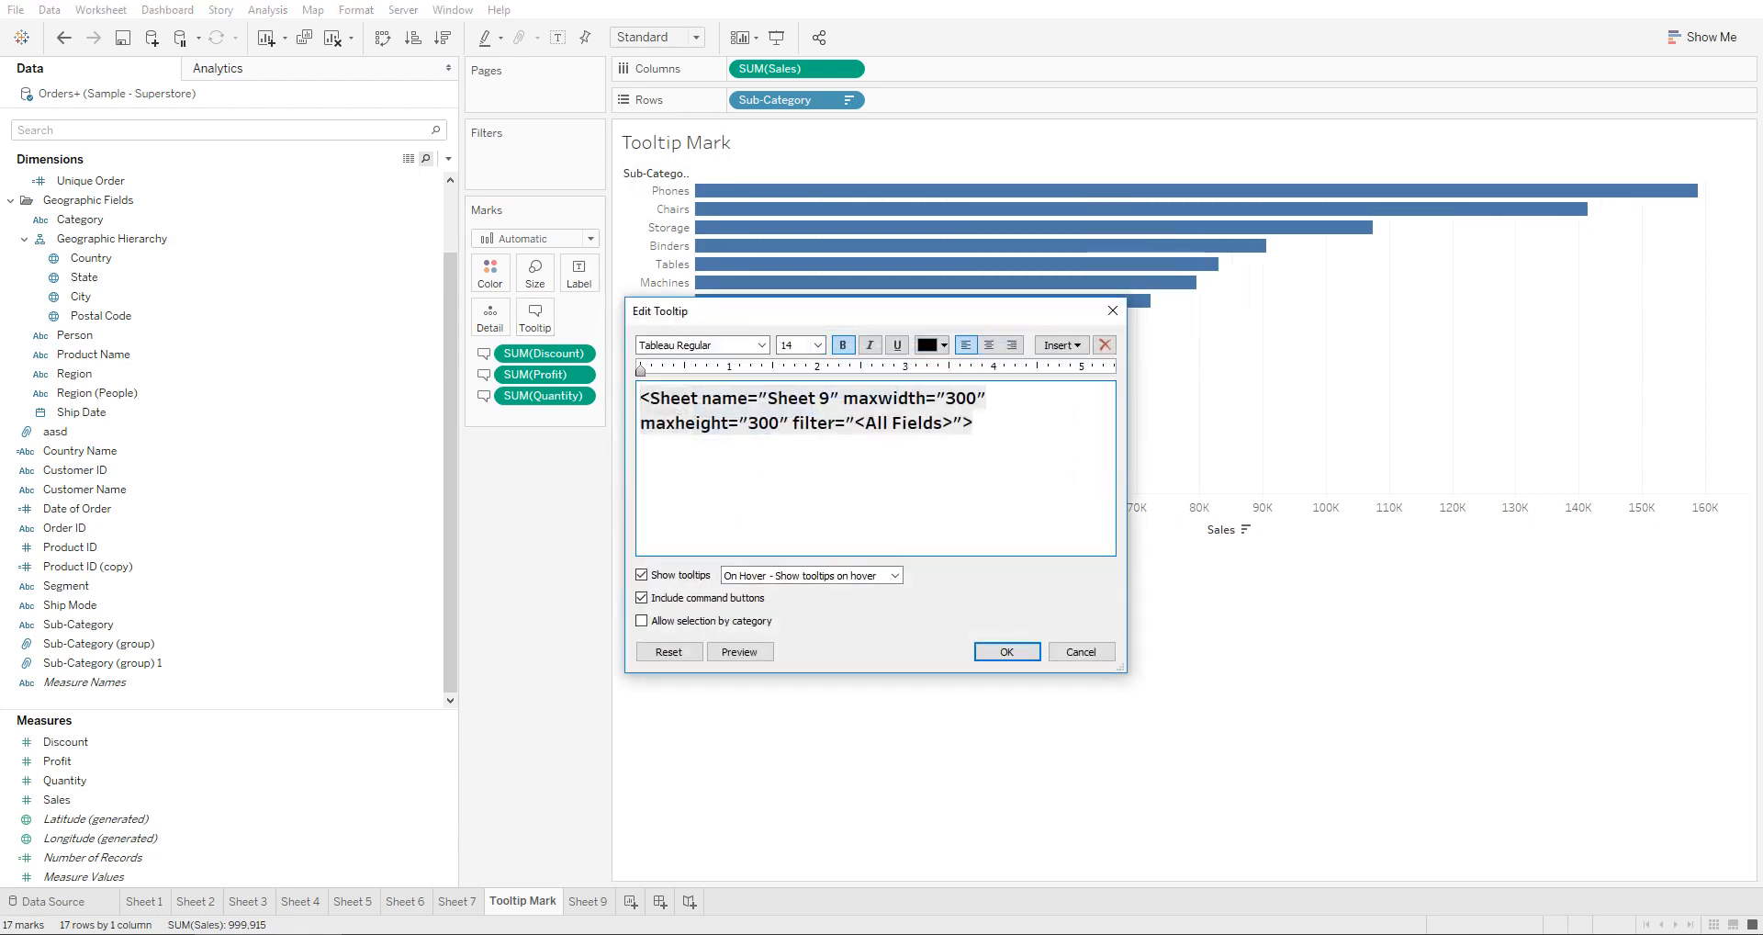
pyautogui.doubleClick(961, 399)
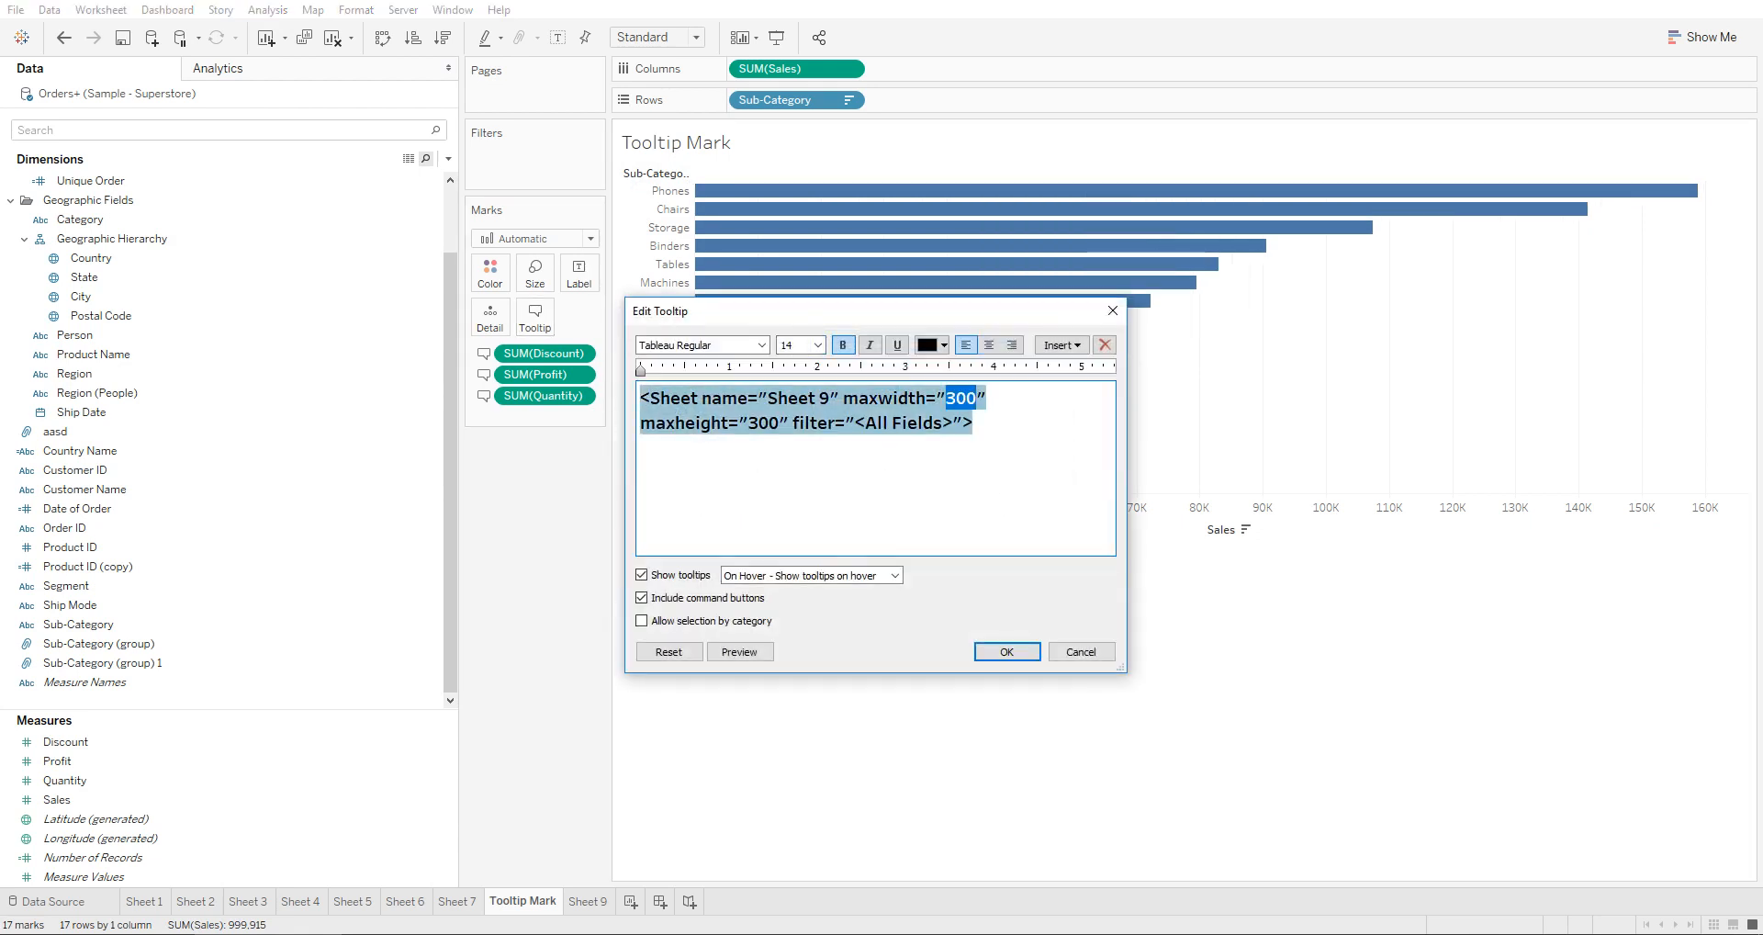
pyautogui.write('500')
pyautogui.doubleClick(763, 424)
pyautogui.write('0')
pyautogui.click(1008, 652)
pyautogui.moveTo(777, 210)
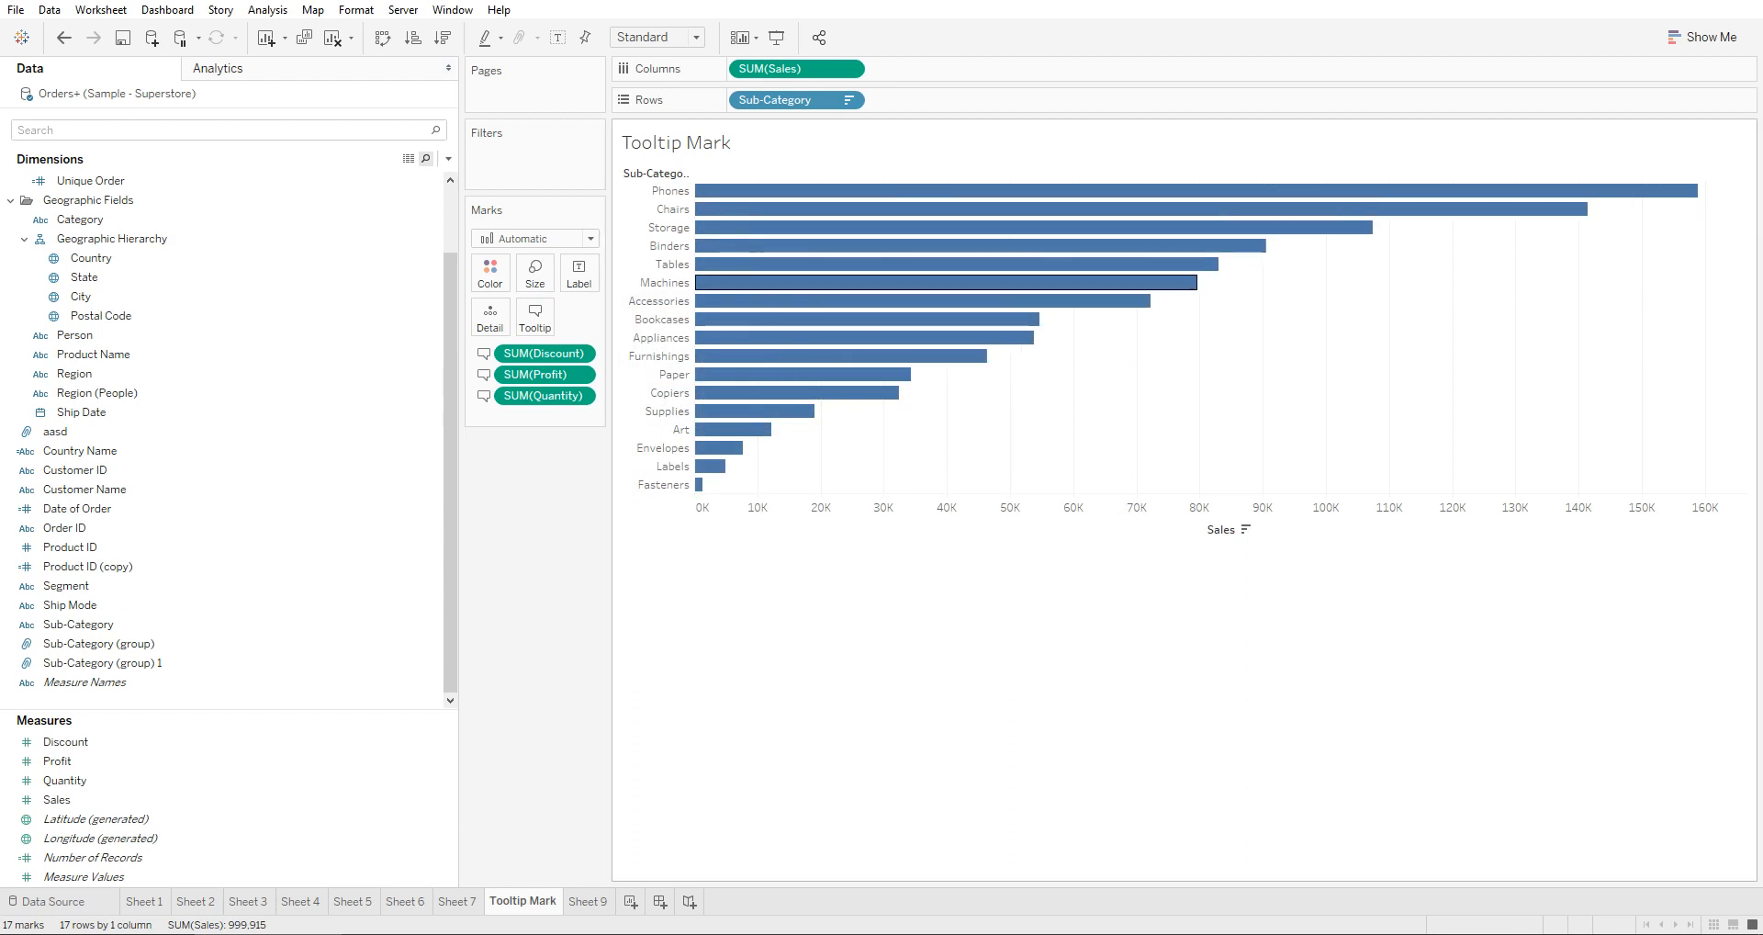
pyautogui.moveTo(742, 283)
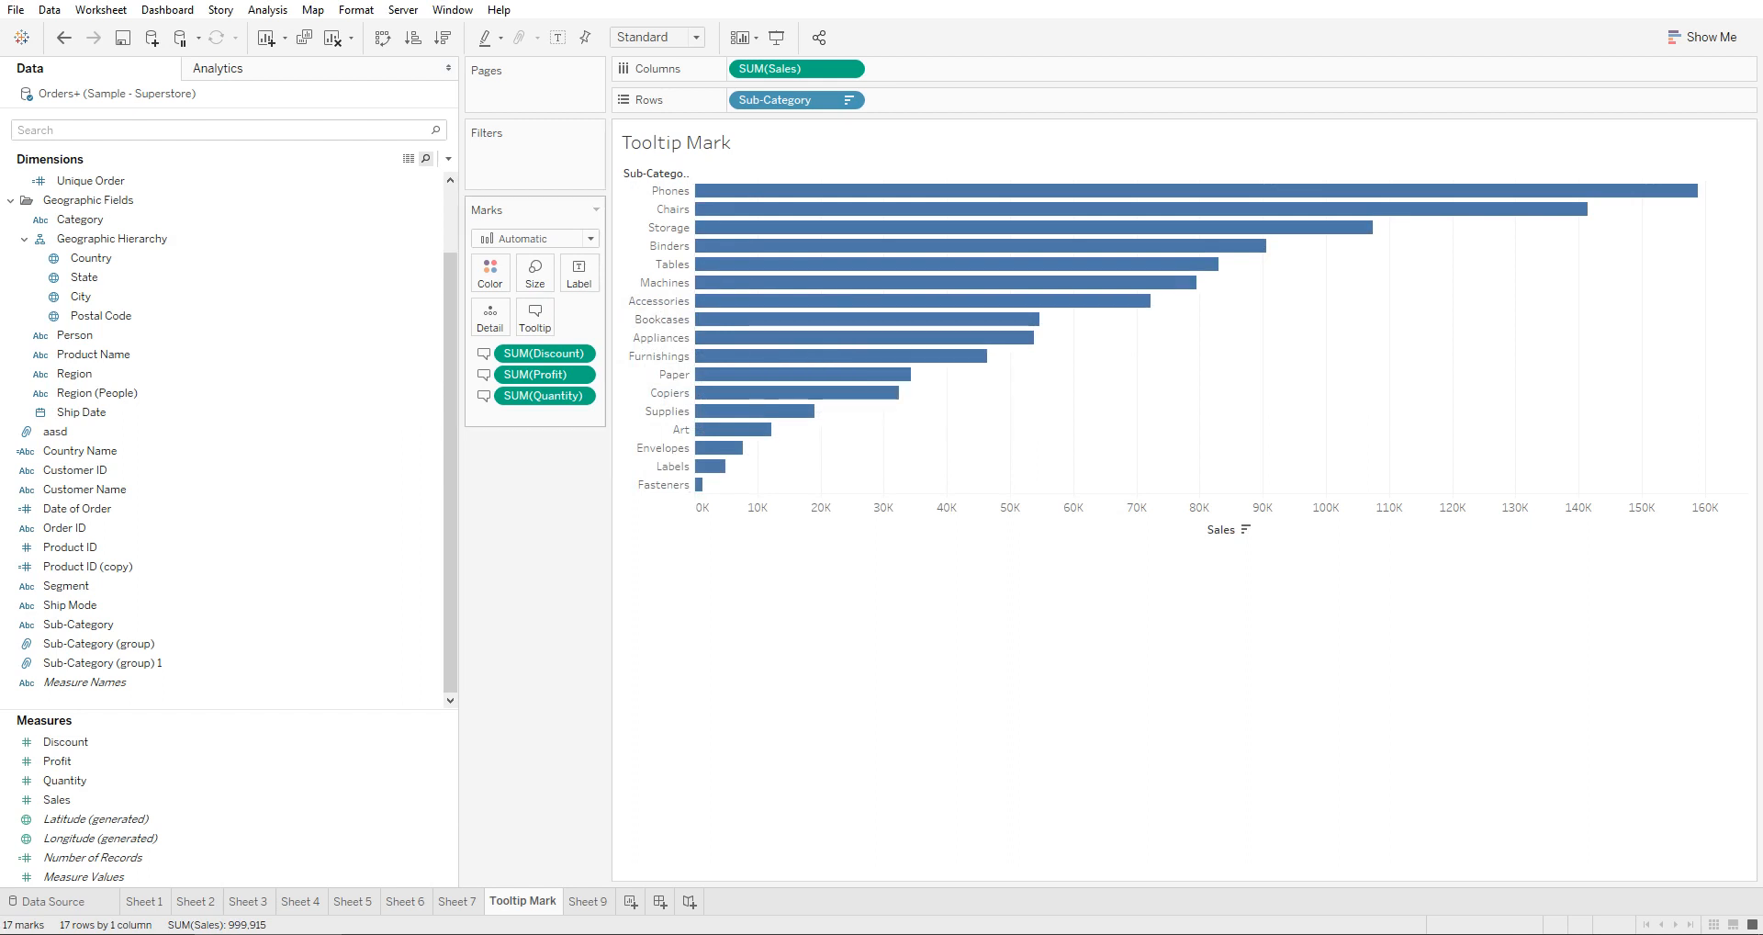
pyautogui.click(535, 317)
pyautogui.click(1112, 312)
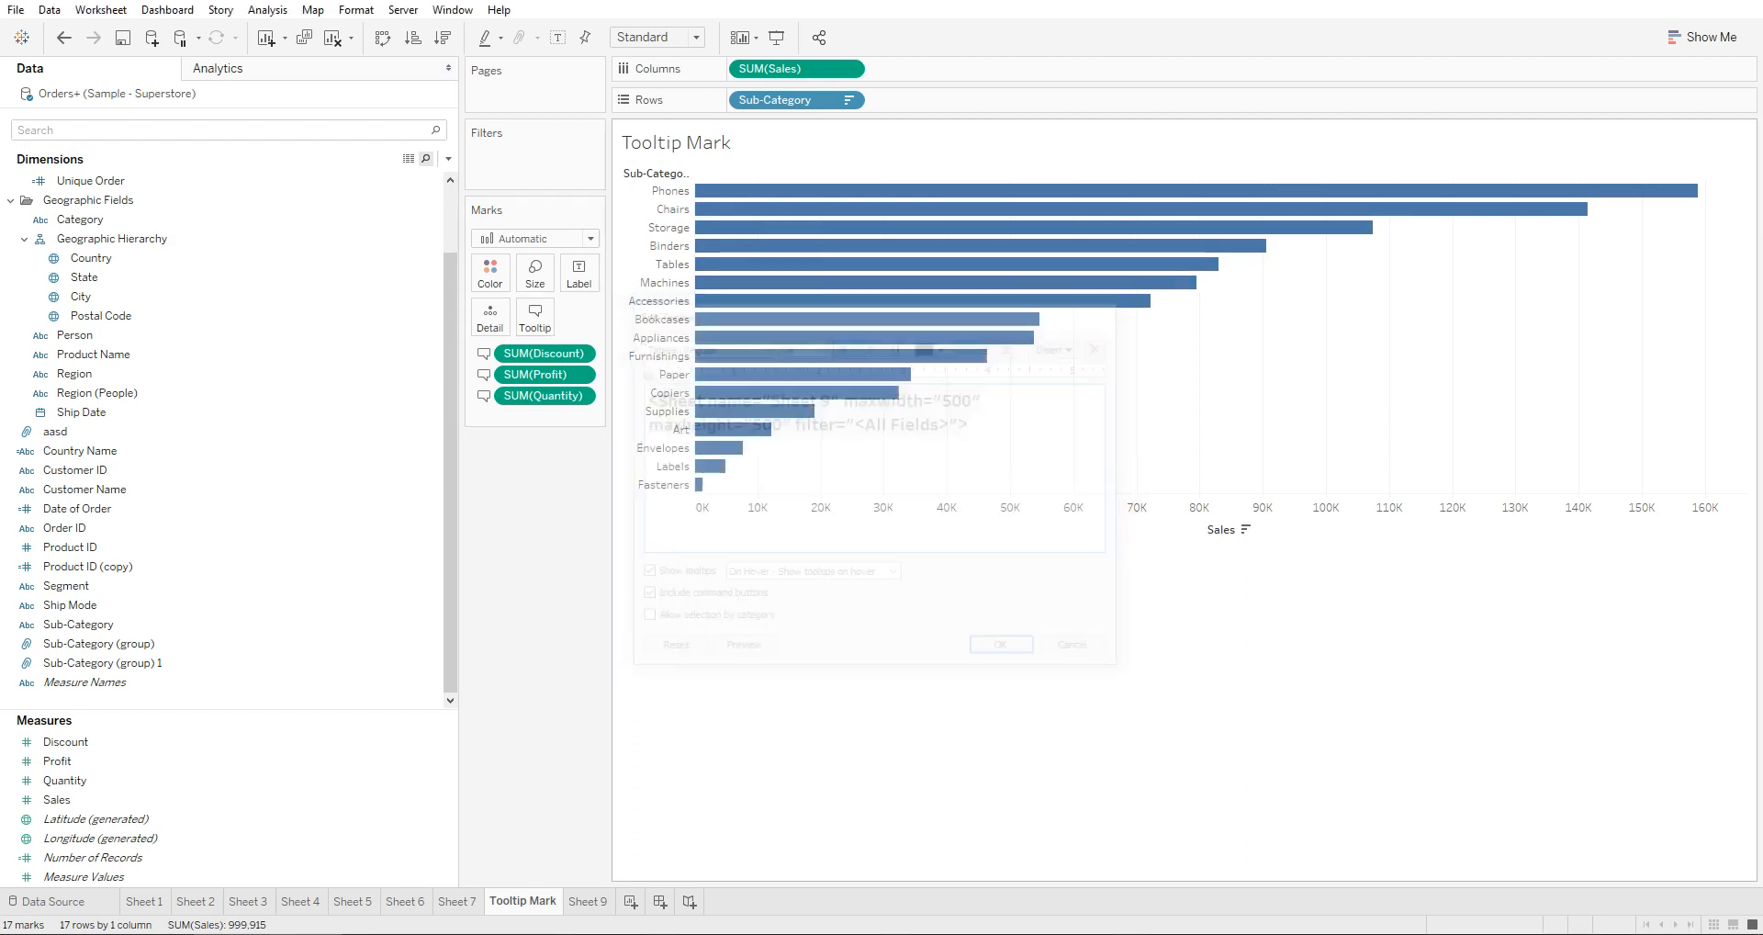
# Step: Convert Sheet 9 to a pie chart of sales by segment, fit it to Entire View, and check it in the Tooltip Mark bar tooltips
pyautogui.click(588, 901)
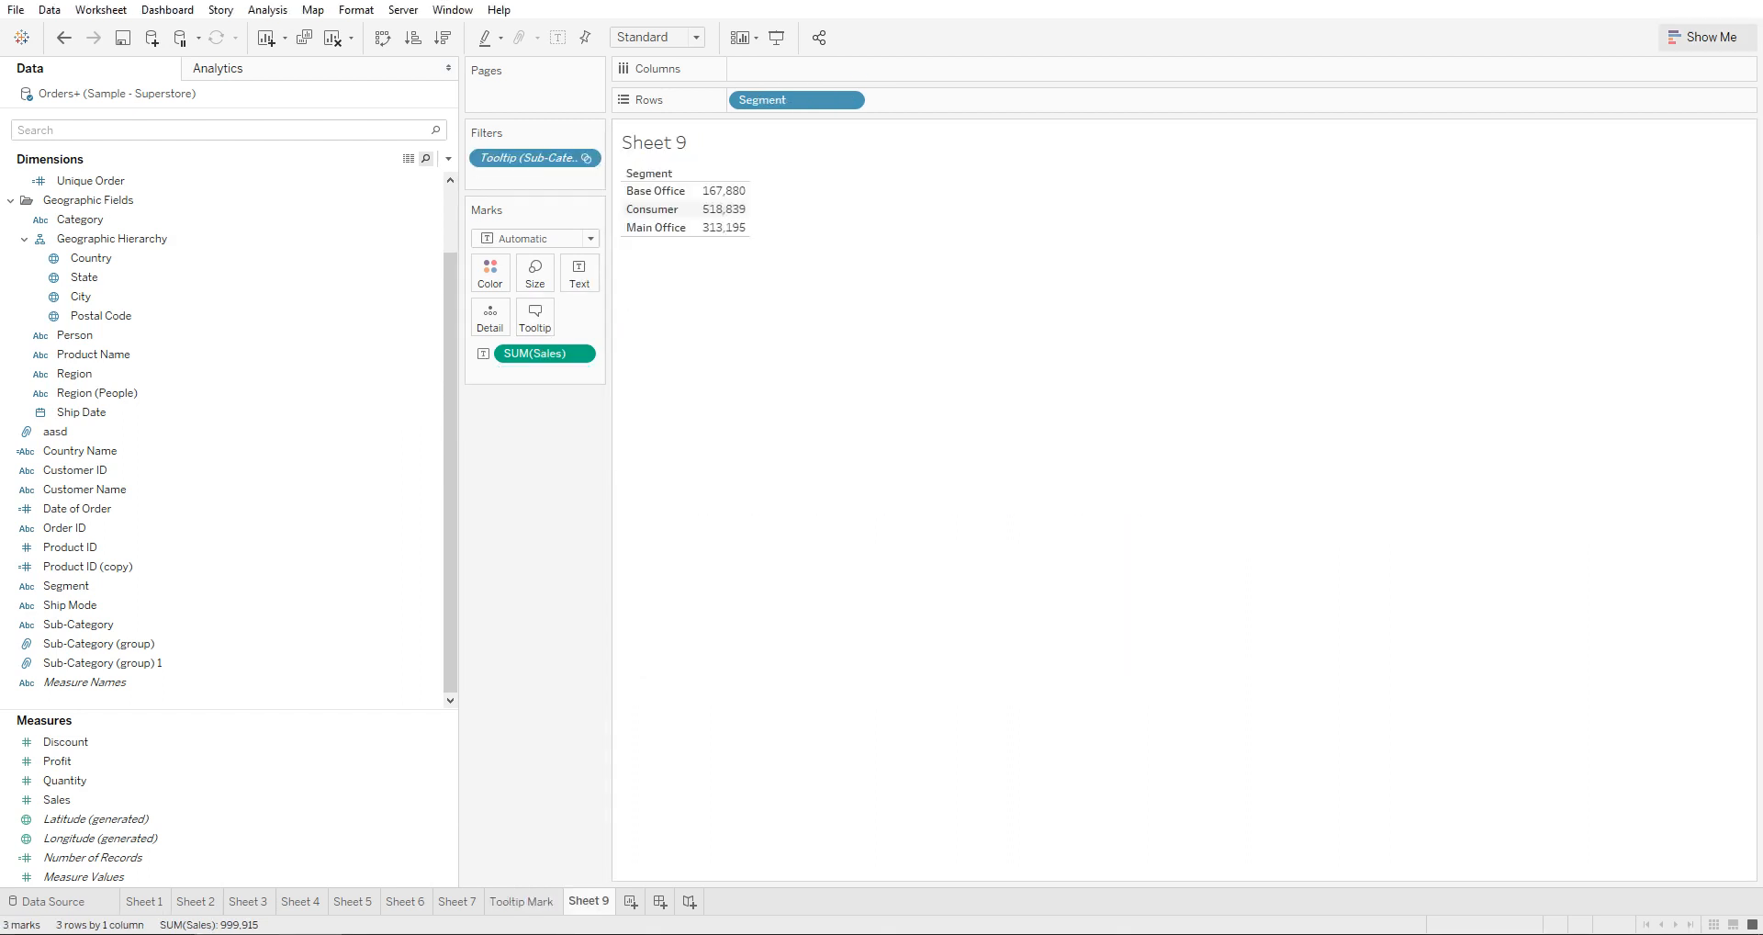
pyautogui.click(1703, 37)
pyautogui.click(1719, 130)
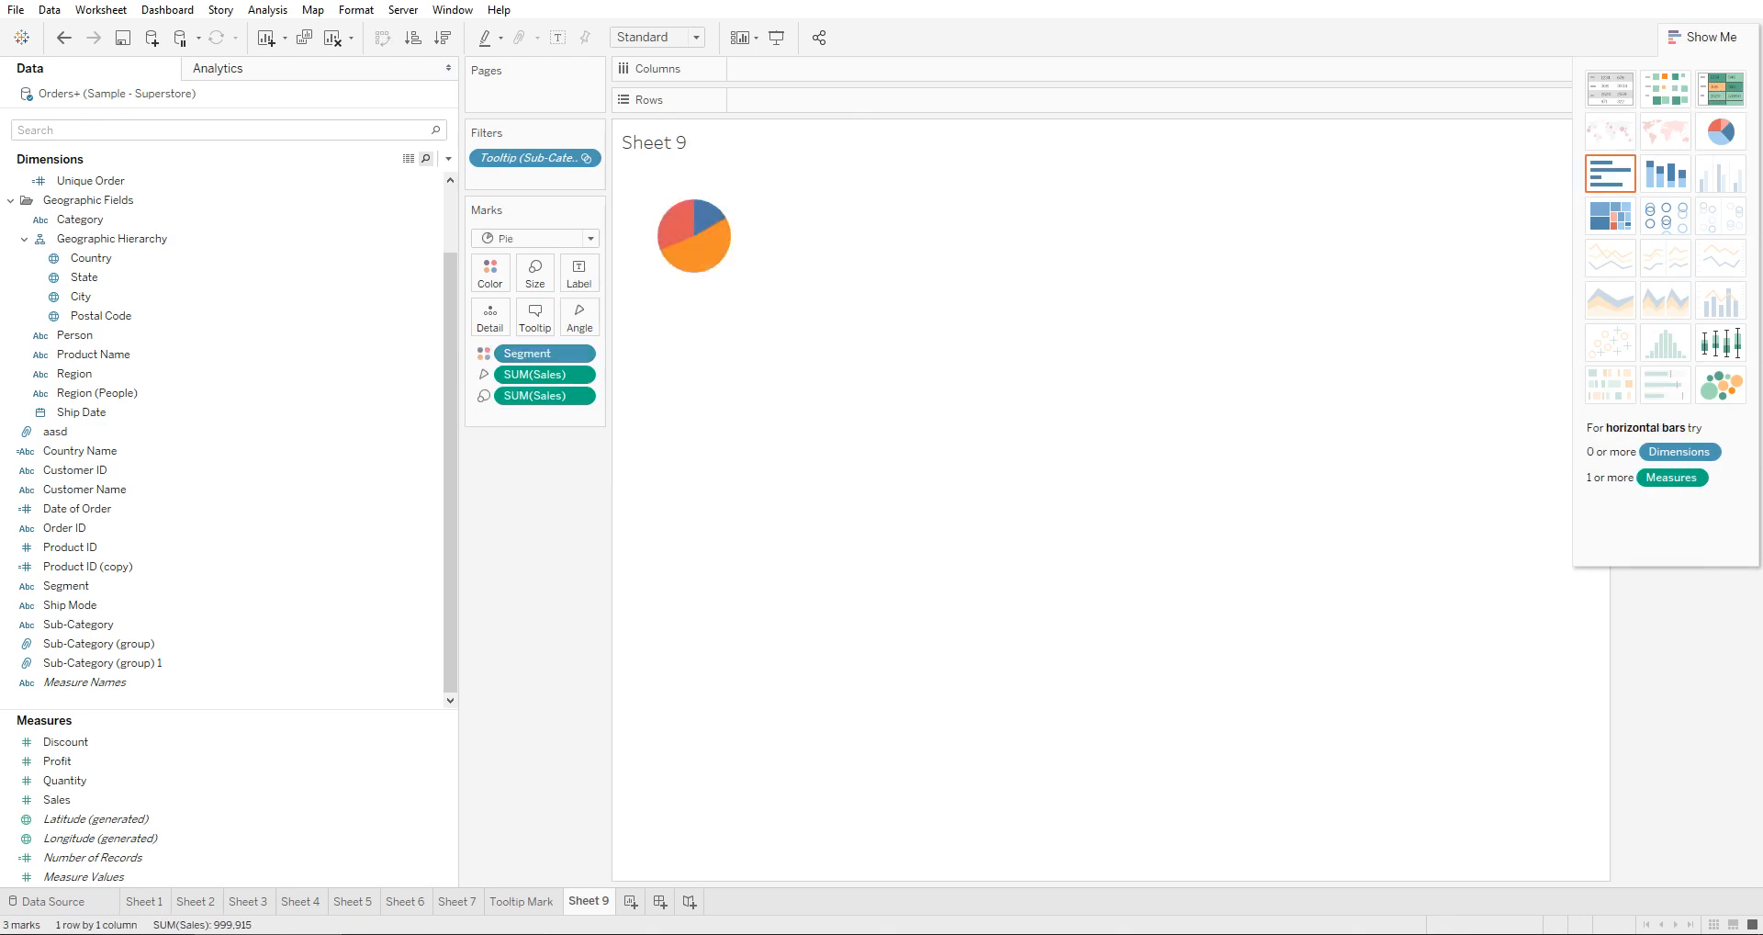
pyautogui.click(657, 37)
pyautogui.click(653, 112)
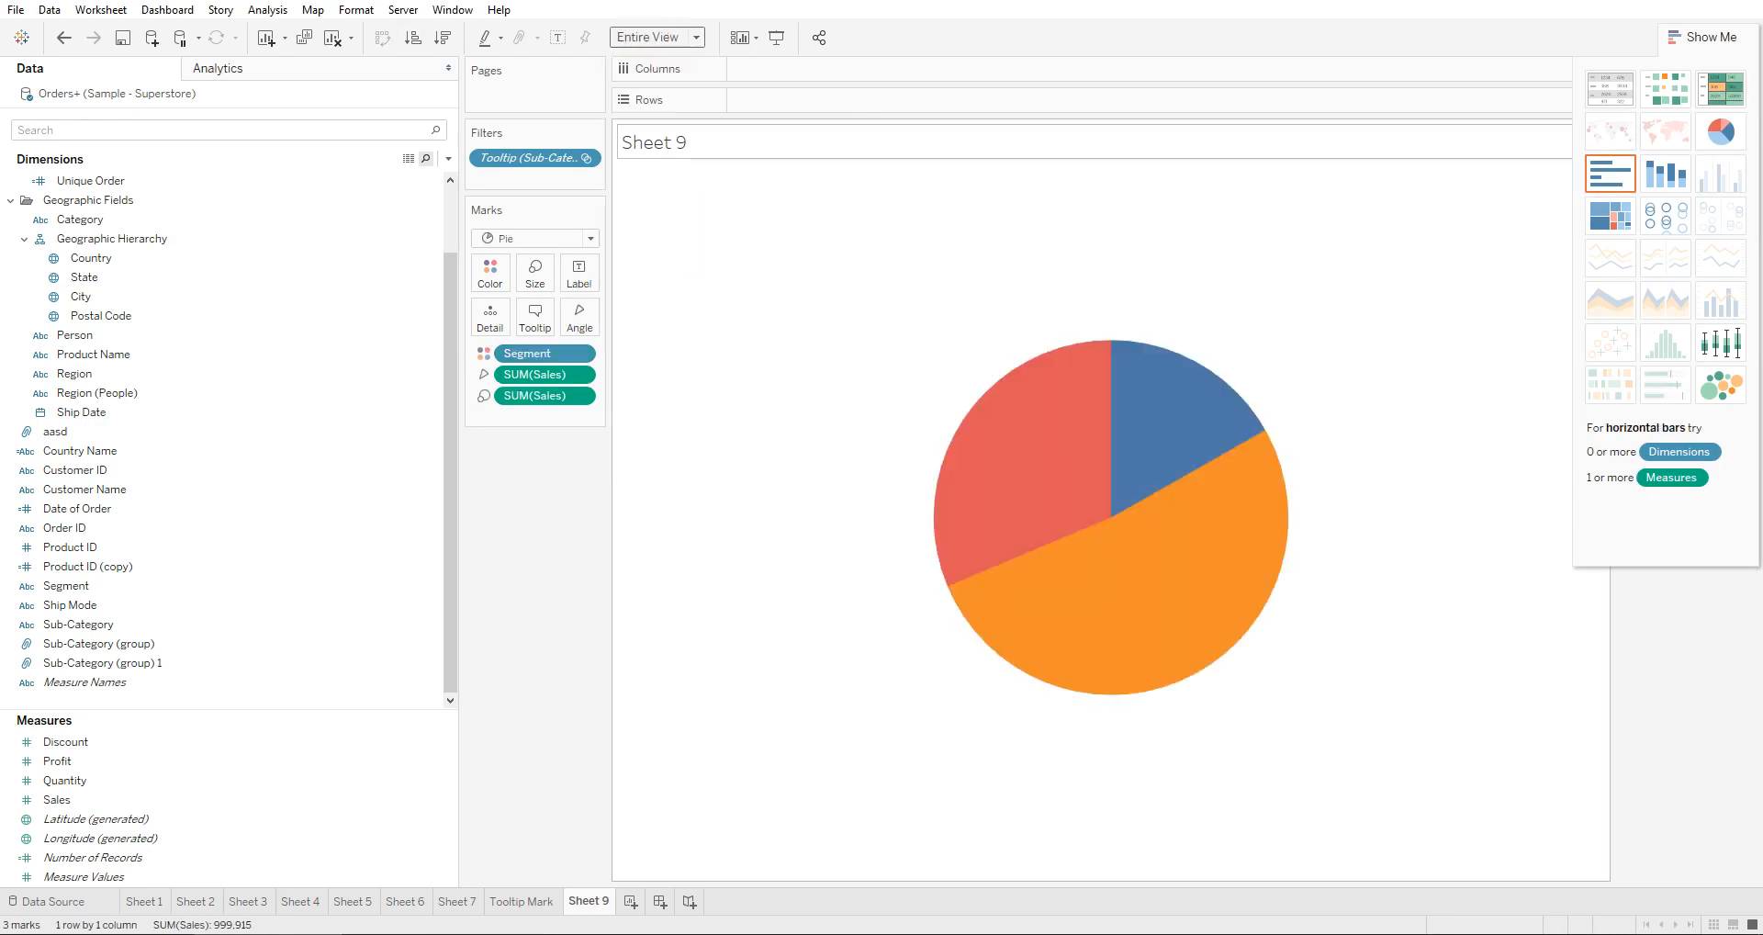
pyautogui.click(522, 901)
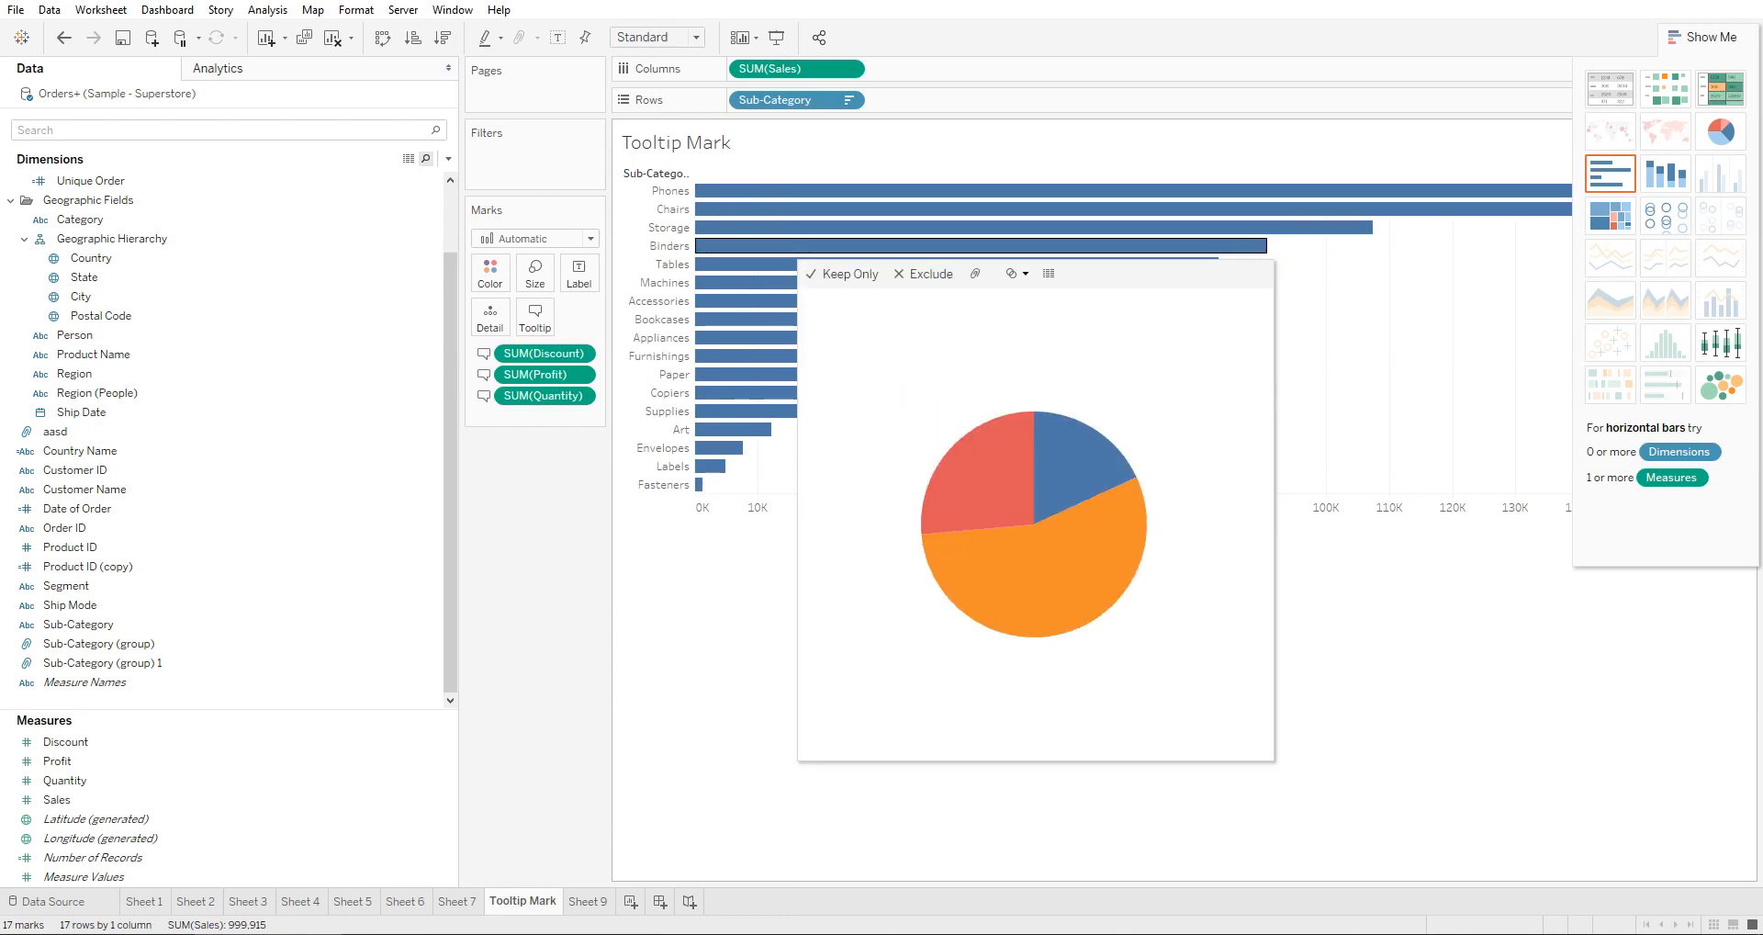
pyautogui.moveTo(779, 319)
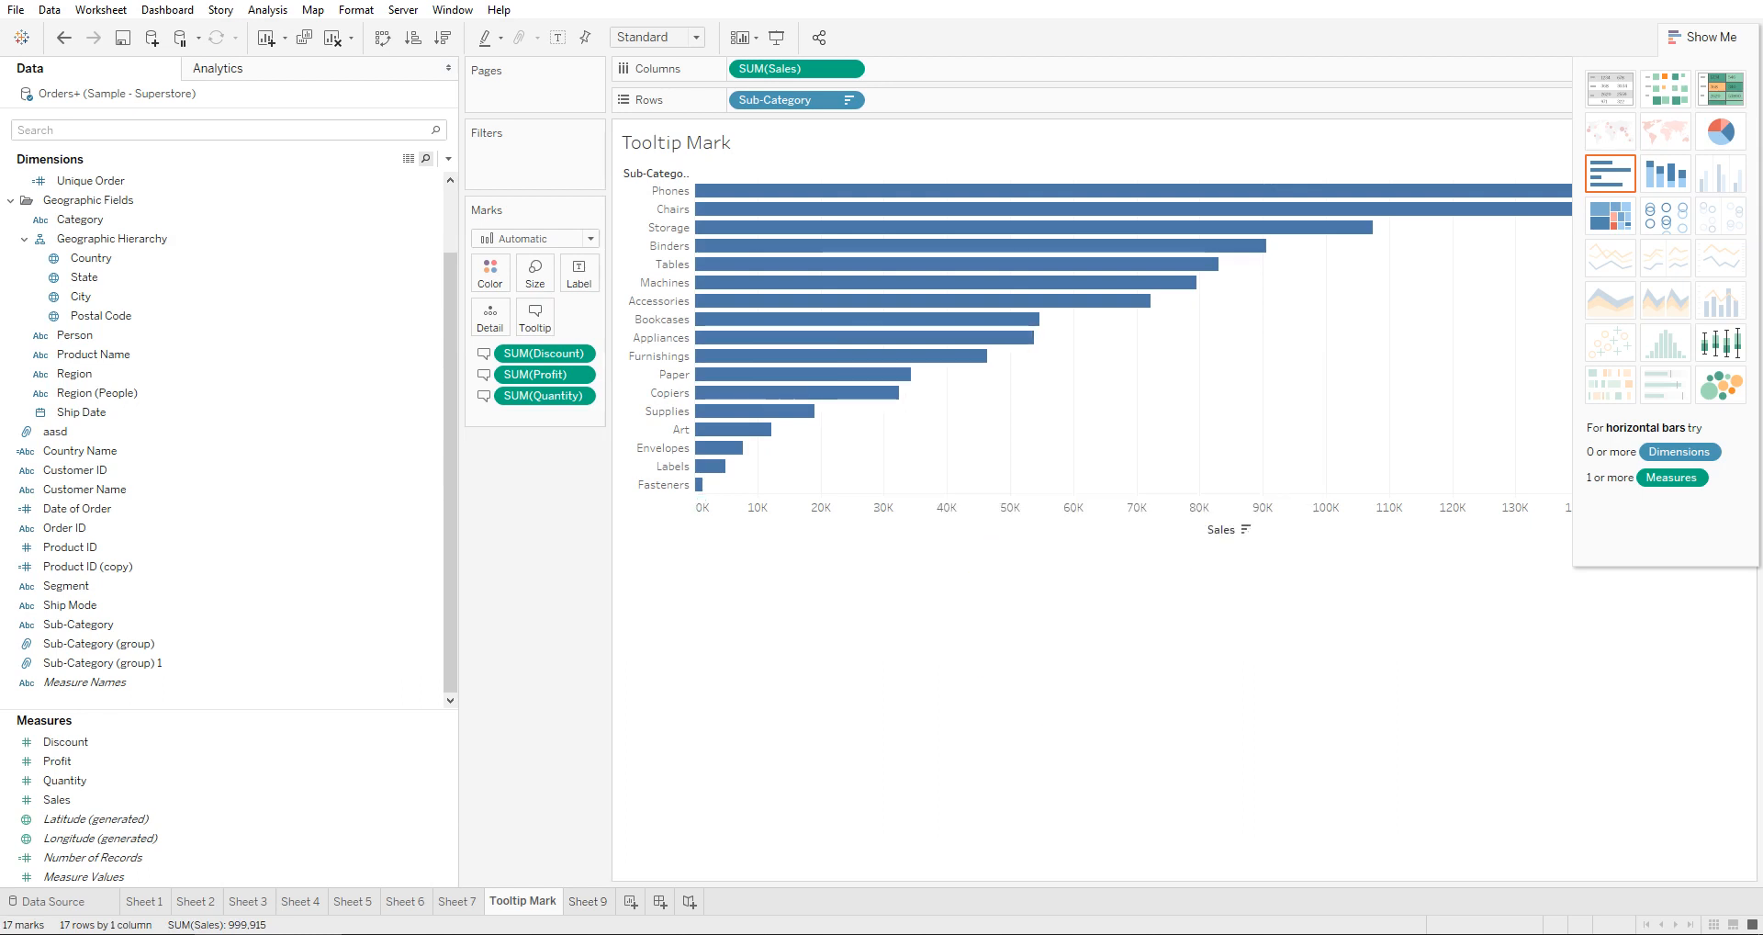
# Step: Label Sheet 9's pie slices with Segment and SUM(Sales), and check the labelled pie in the Tooltip Mark bar tooltips
pyautogui.click(587, 902)
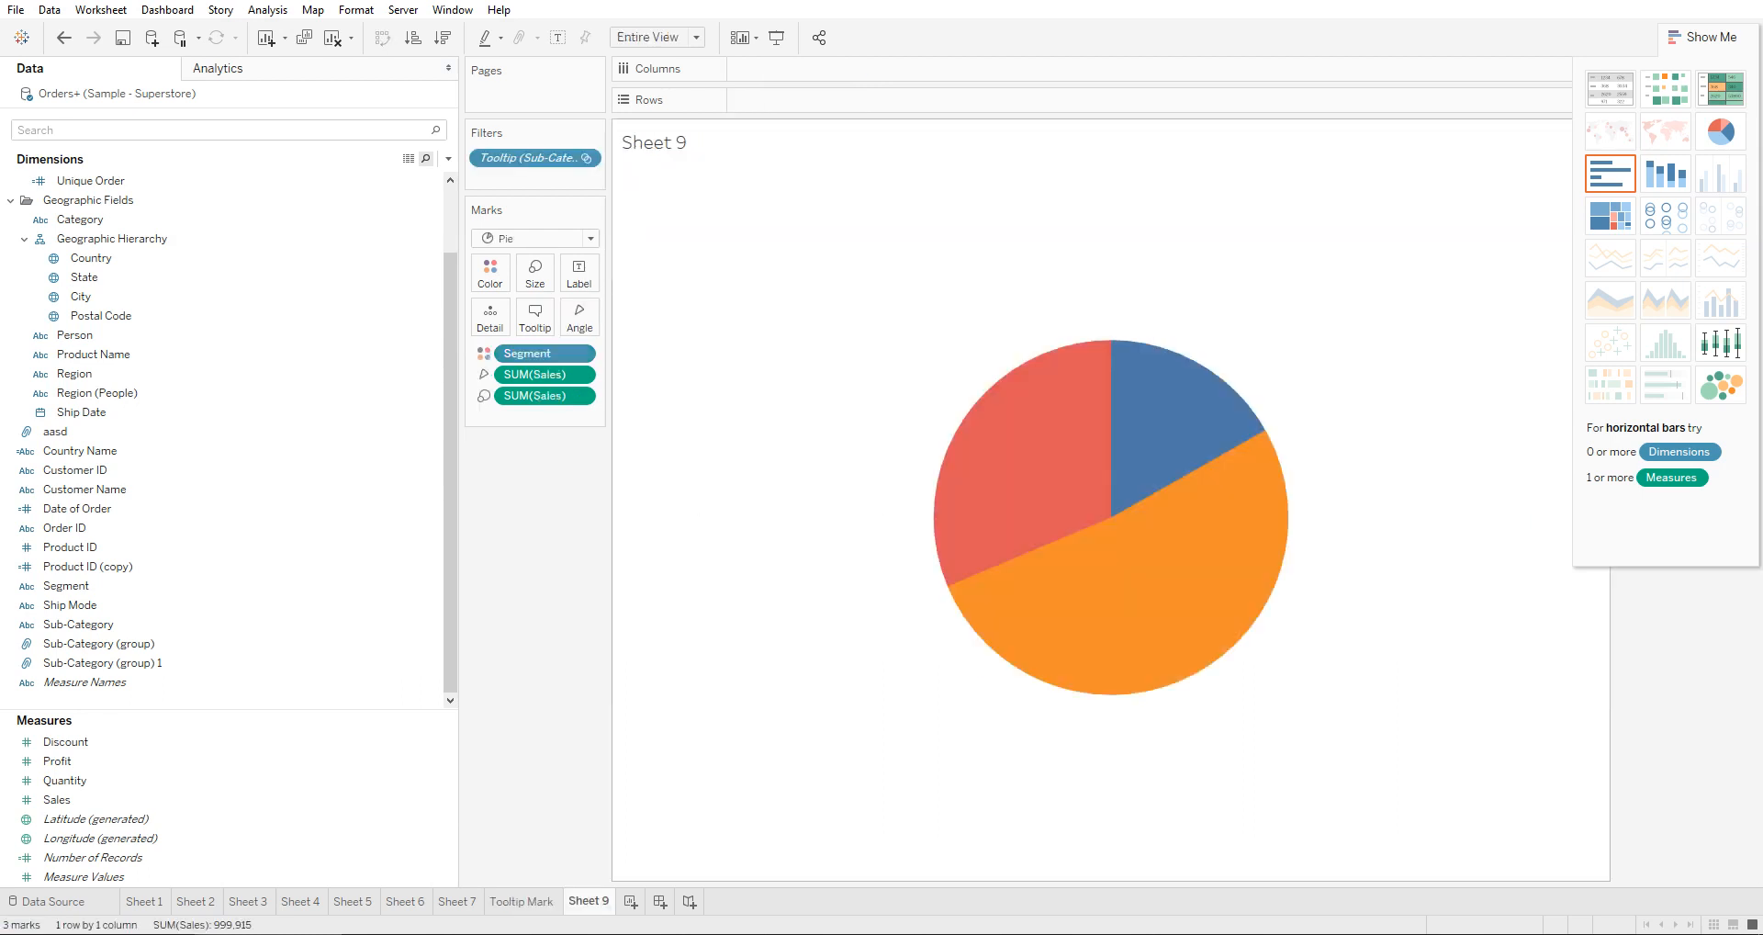
pyautogui.click(557, 37)
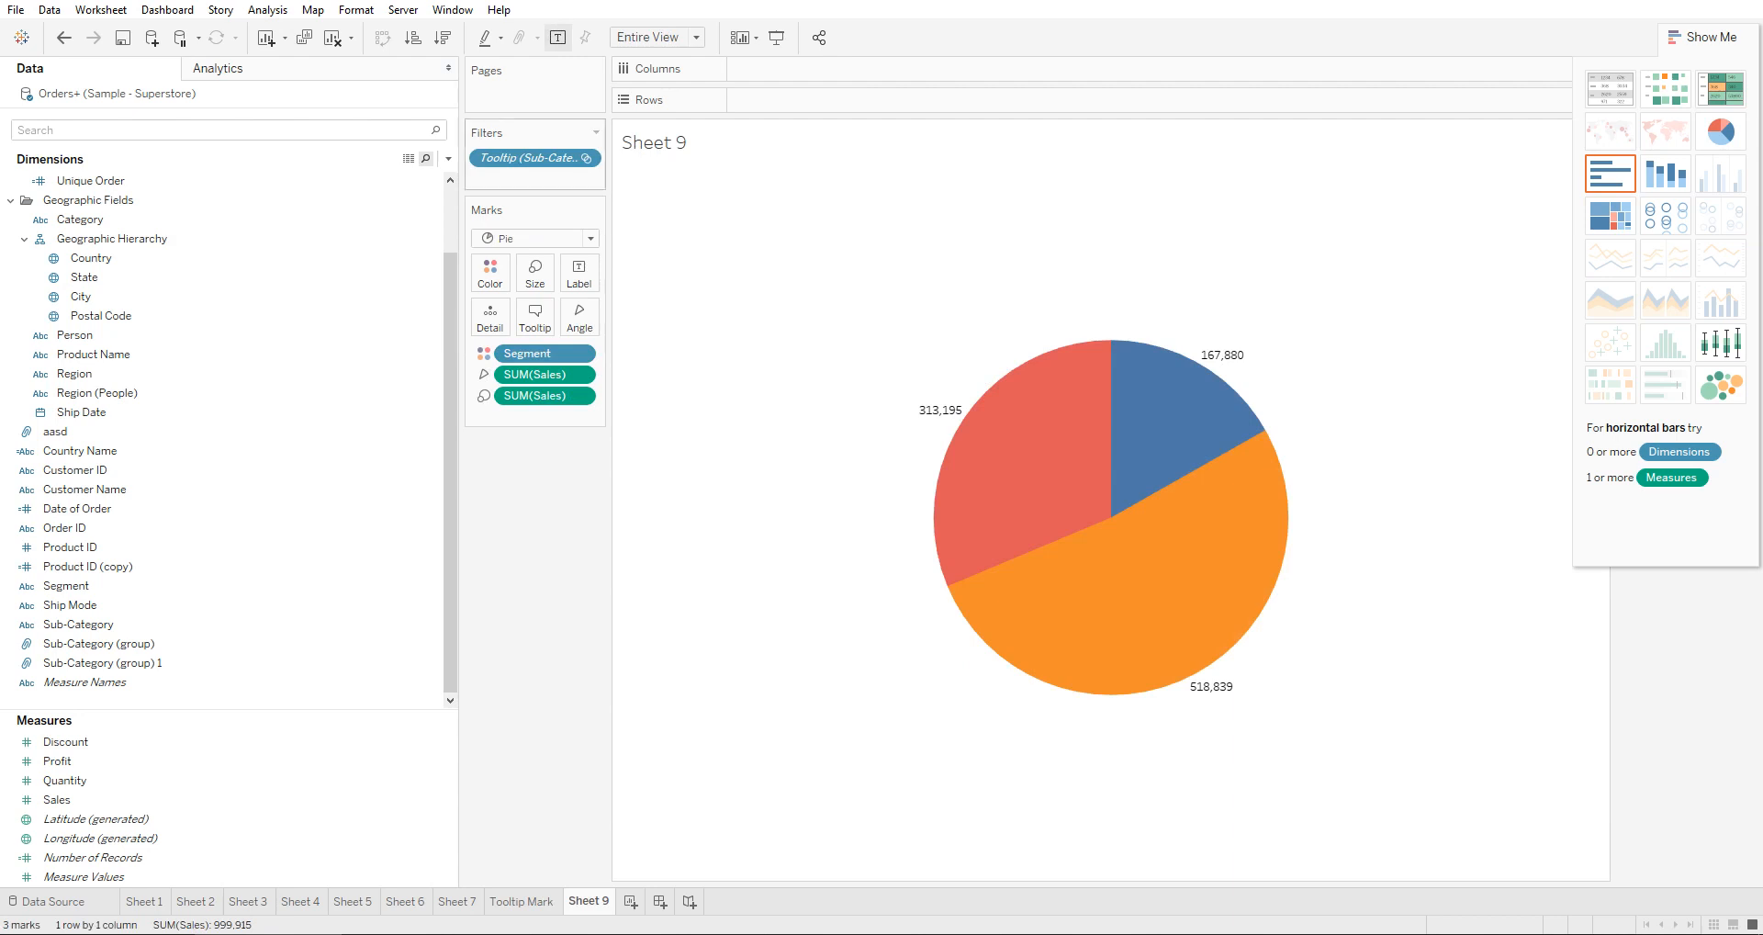
pyautogui.moveTo(545, 353); pyautogui.dragTo(578, 278)
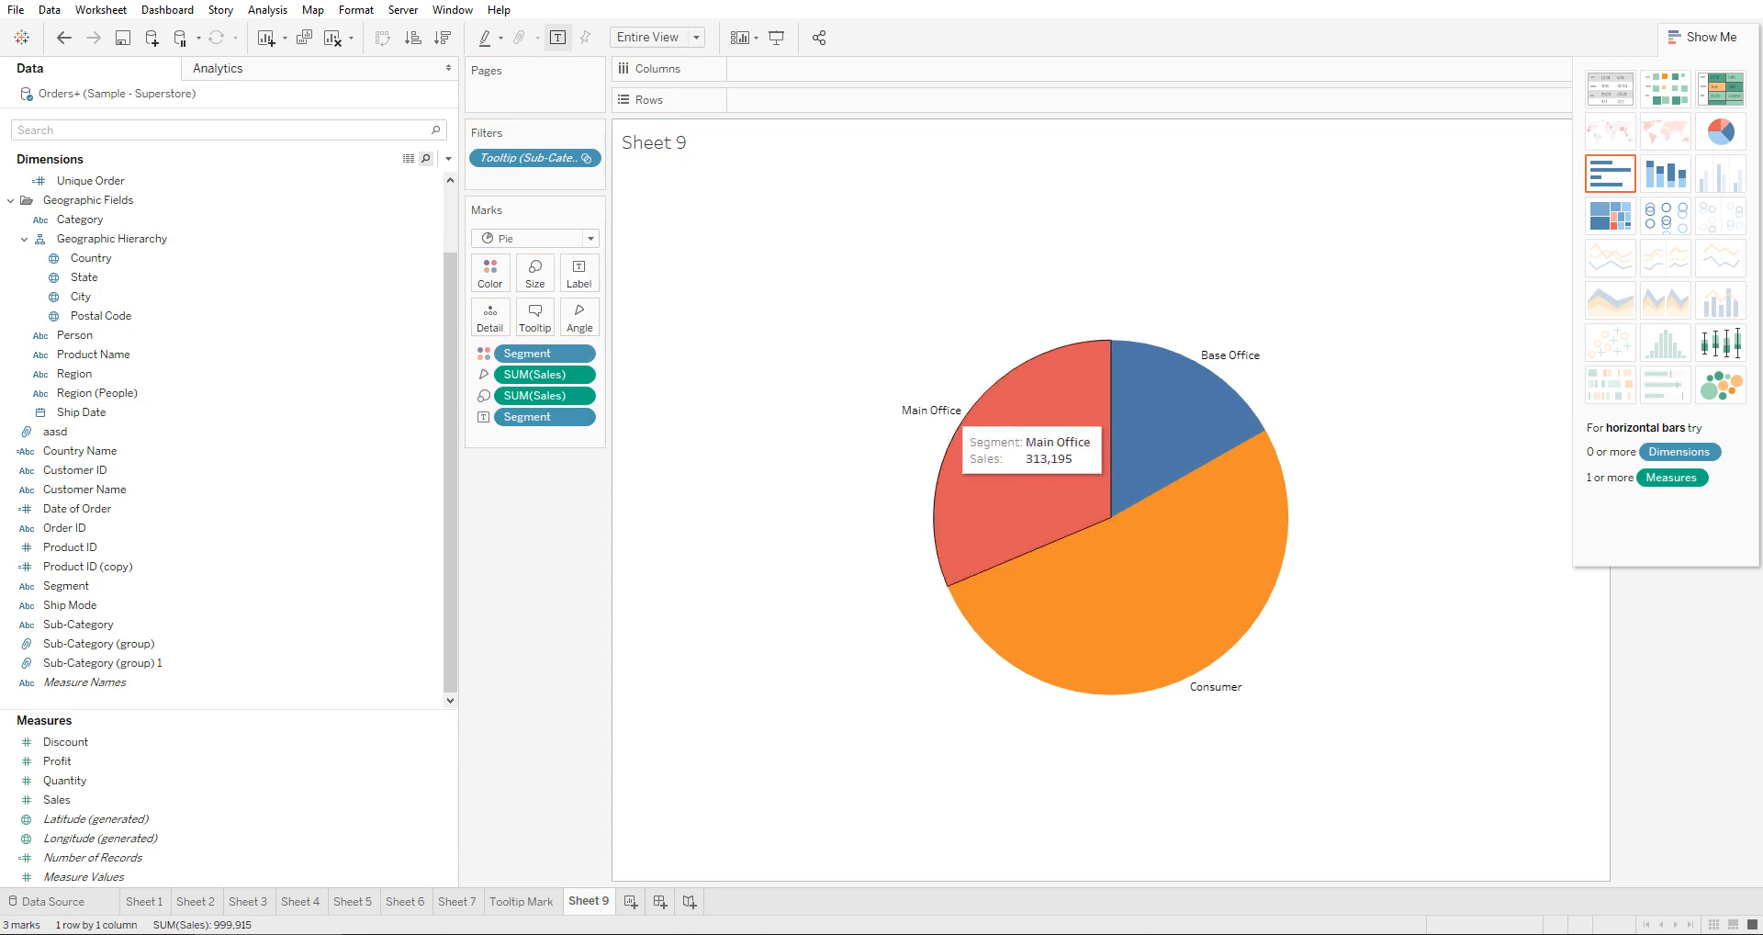
pyautogui.moveTo(544, 374); pyautogui.dragTo(579, 276)
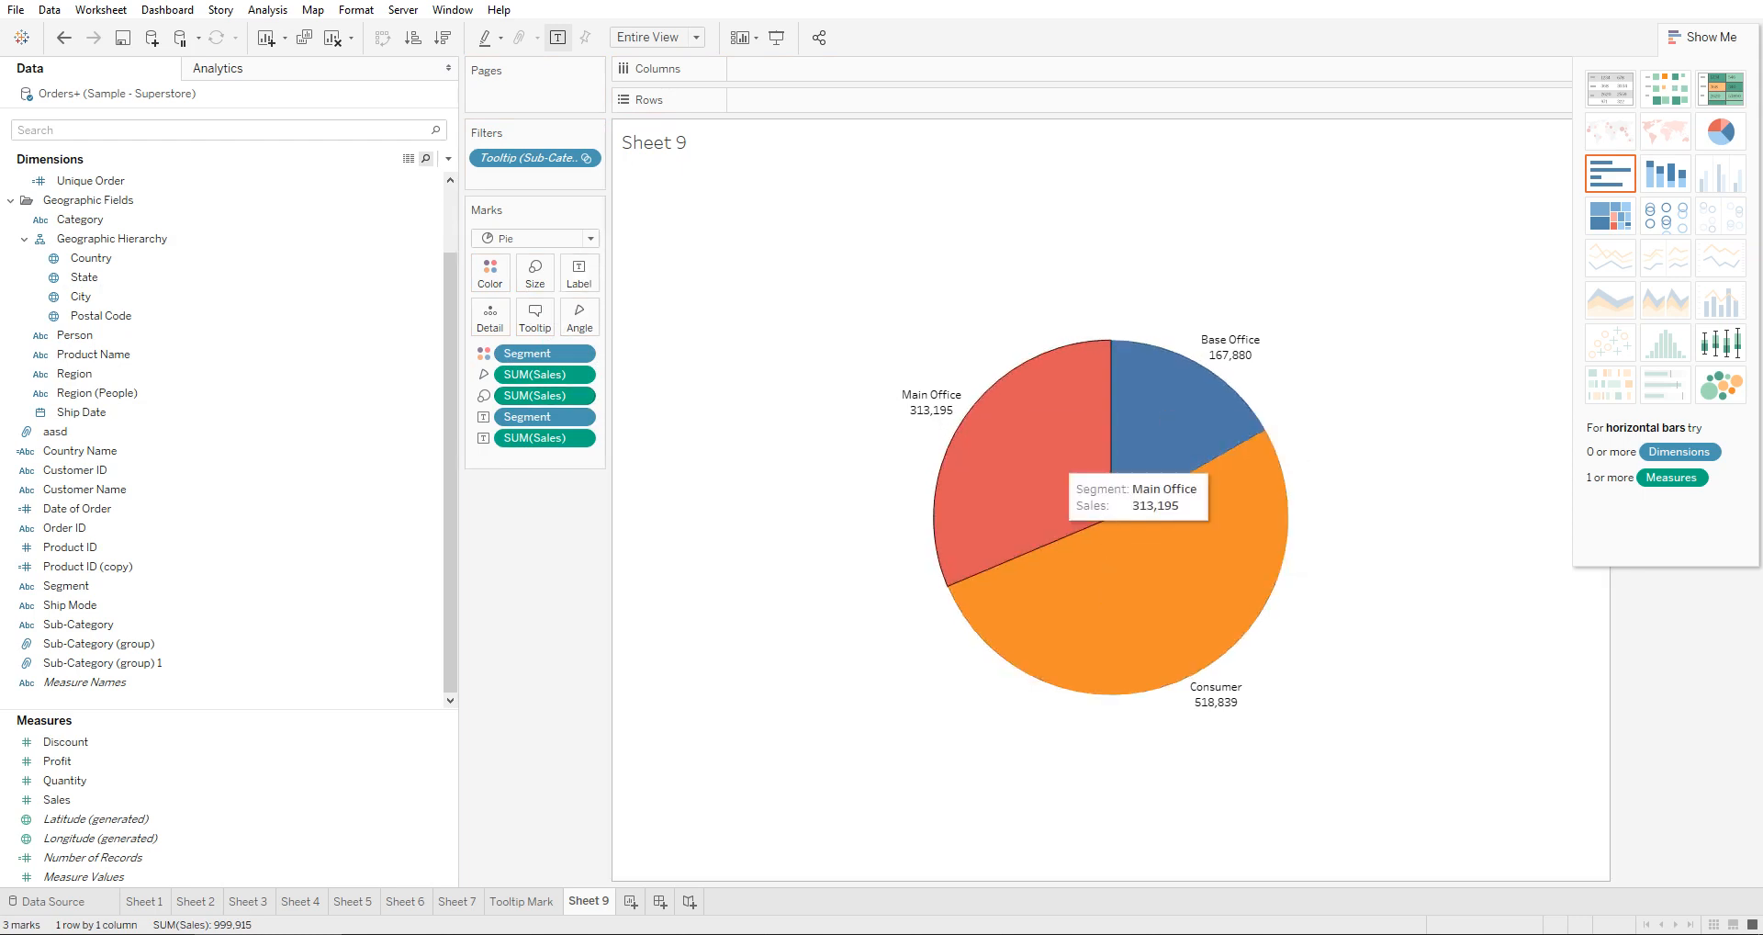
pyautogui.click(522, 902)
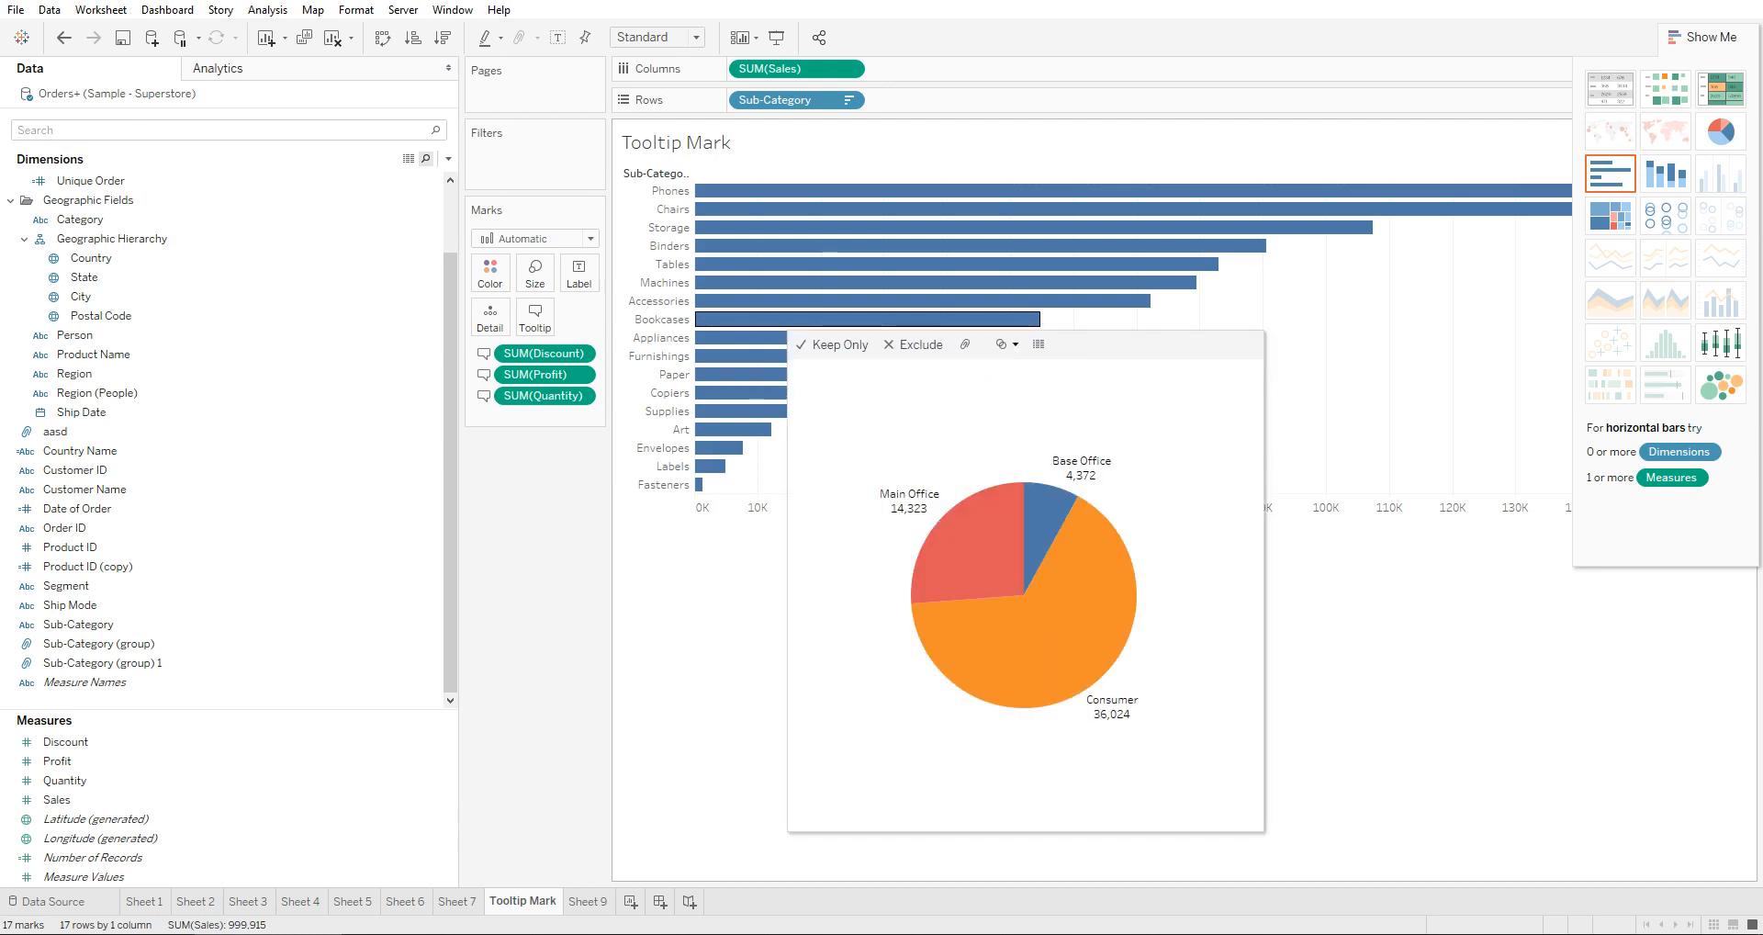
pyautogui.moveTo(771, 228)
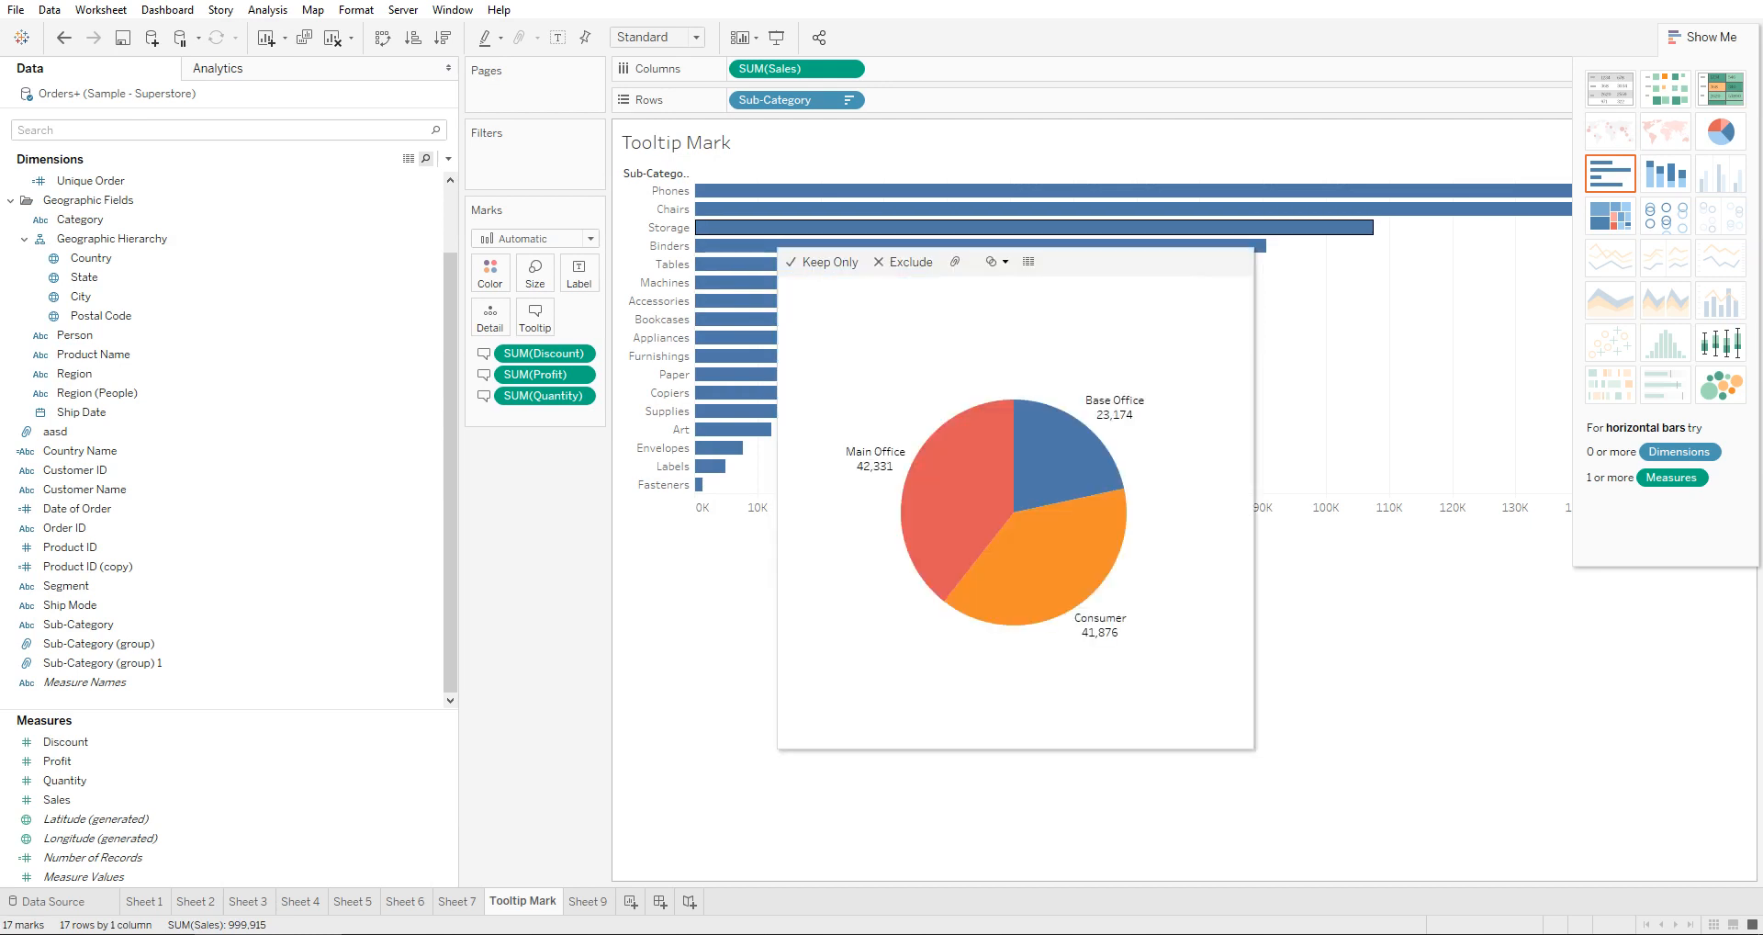
pyautogui.moveTo(764, 264)
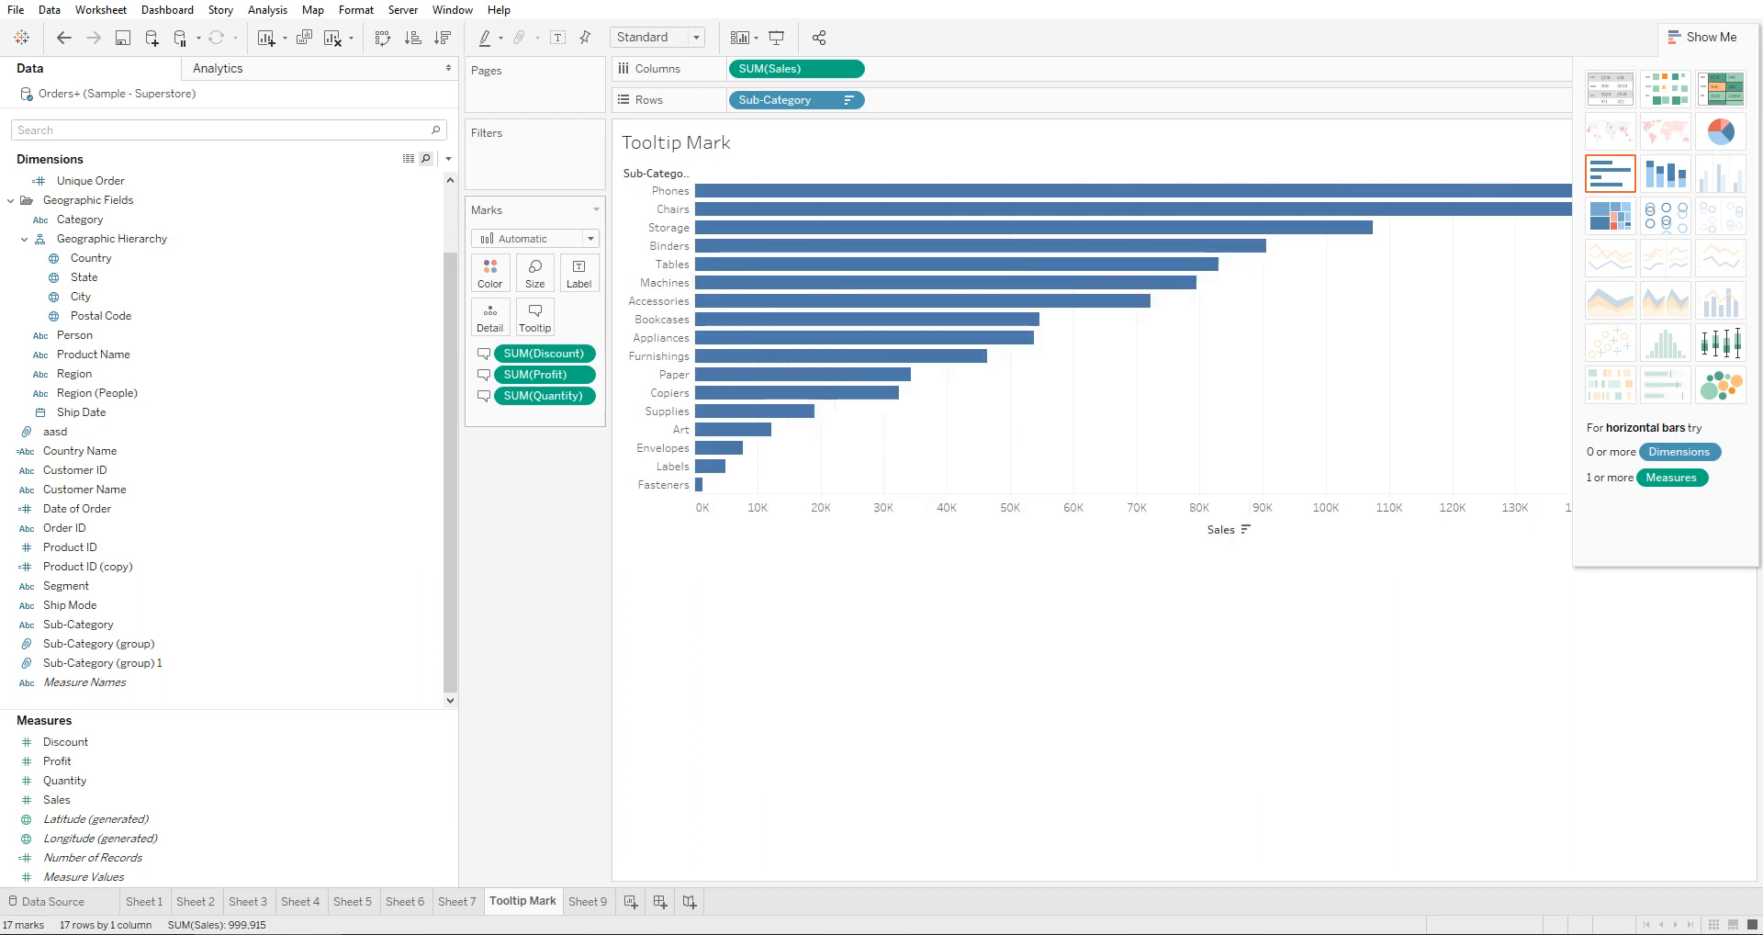
# Step: Set the embedded Sheet 9's maxwidth and maxheight to 300 in the Tooltip Mark tooltip, apply it, and check a bar tooltip
pyautogui.click(534, 317)
pyautogui.doubleClick(962, 398)
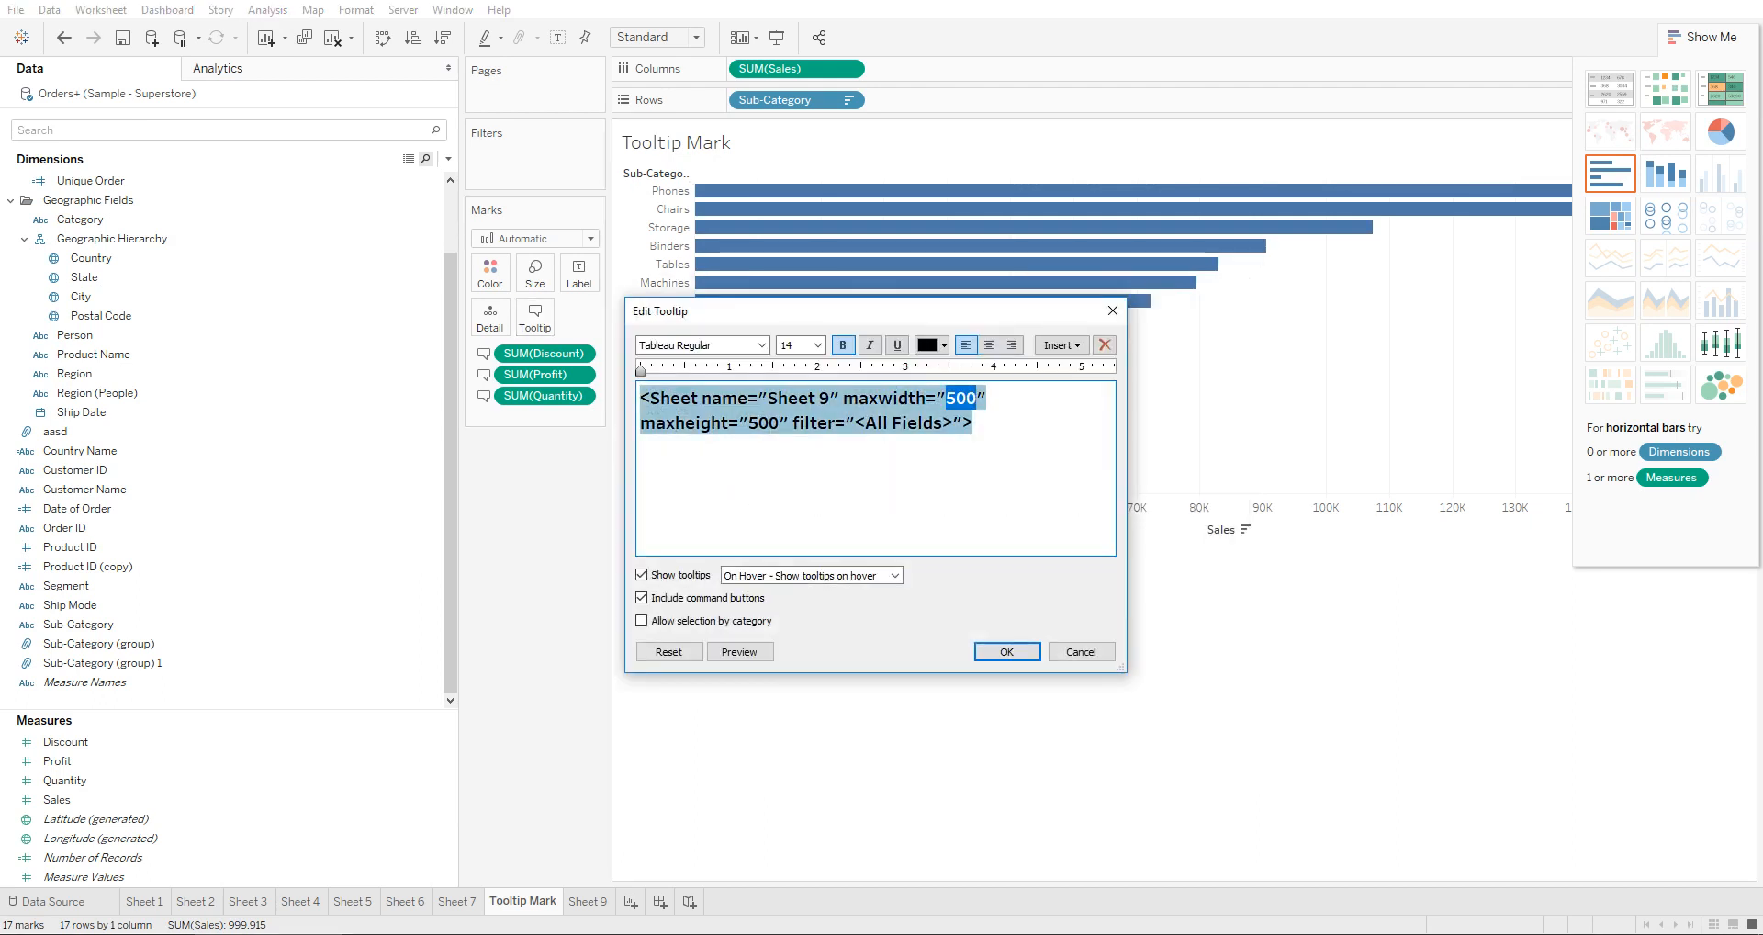
pyautogui.write('300')
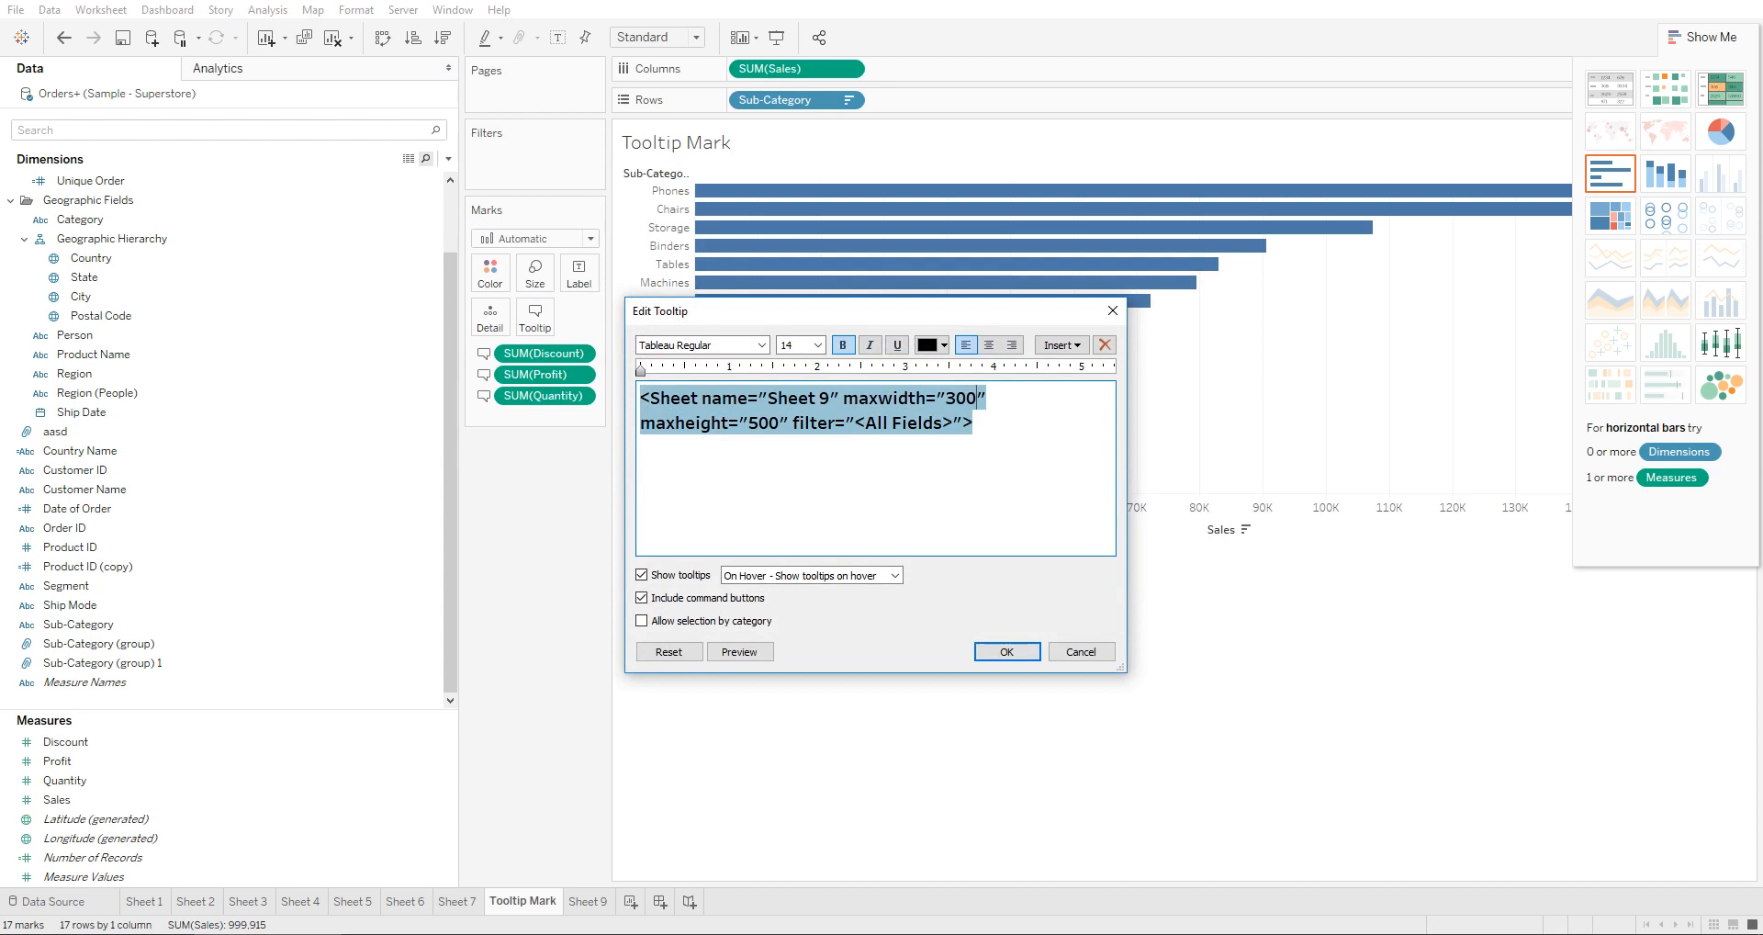
pyautogui.doubleClick(763, 423)
pyautogui.write('300')
pyautogui.click(1006, 651)
pyautogui.moveTo(881, 303)
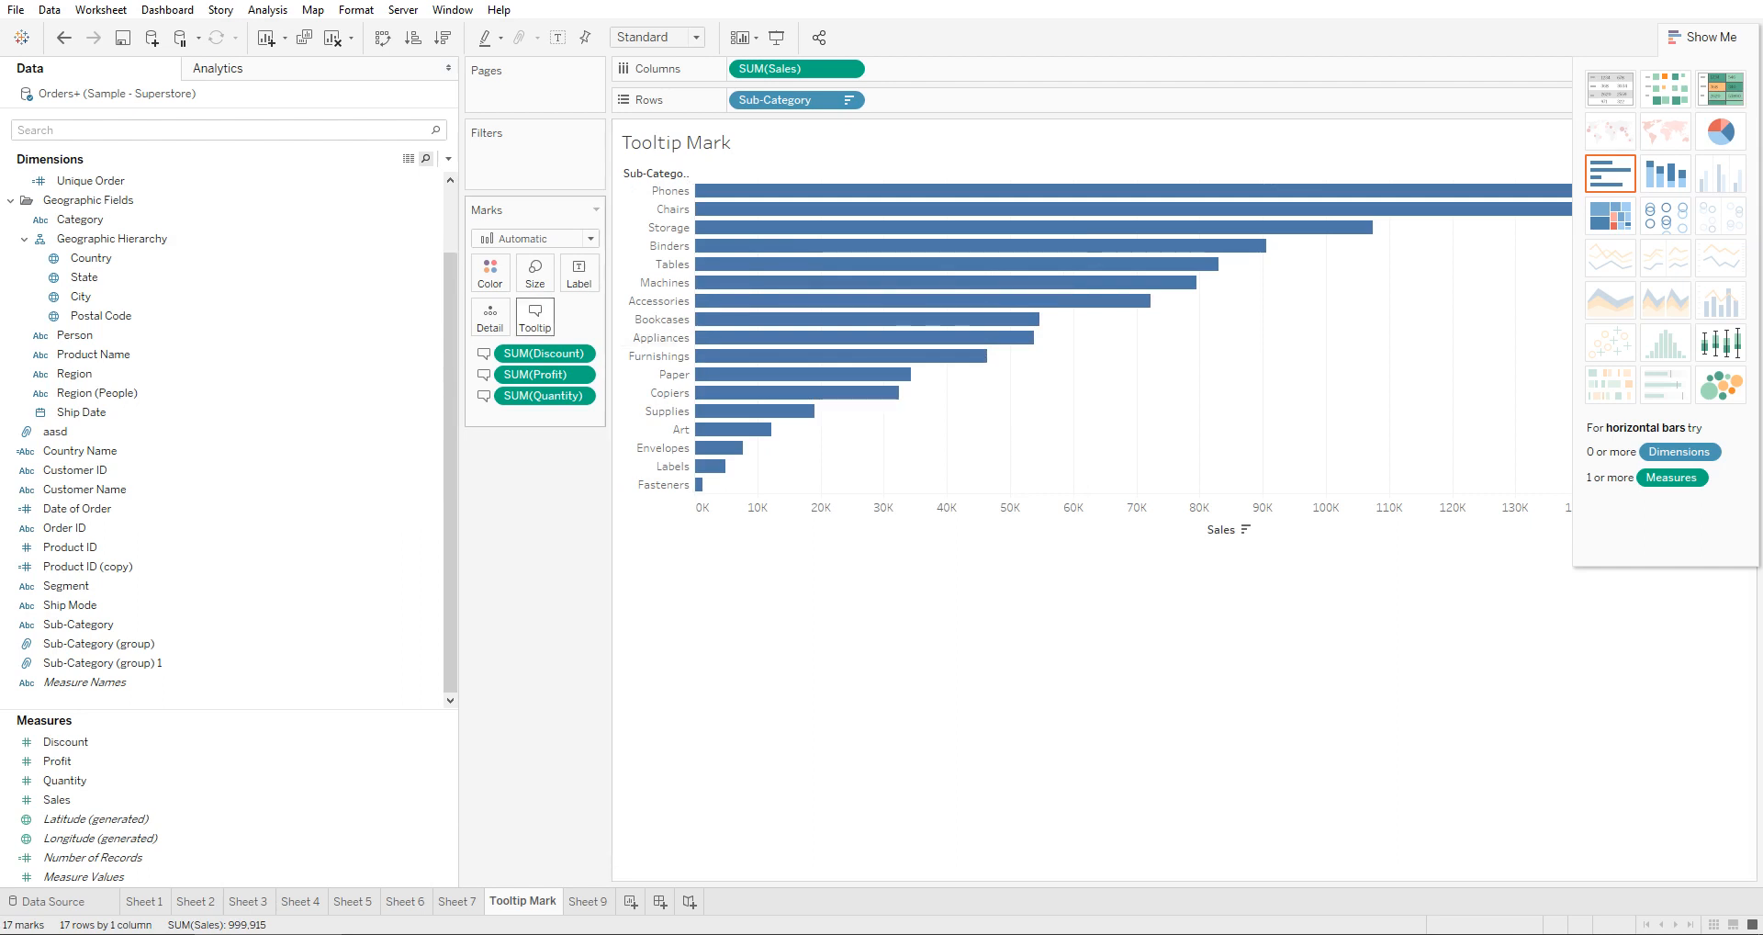
# Step: Review the maxwidth and maxheight settings of the embedded Sheet 9 and inspect the pie in a bar's tooltip
pyautogui.click(535, 317)
pyautogui.doubleClick(960, 398)
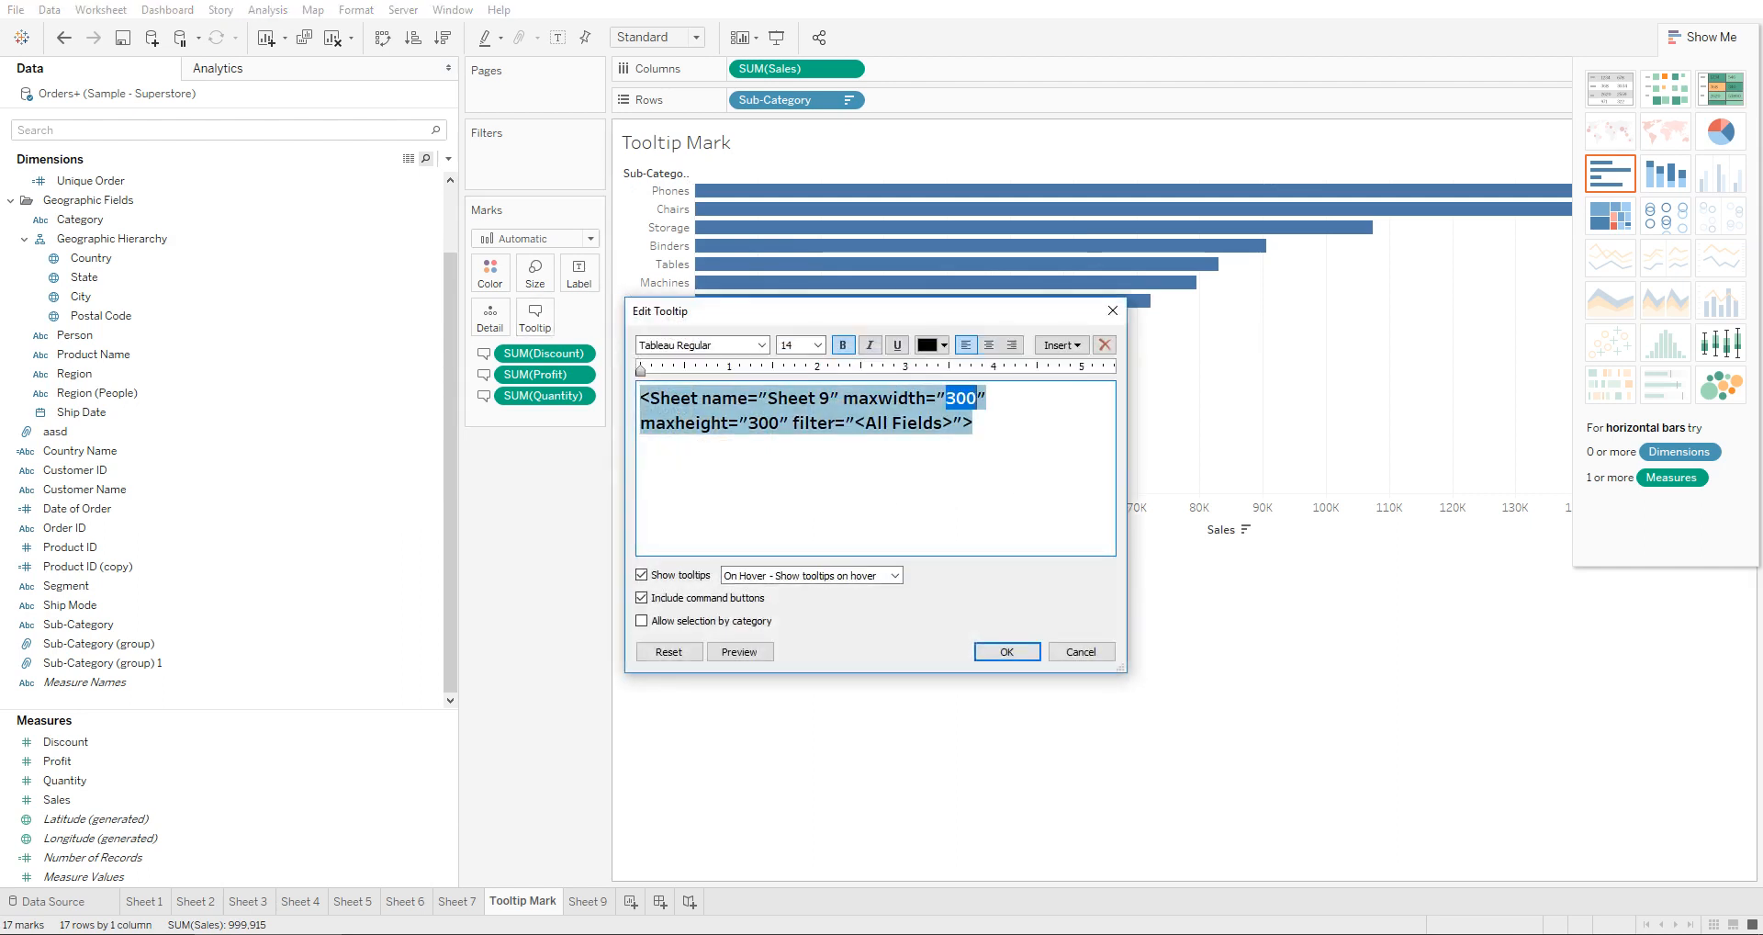
pyautogui.moveTo(790, 423); pyautogui.dragTo(780, 424)
pyautogui.doubleClick(764, 422)
pyautogui.click(1006, 651)
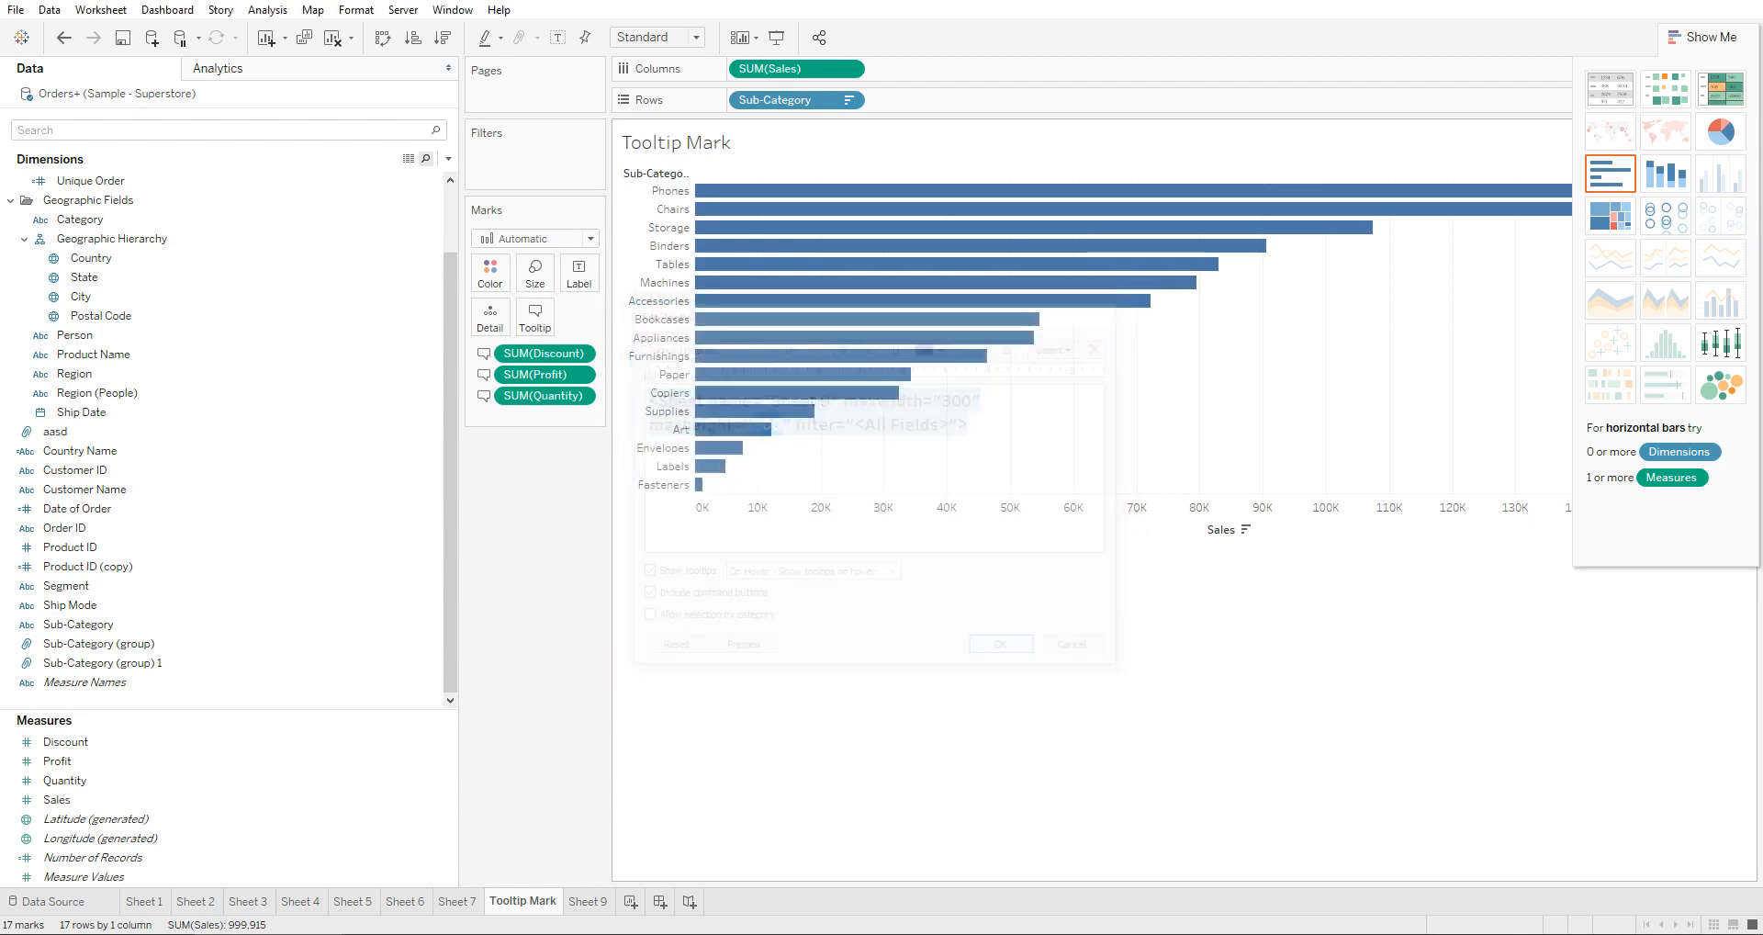
pyautogui.moveTo(780, 211)
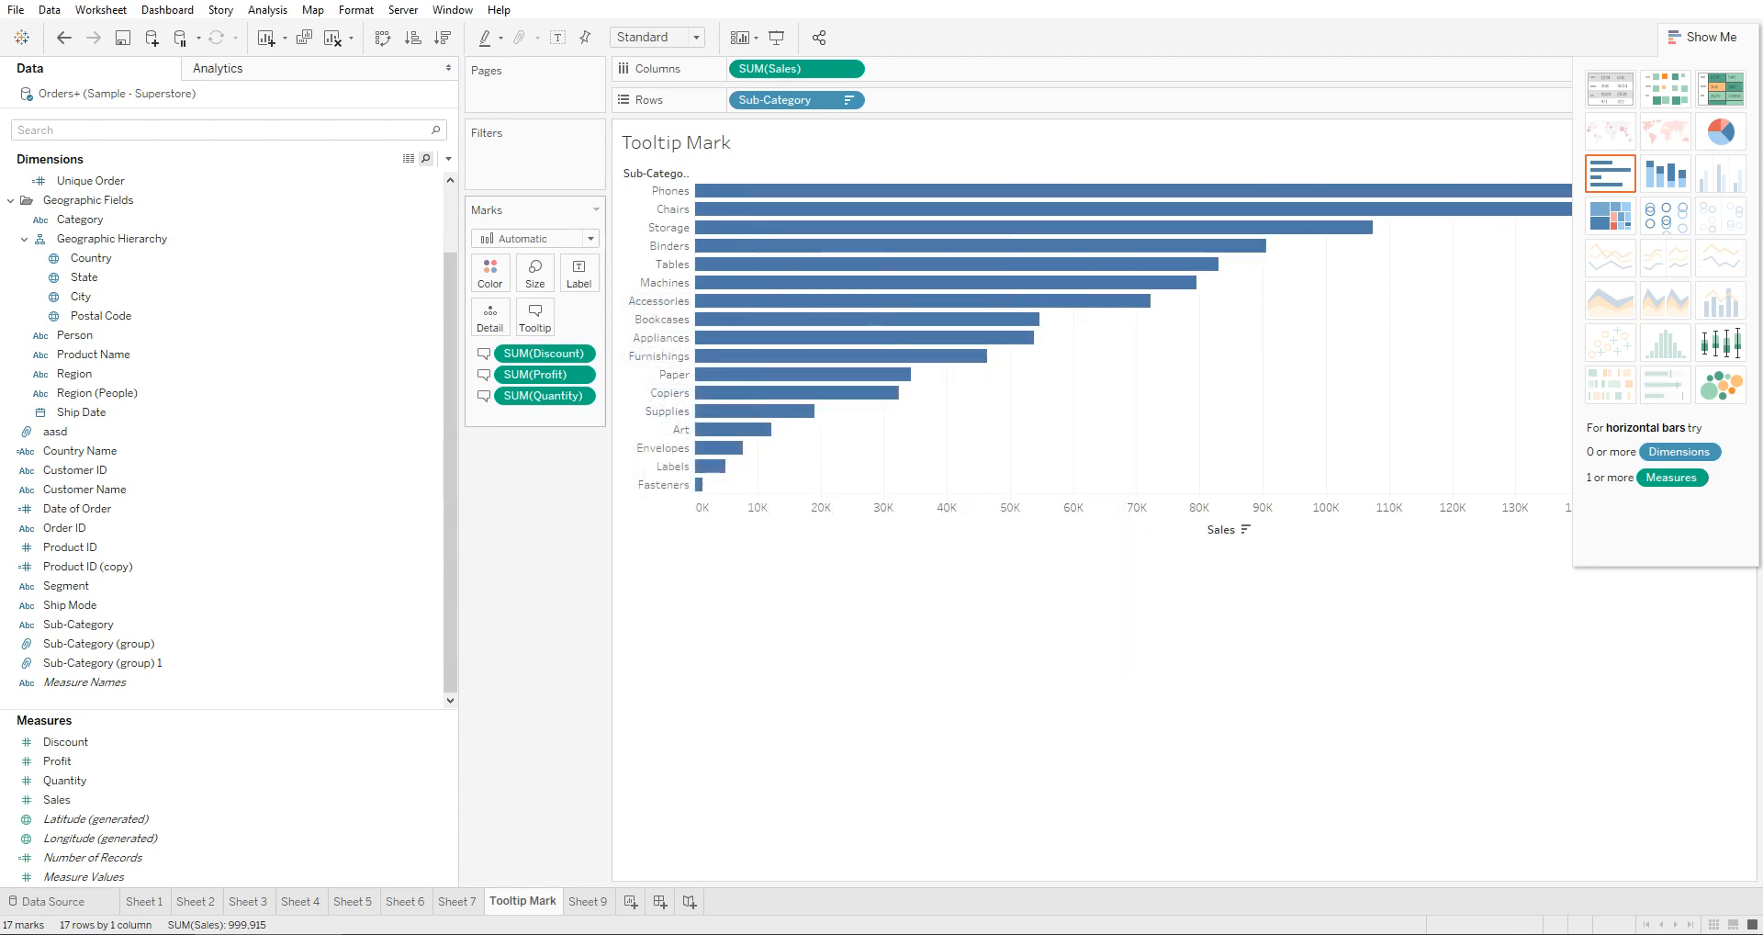
# Step: Insert Sheet 3 below Sheet 9 in the Tooltip Mark tooltip, apply it, and check the tooltips of several bars
pyautogui.click(535, 317)
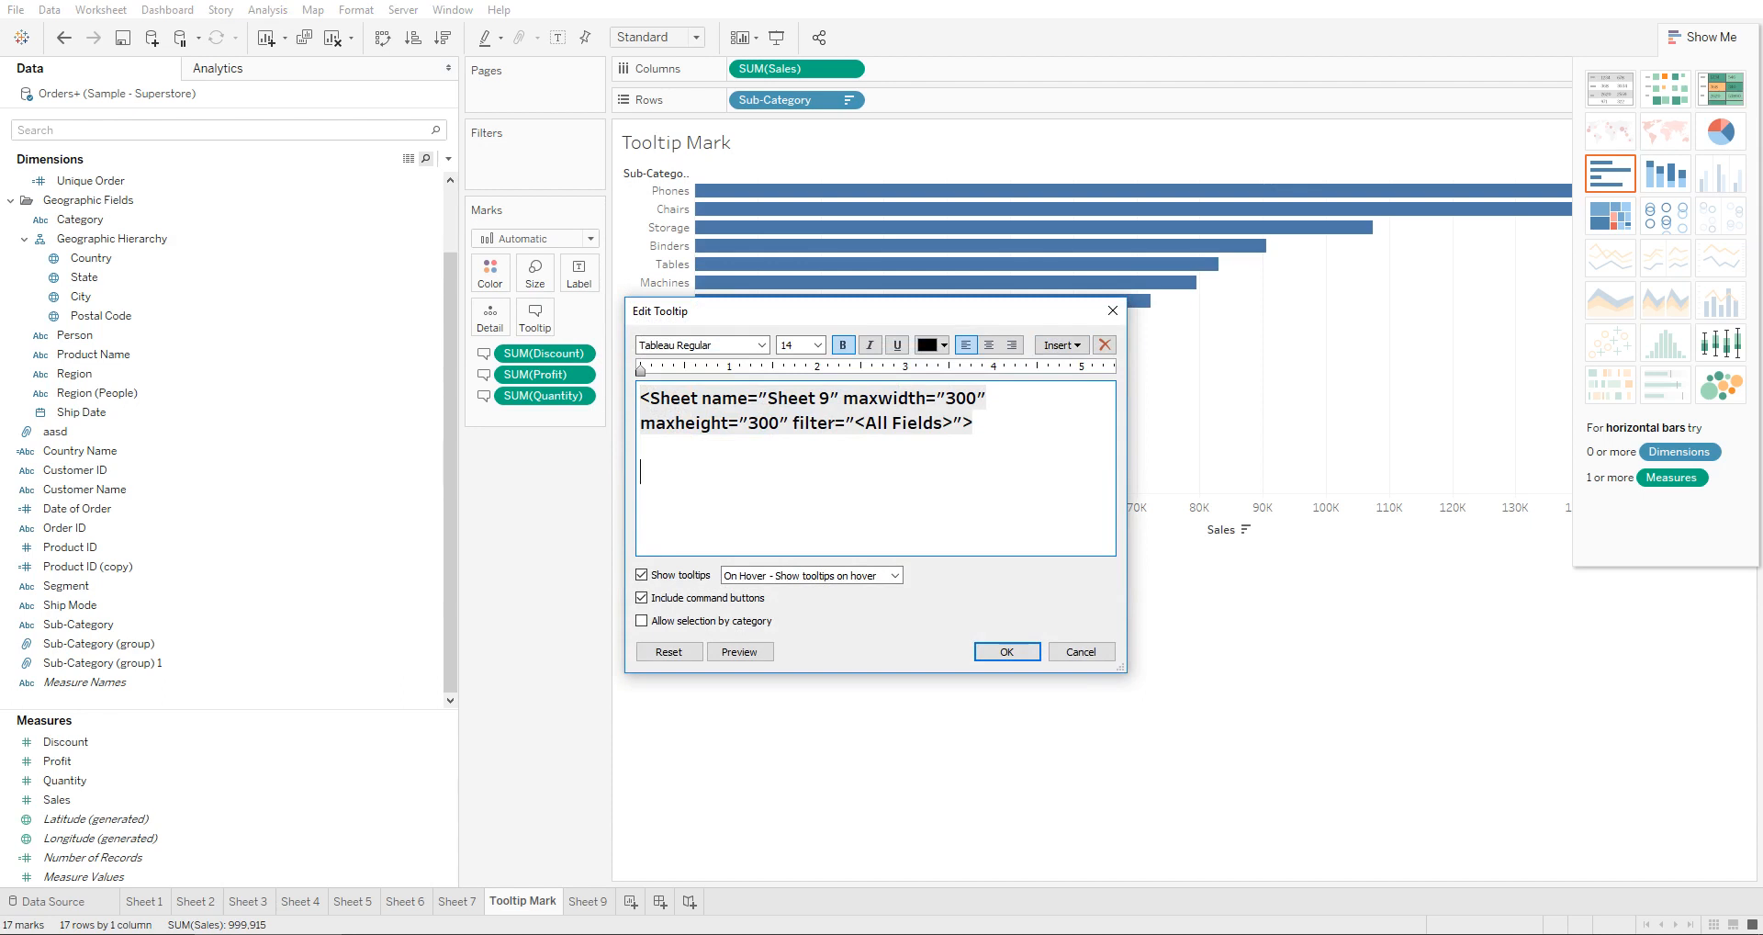
pyautogui.click(1062, 345)
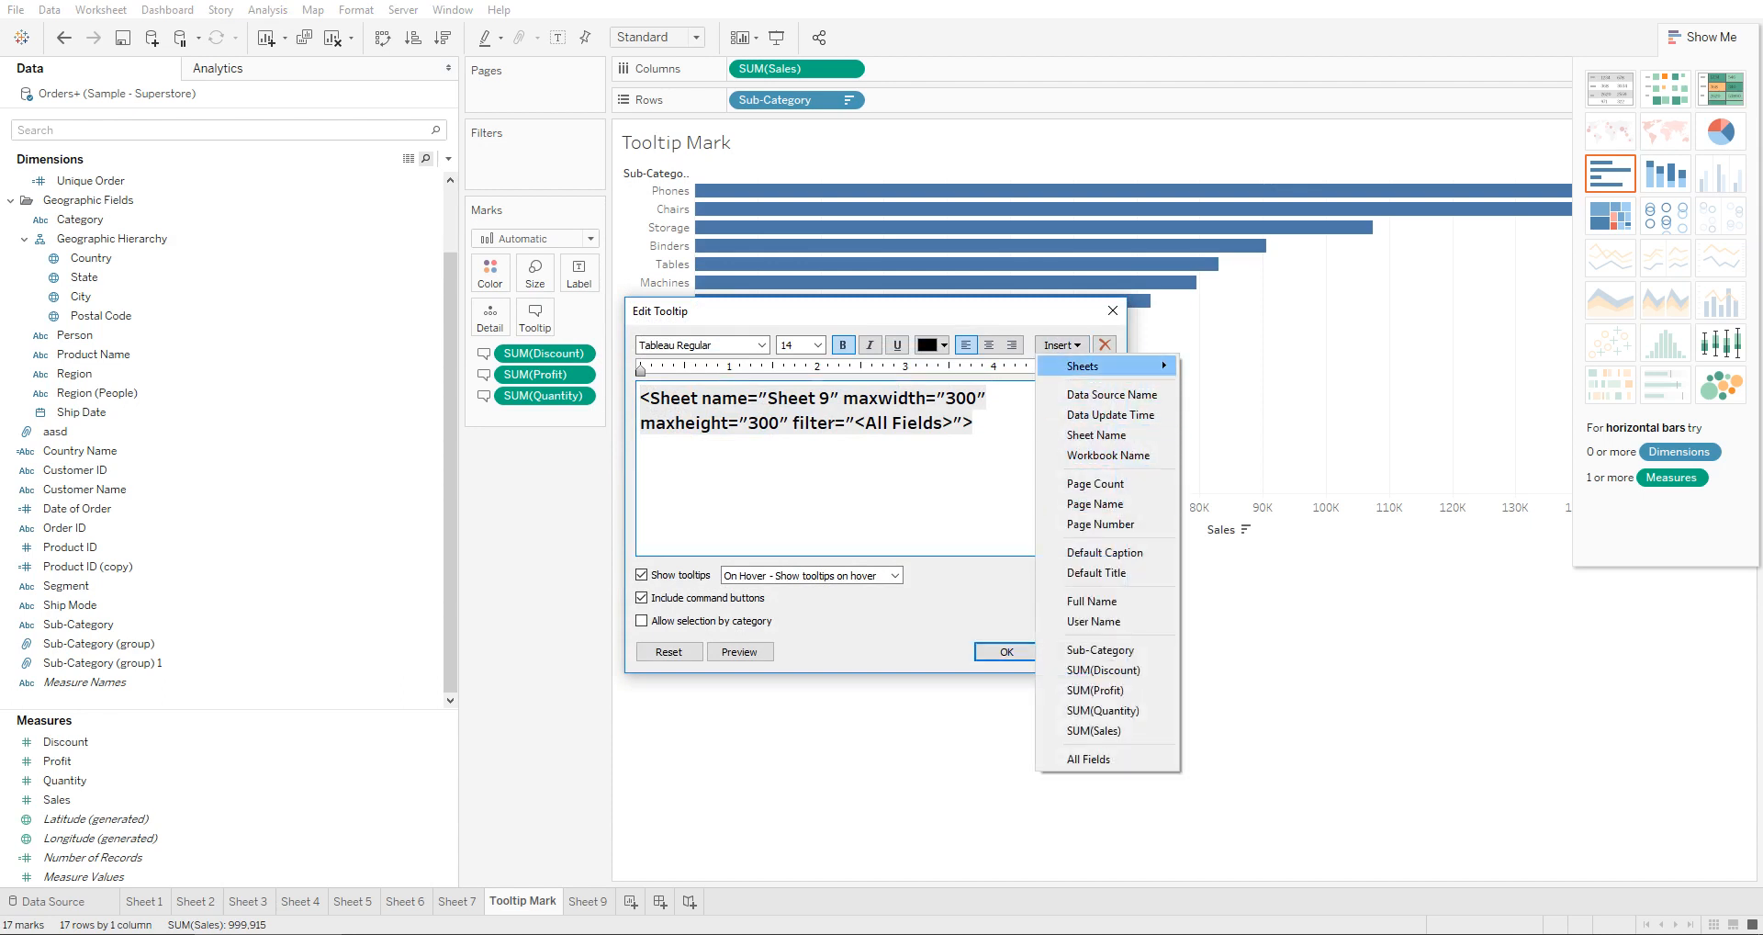
pyautogui.moveTo(1093, 366)
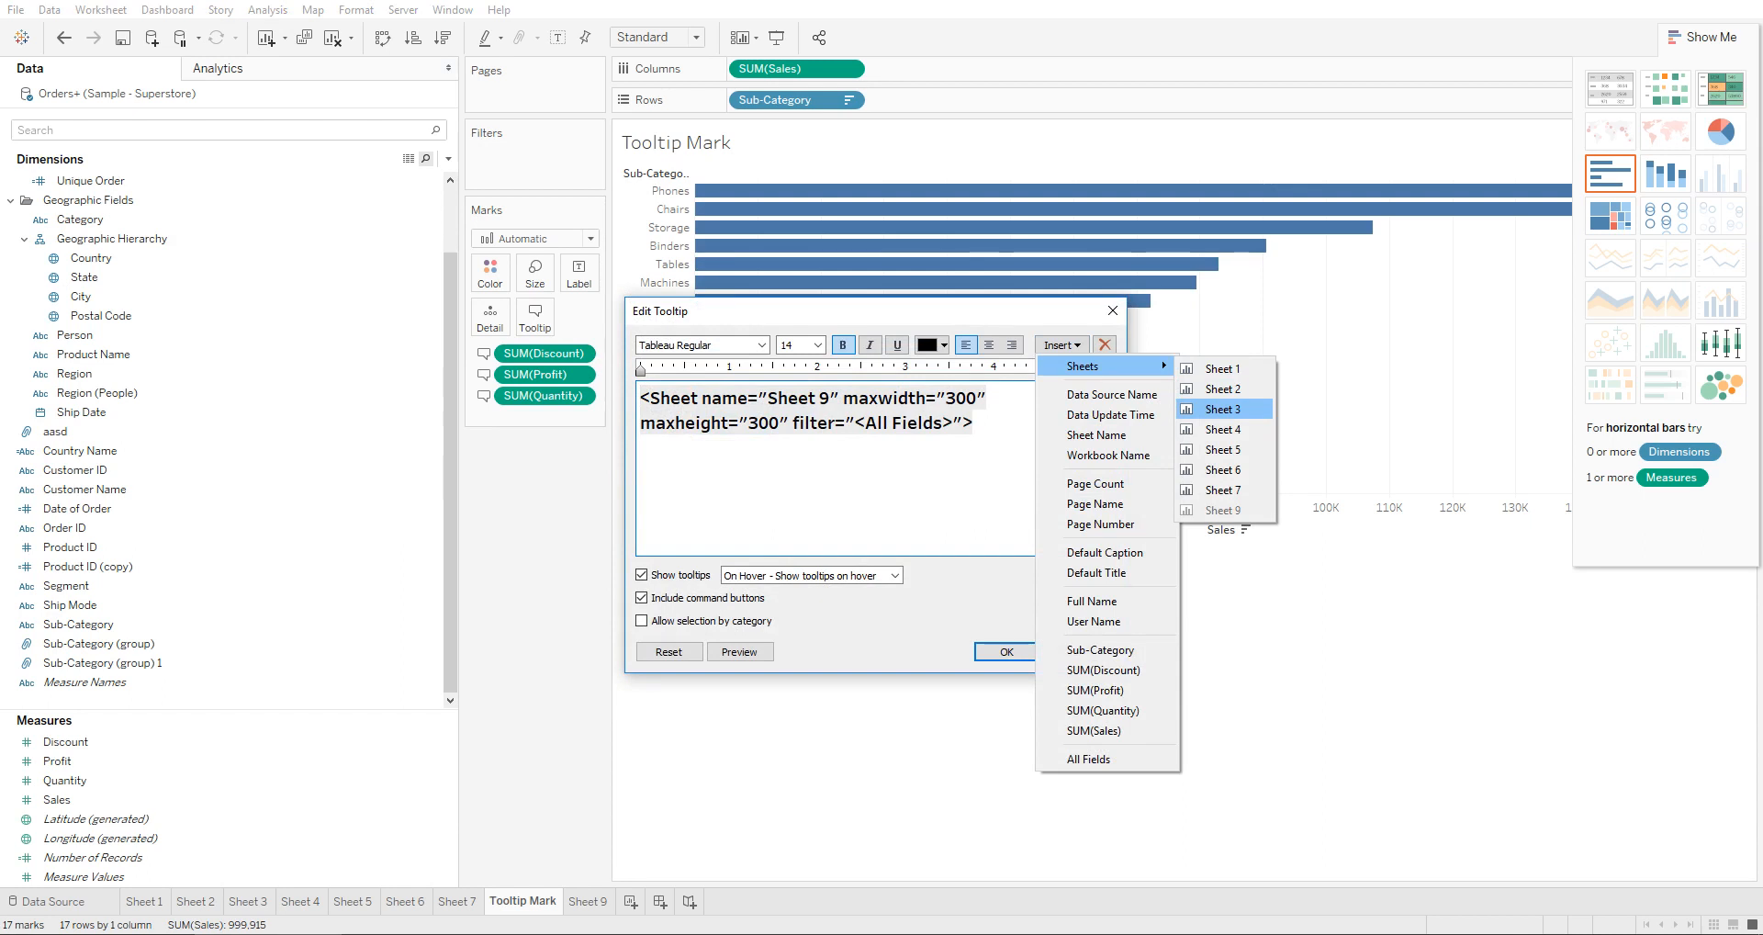
pyautogui.click(1223, 410)
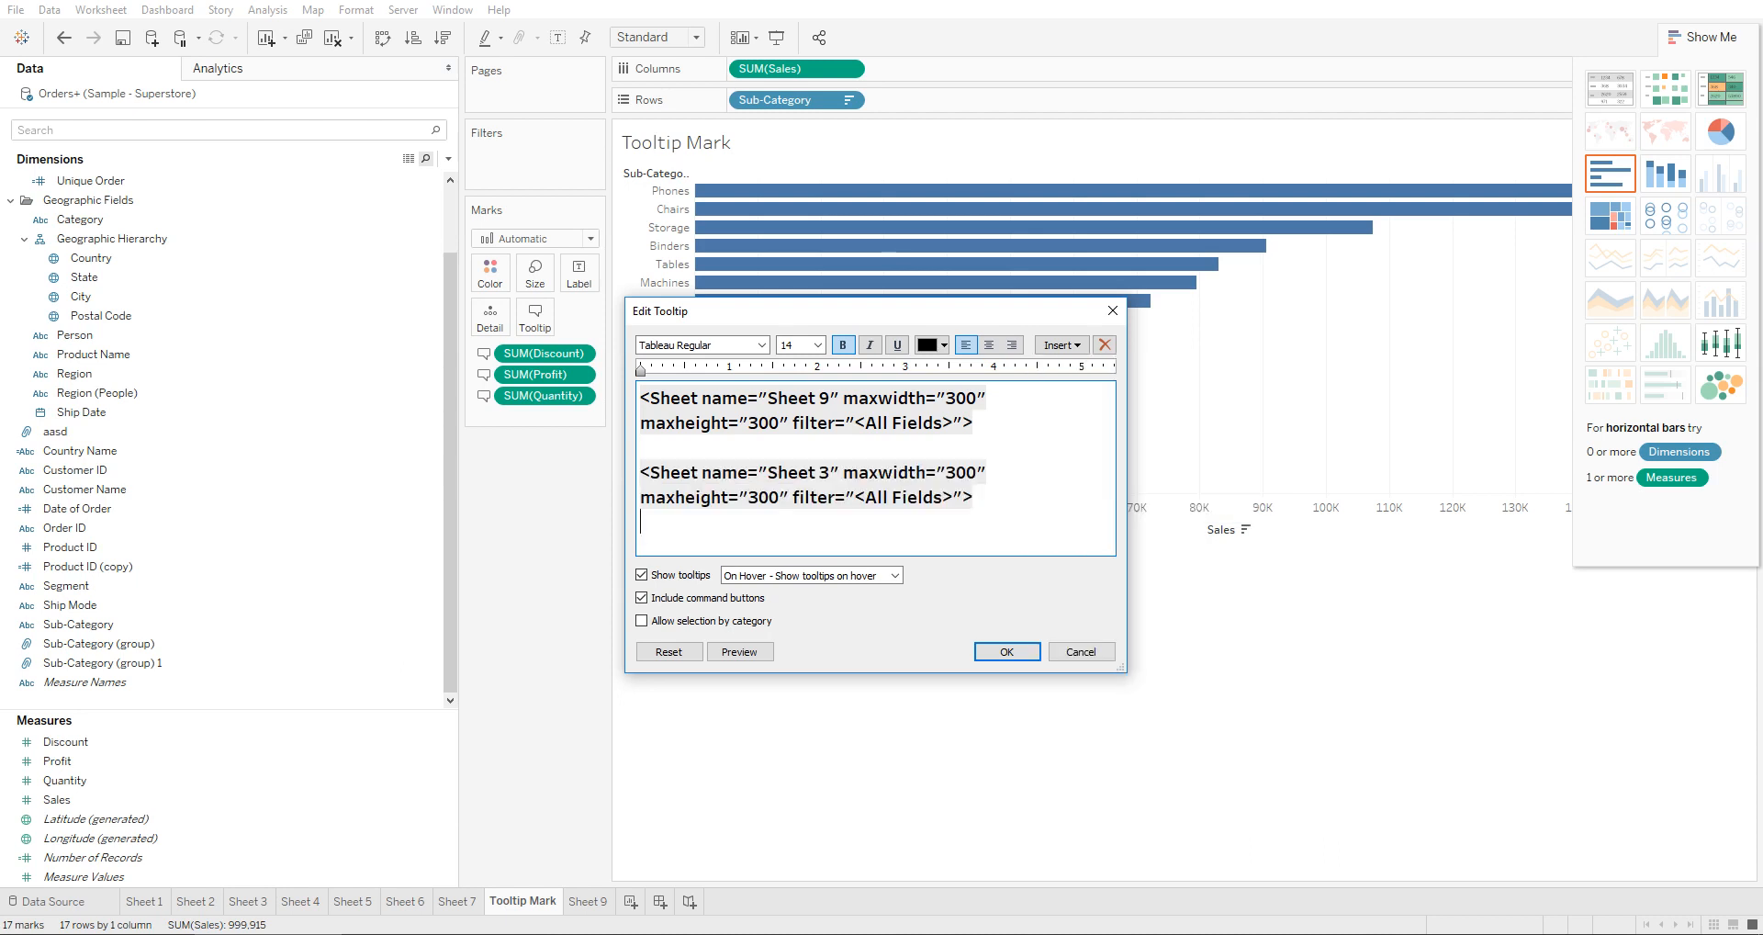
pyautogui.click(1006, 651)
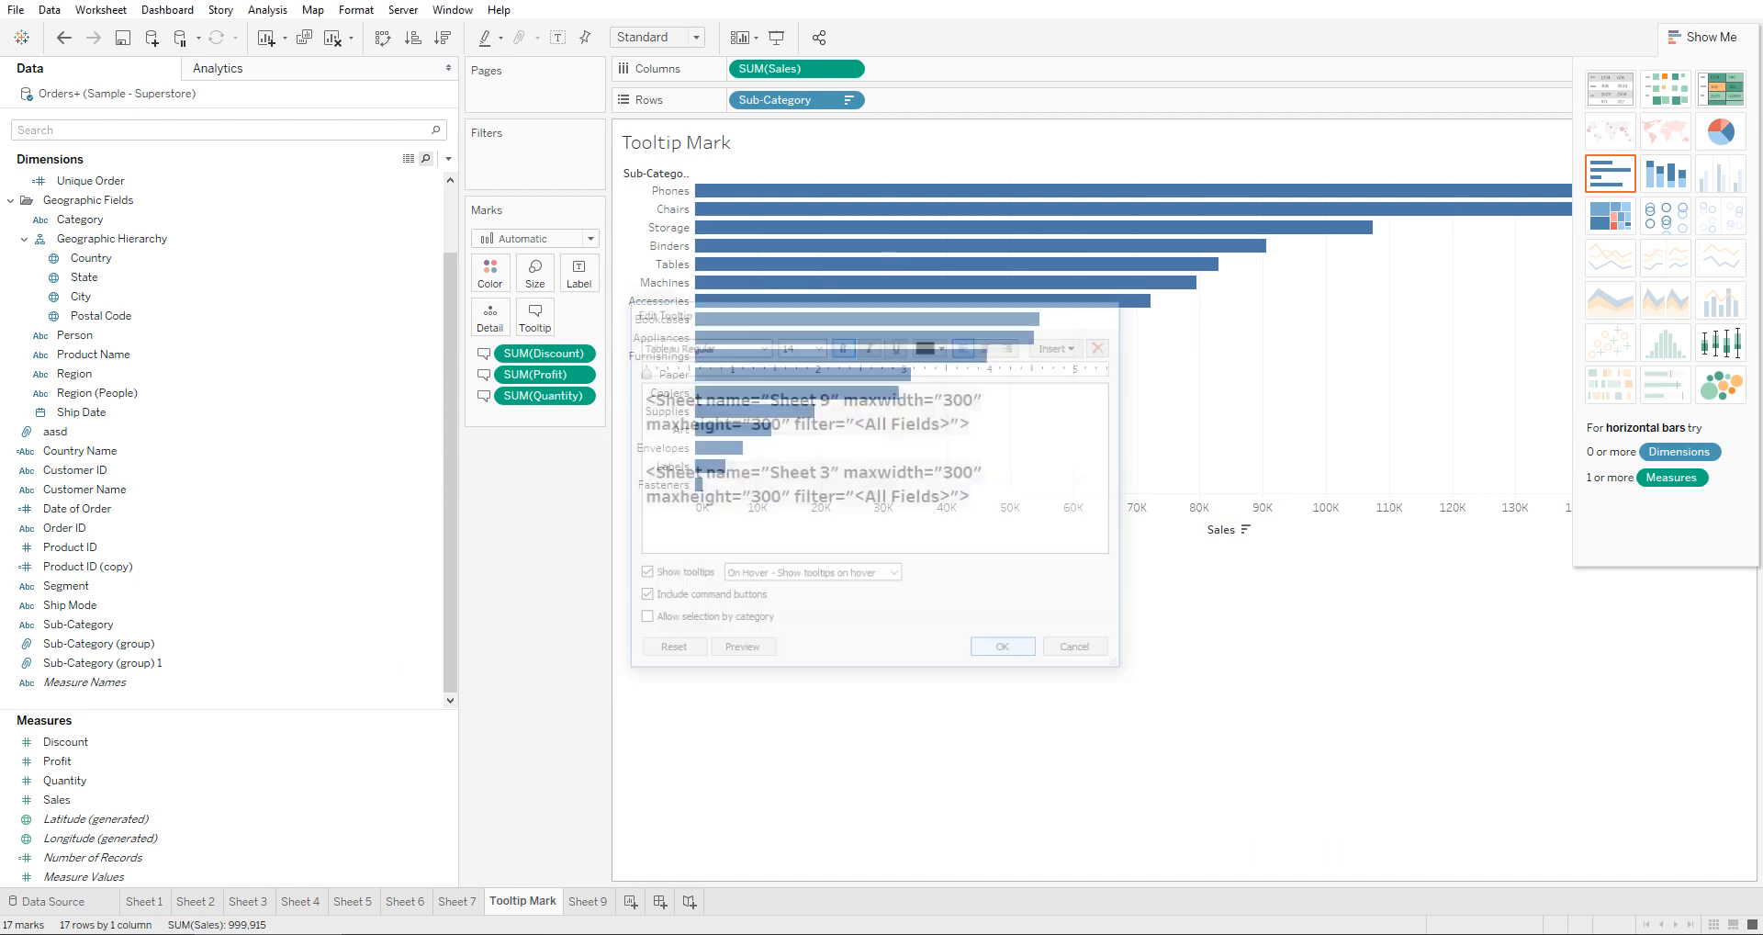
pyautogui.moveTo(732, 245)
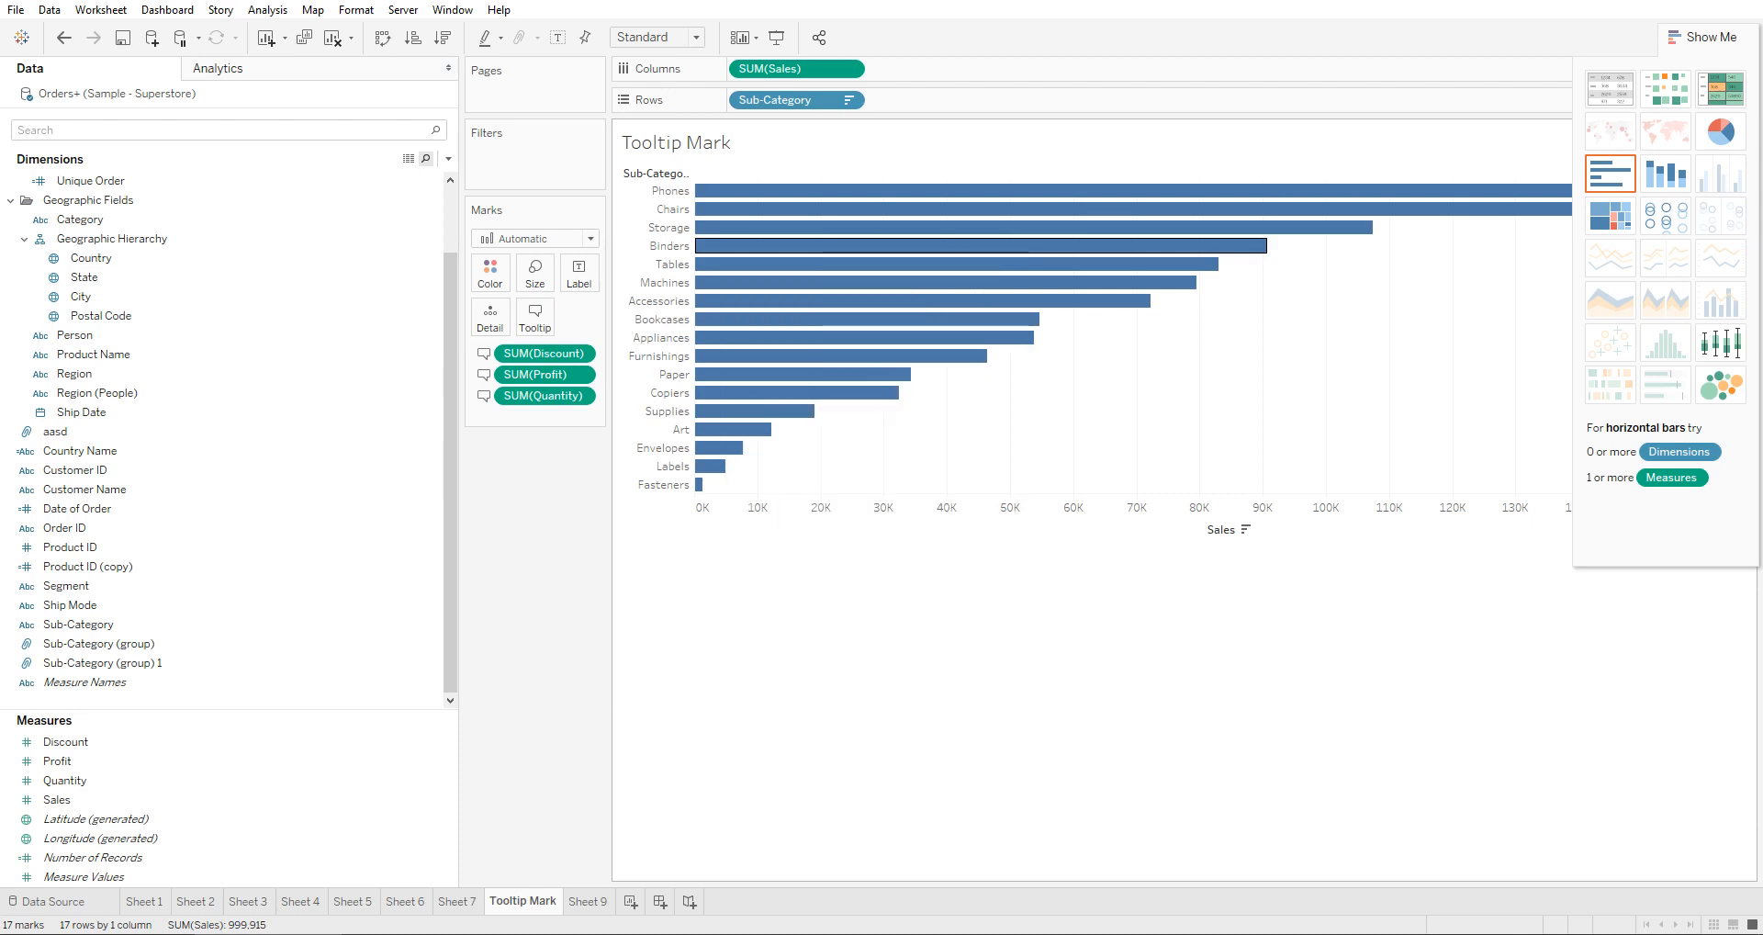
pyautogui.moveTo(762, 283)
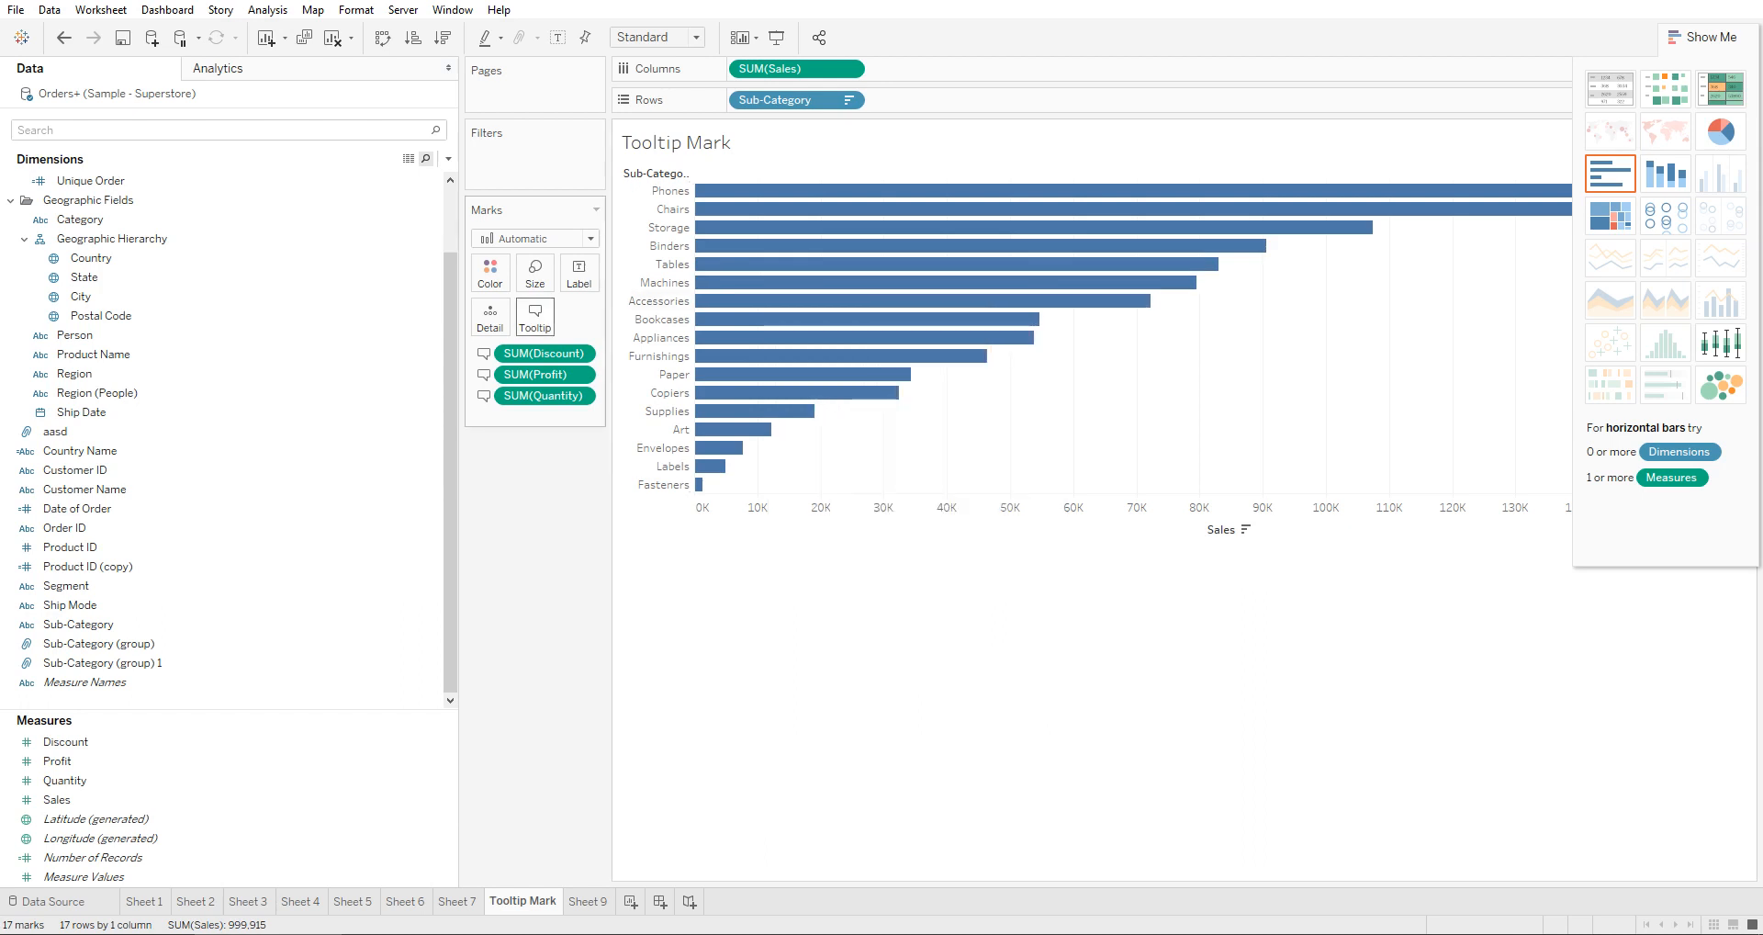
# Step: Review the sheets and fields available for insertion in the Tooltip Mark tooltip without adding any
pyautogui.click(534, 317)
pyautogui.click(1062, 346)
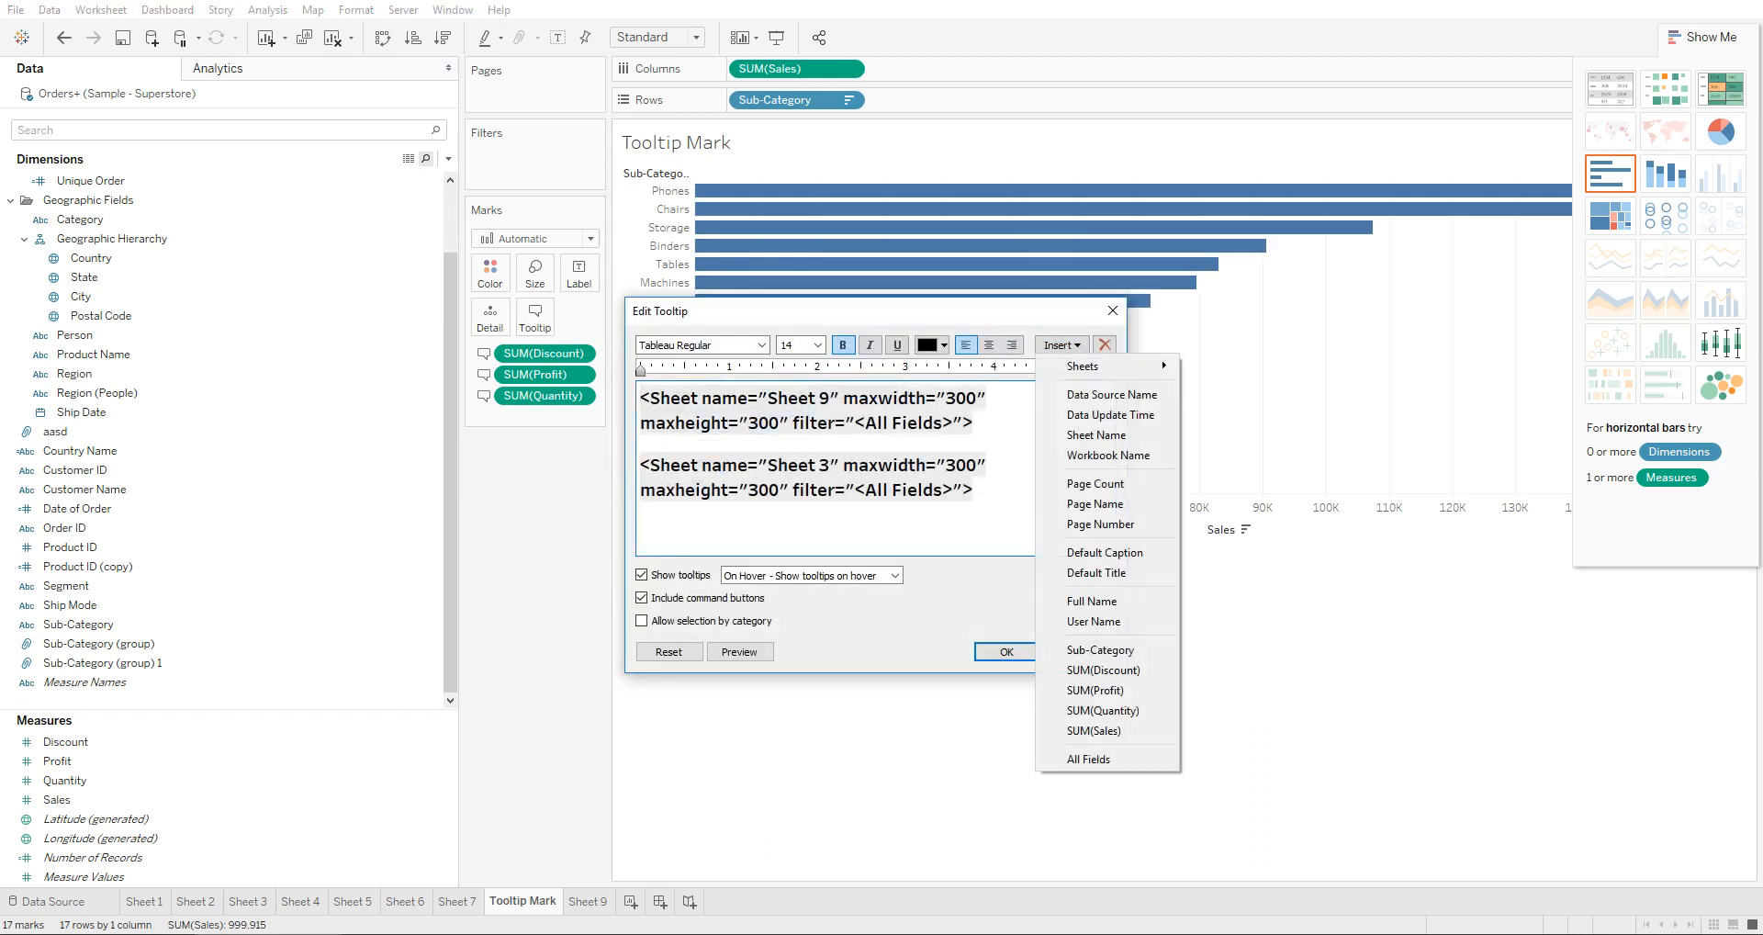
pyautogui.moveTo(1102, 365)
pyautogui.press('Escape')
pyautogui.press('Escape')
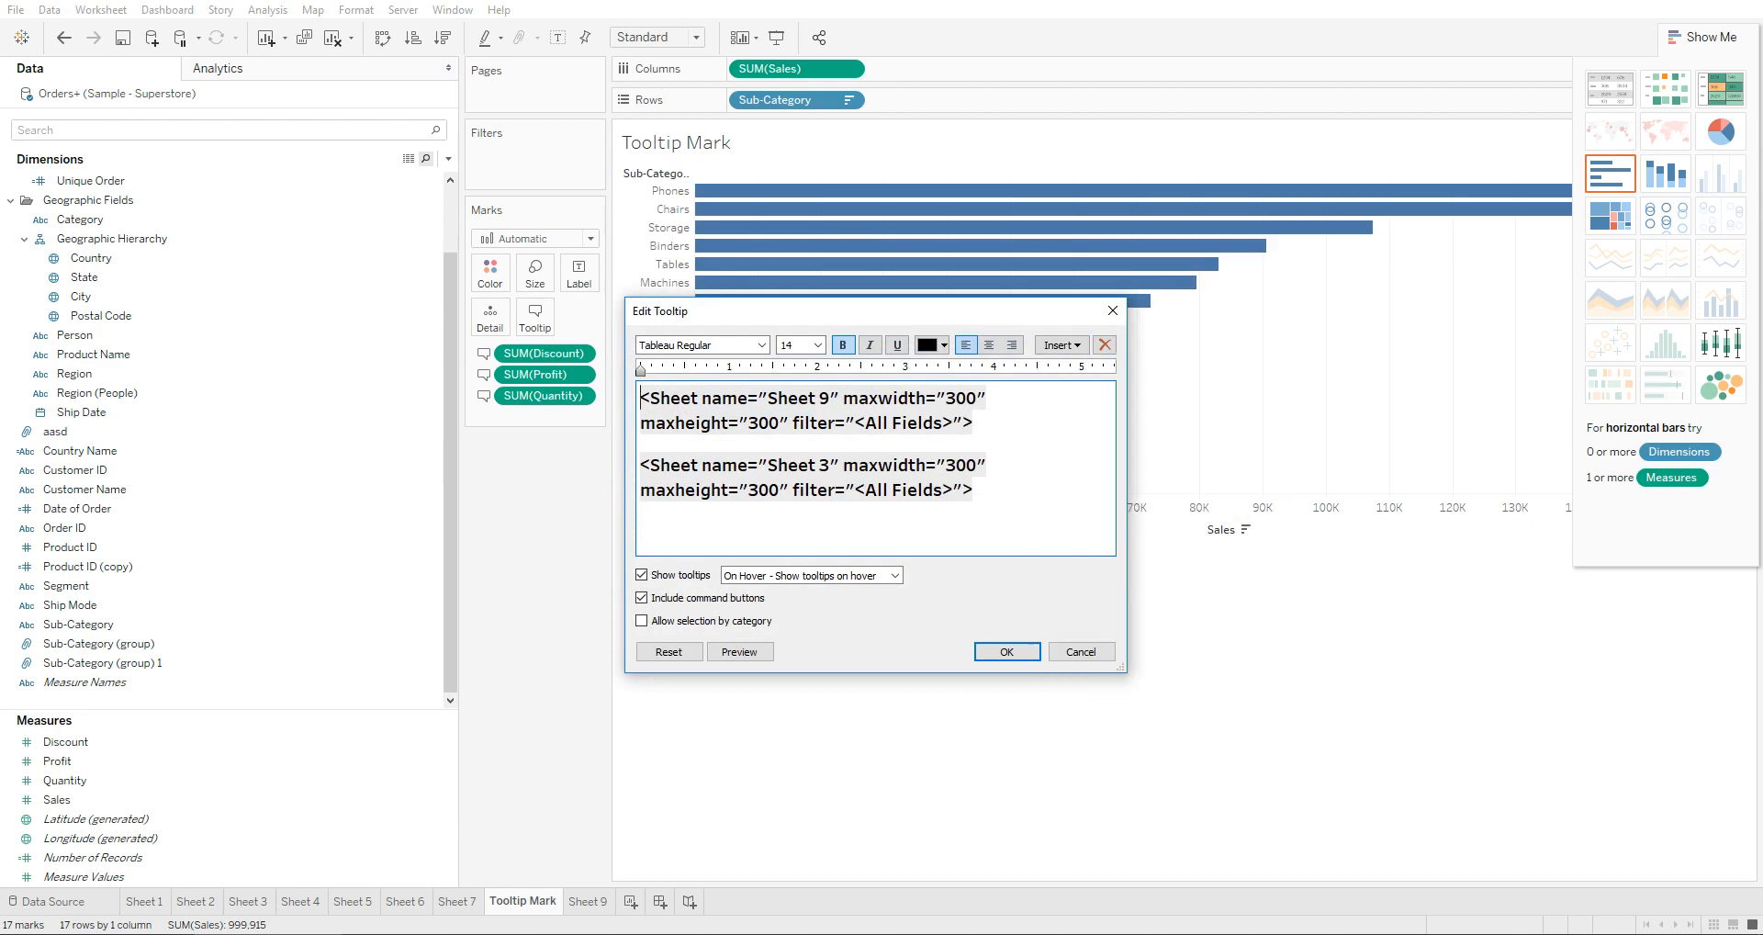